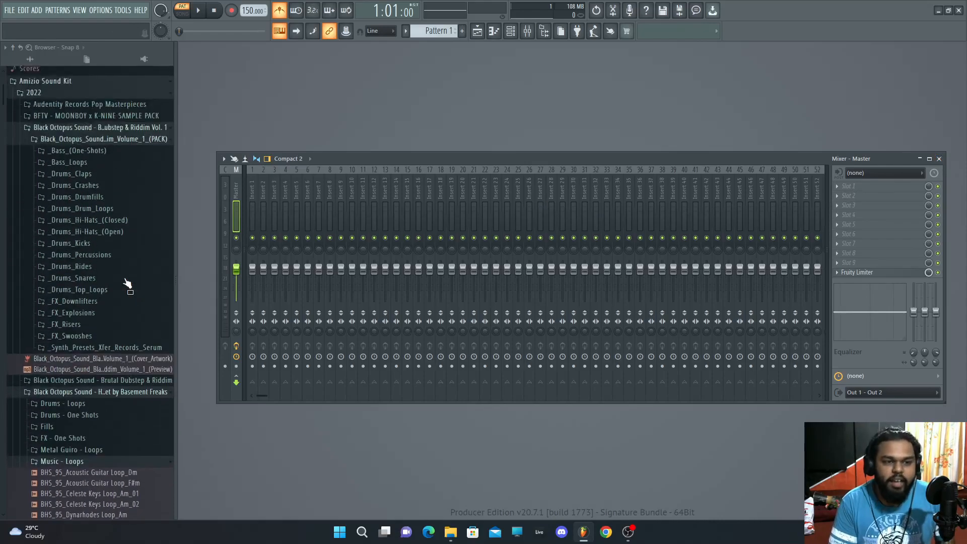
Step: Add the Hive VST3 synthesizer as a new generator channel
left_click(939, 159)
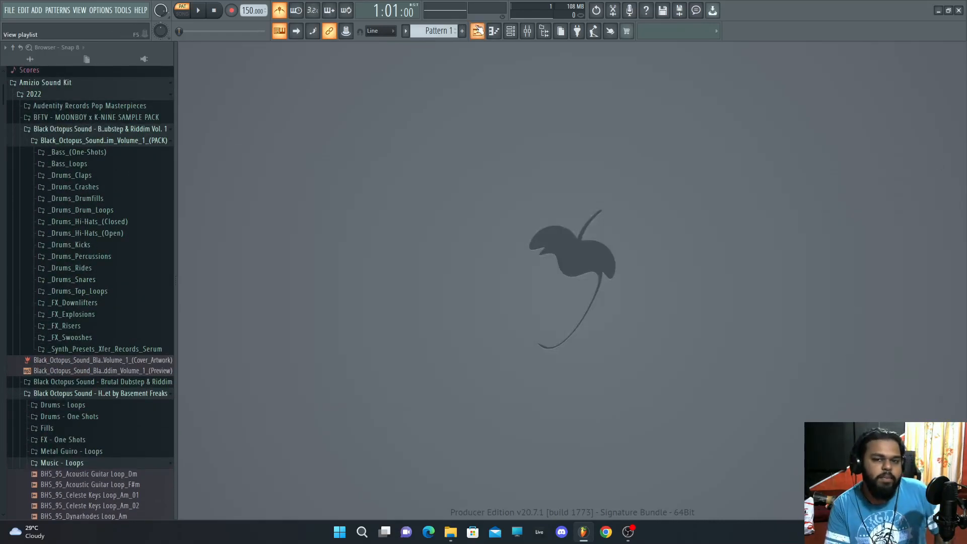
left_click(477, 31)
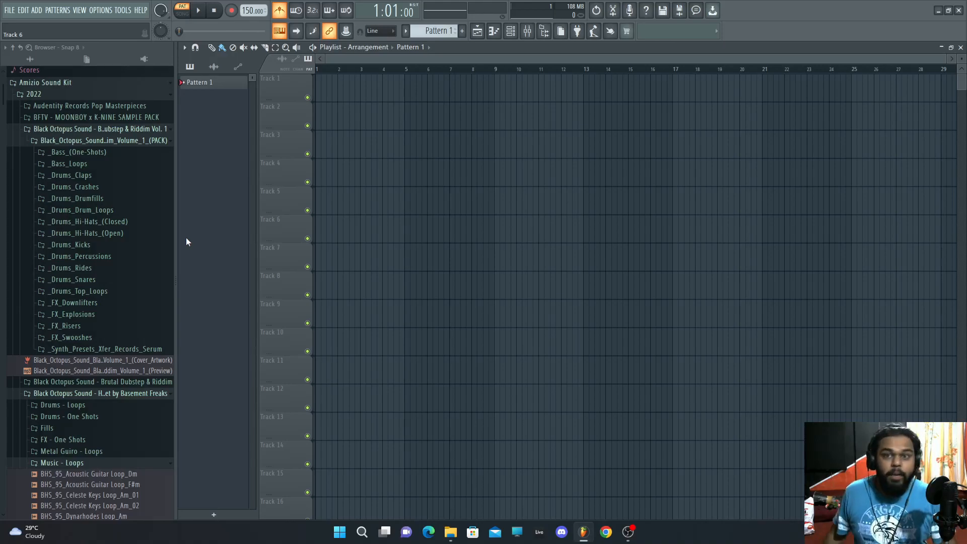
scroll(172, 211, "up", 3)
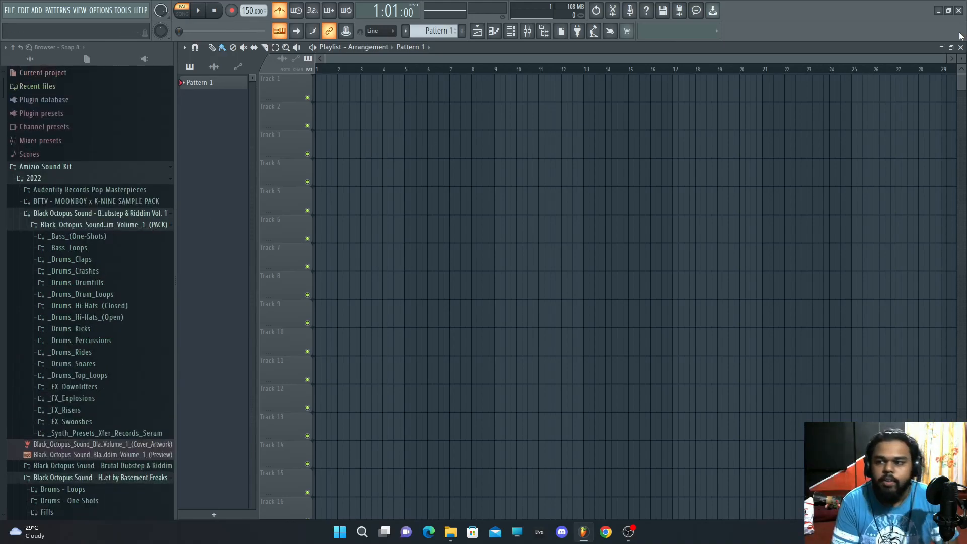
key("F5")
left_click(479, 32)
left_click(37, 10)
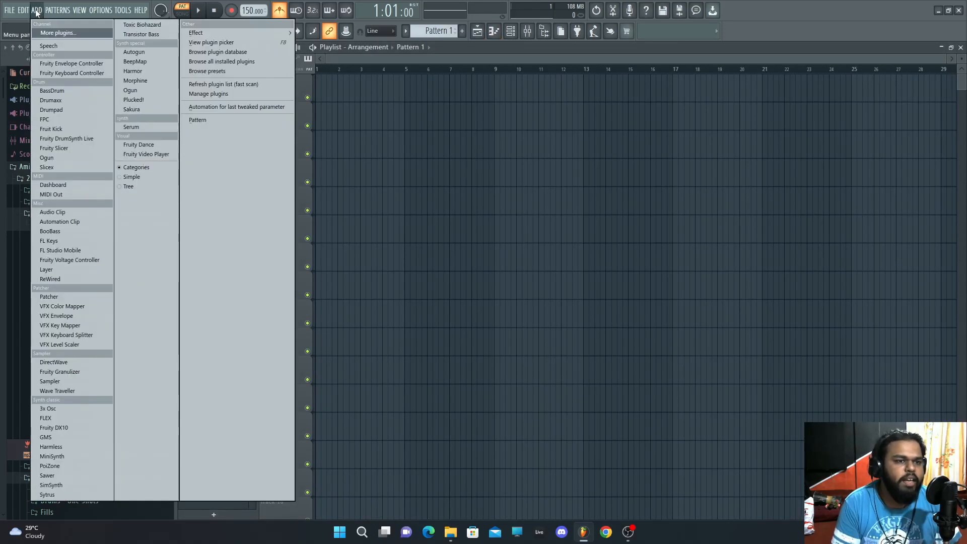
left_click(53, 33)
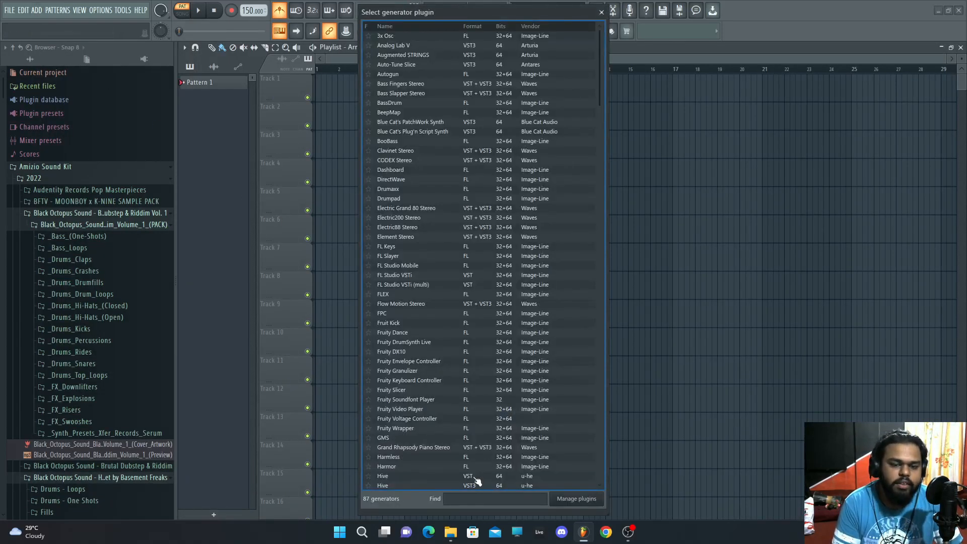
left_click(473, 486)
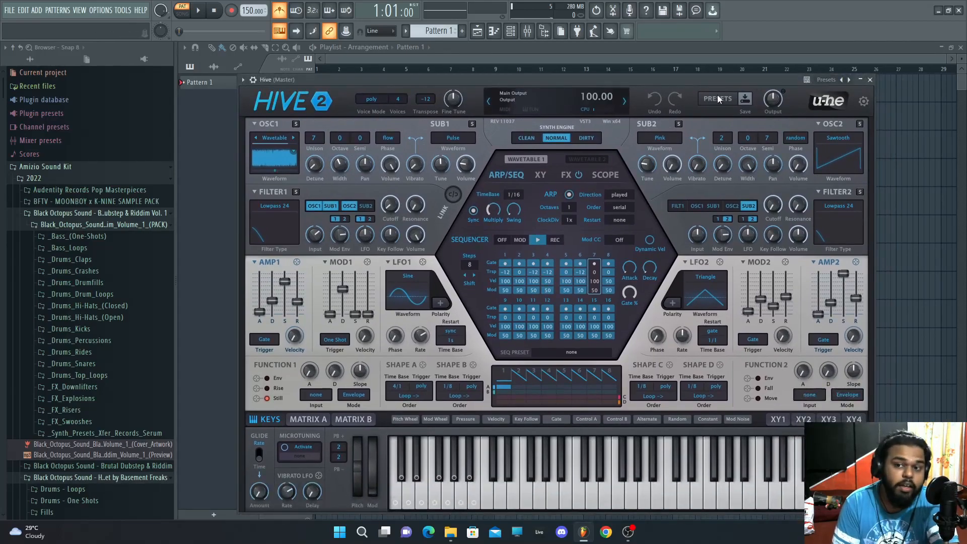
Step: Load the ETE Sun Bell preset from Hive's 04 Keys & Classic folder and close the plugin windows
left_click(718, 100)
left_click(580, 285)
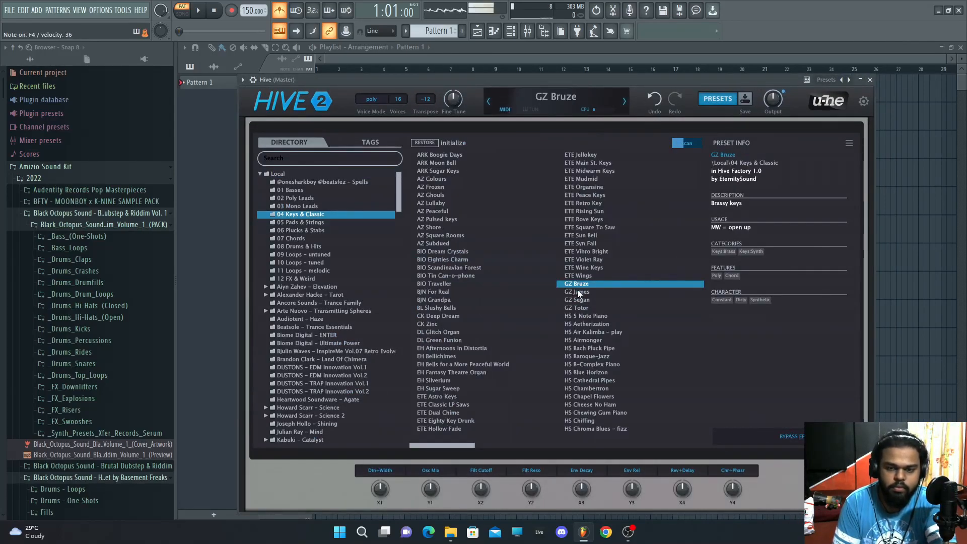
left_click(584, 237)
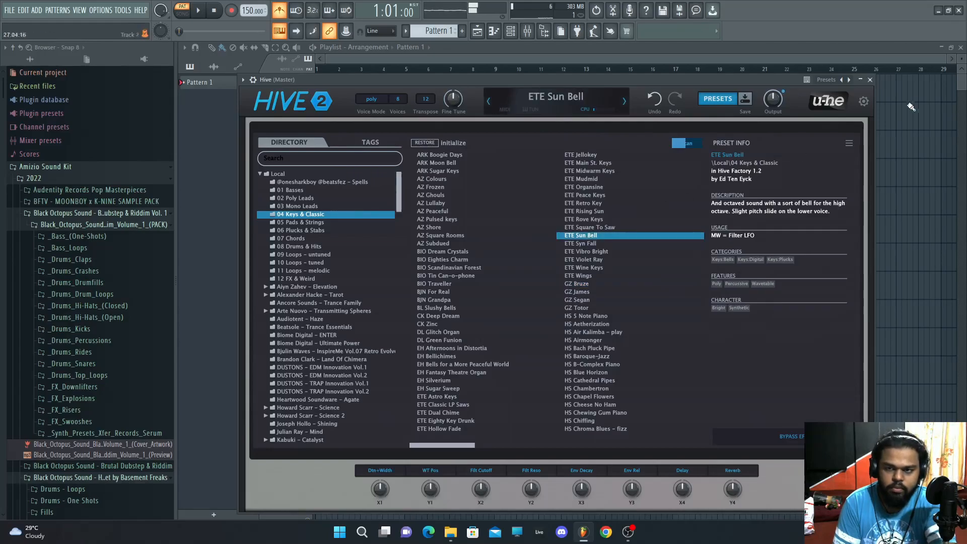
key("F12")
Step: Delete the 808 drum channels from the channel rack, leaving only Hive
key("F6")
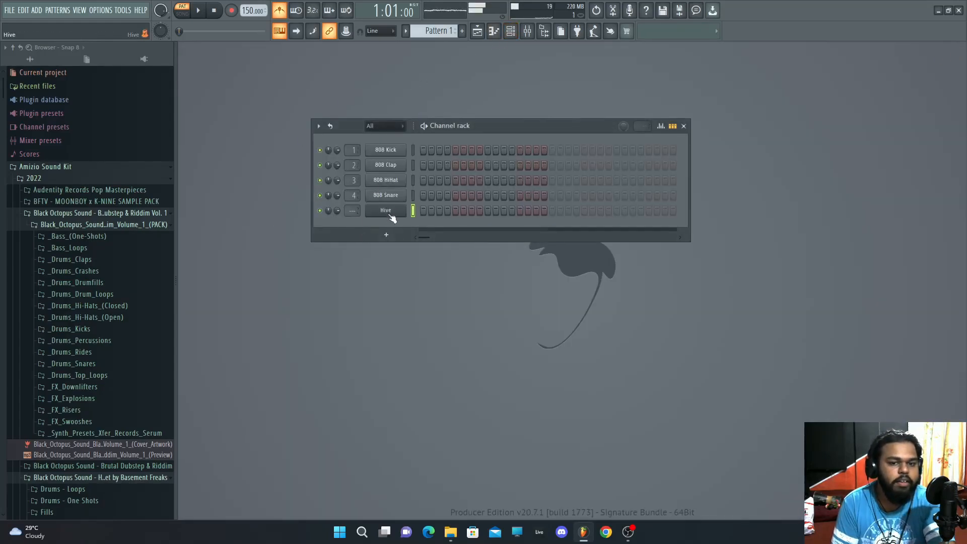
right_click(391, 163)
left_click(426, 256)
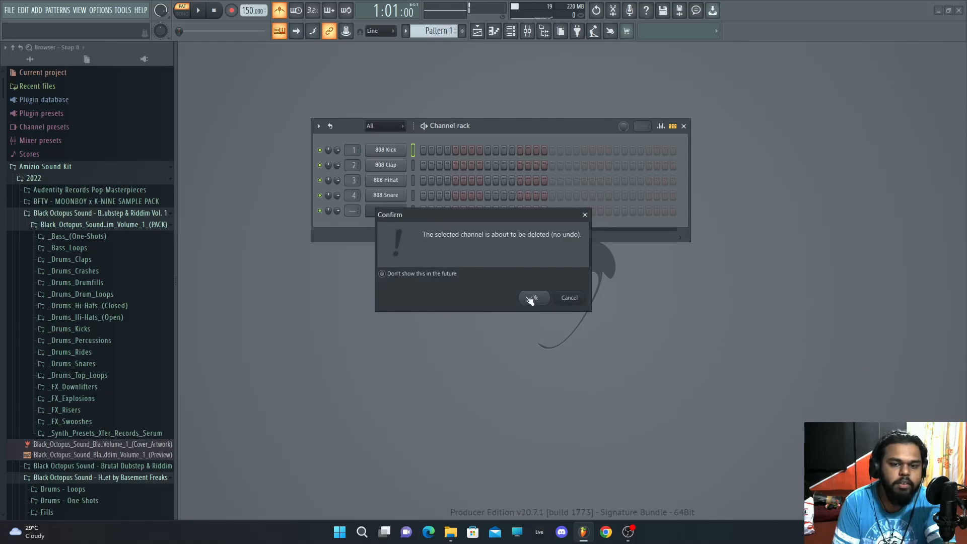
left_click(528, 301)
Step: Open Hive's piano roll and draw a melody of D#4, F#4, A#4, F4 and G#4 notes
right_click(395, 150)
left_click(428, 153)
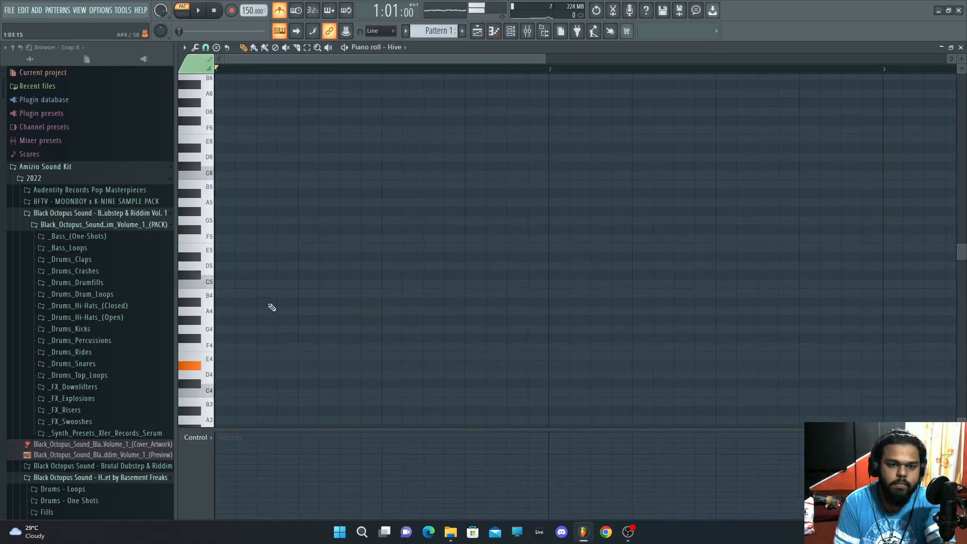
left_click(229, 372)
left_click(302, 365)
left_click(324, 337)
left_click(346, 303)
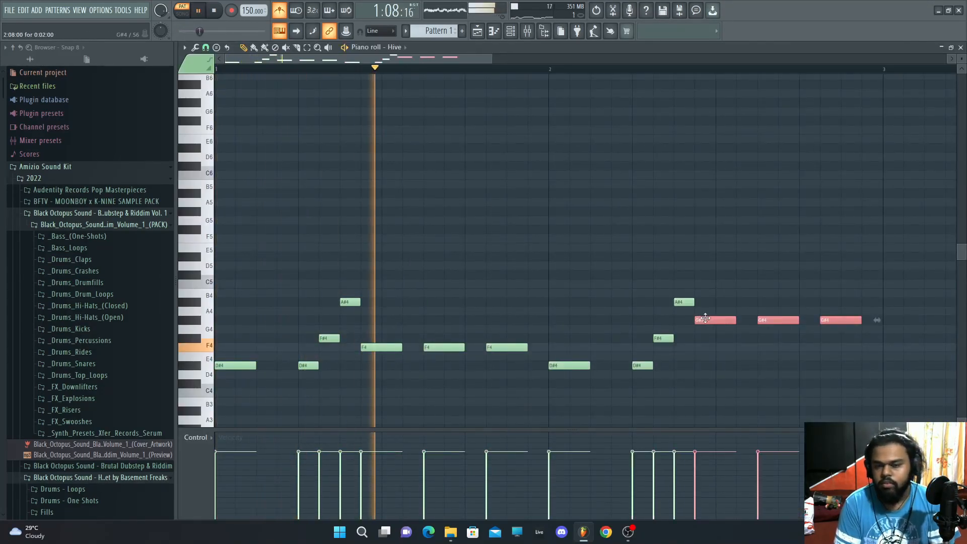
Step: Cut the low frequencies of Hive with Fruity parametric EQ 2 on its mixer insert
key("space")
left_click(961, 47)
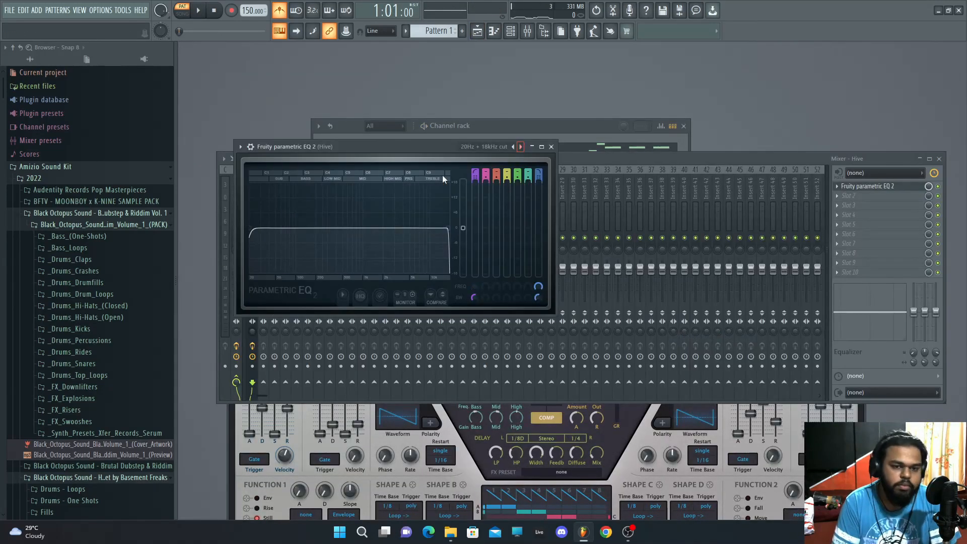
key("space")
left_click_drag(254, 228, 307, 229)
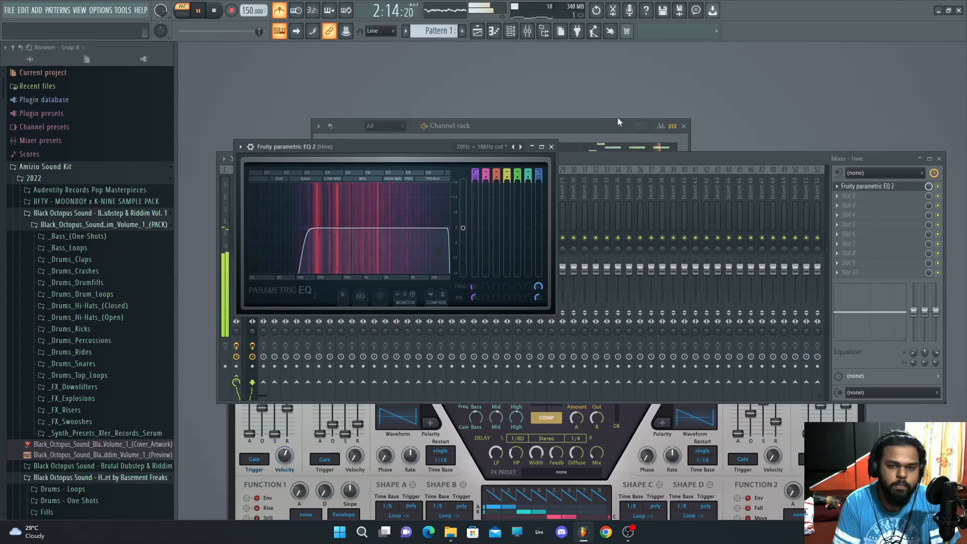
left_click(558, 127)
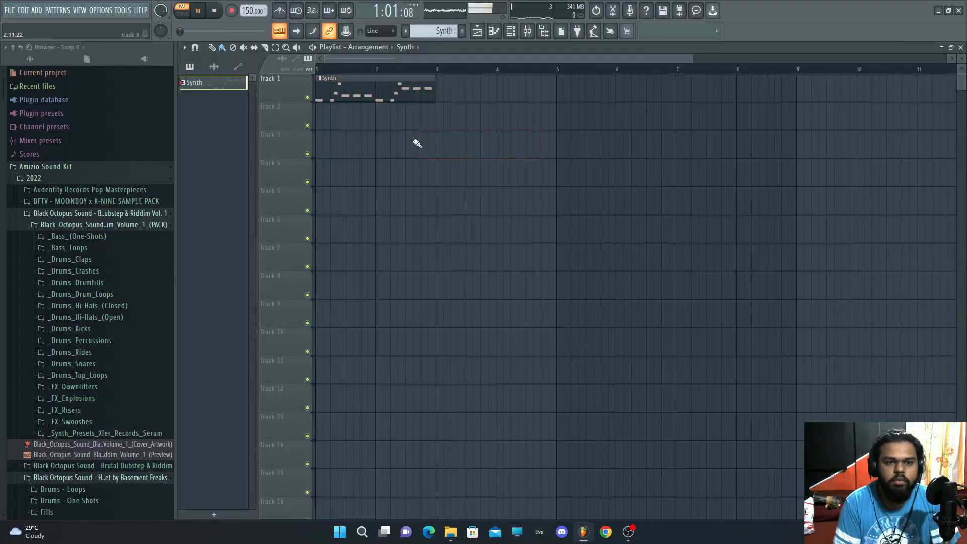
Step: Duplicate the Synth clip on track 1 so it spans eight bars
key("space")
key("ctrl+b")
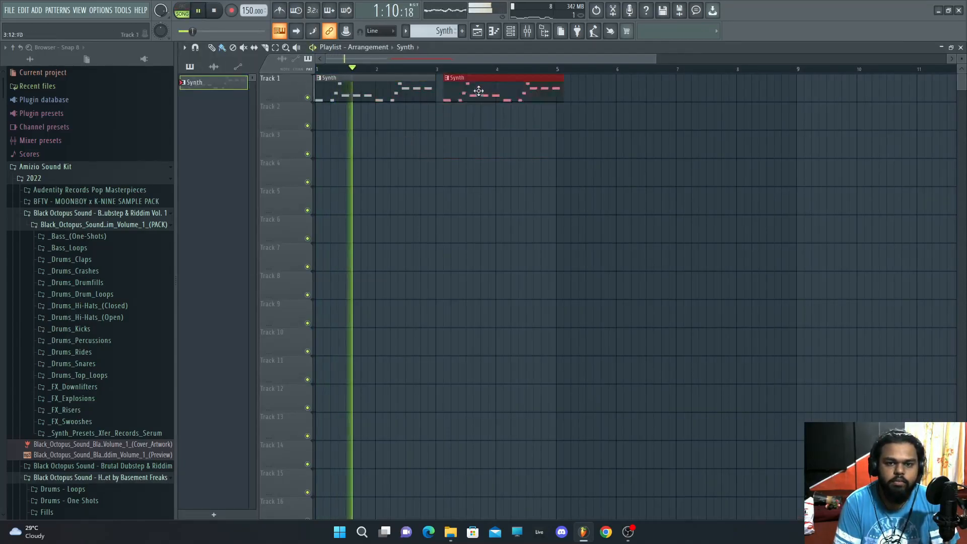
key("ctrl+b")
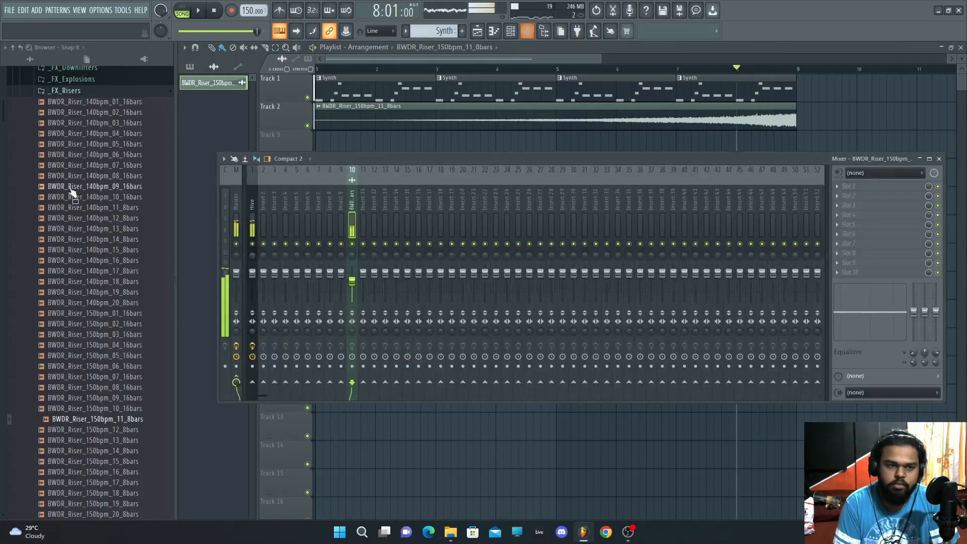
Step: Preview the _FX_Explosions samples and place BWDR_Explosion_05 on track 3 at the start
scroll(71, 192, "up", 3)
left_click(64, 217)
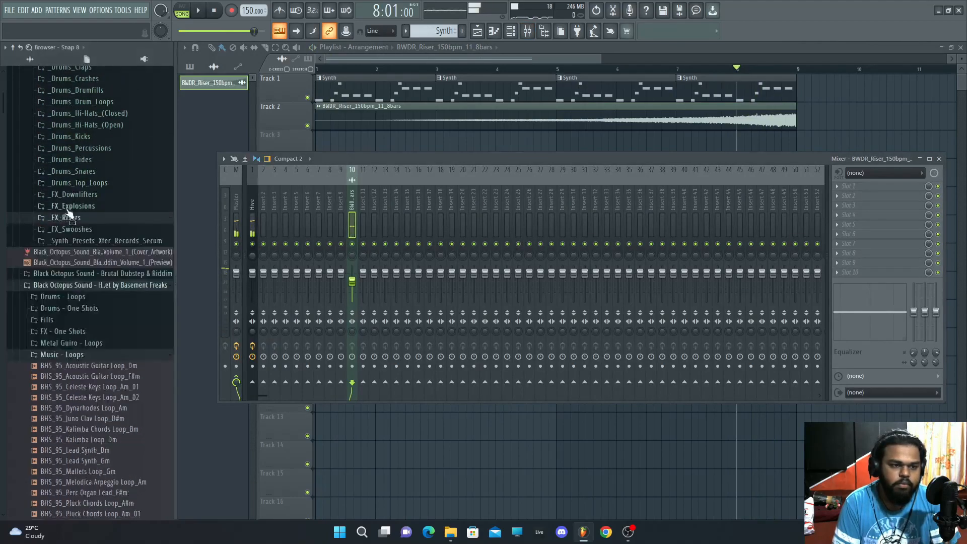
left_click(70, 205)
left_click(80, 227)
left_click(87, 249)
left_click(89, 260)
left_click_drag(166, 234, 331, 144)
Step: Lower the volume fader of the explosion's mixer insert 11
left_click(362, 213)
key("space")
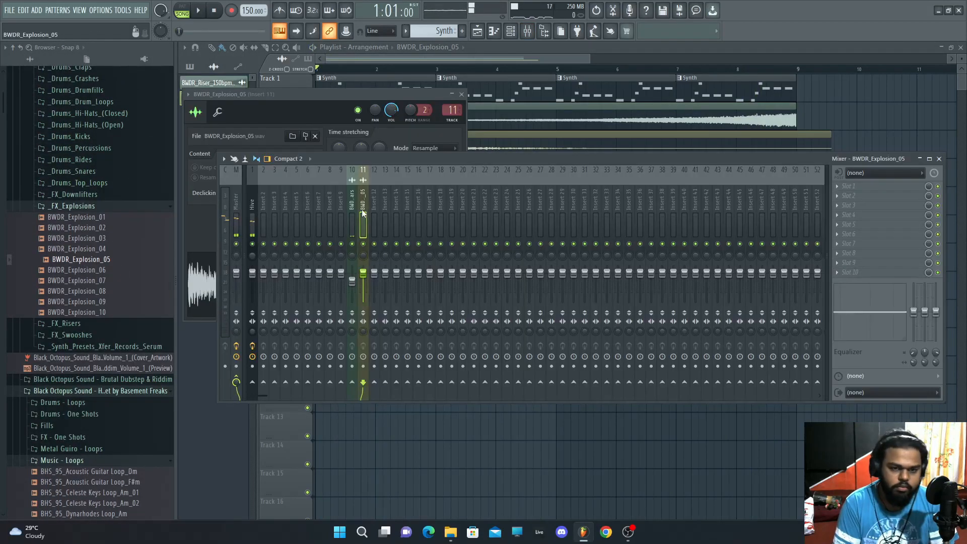
left_click_drag(366, 274, 365, 282)
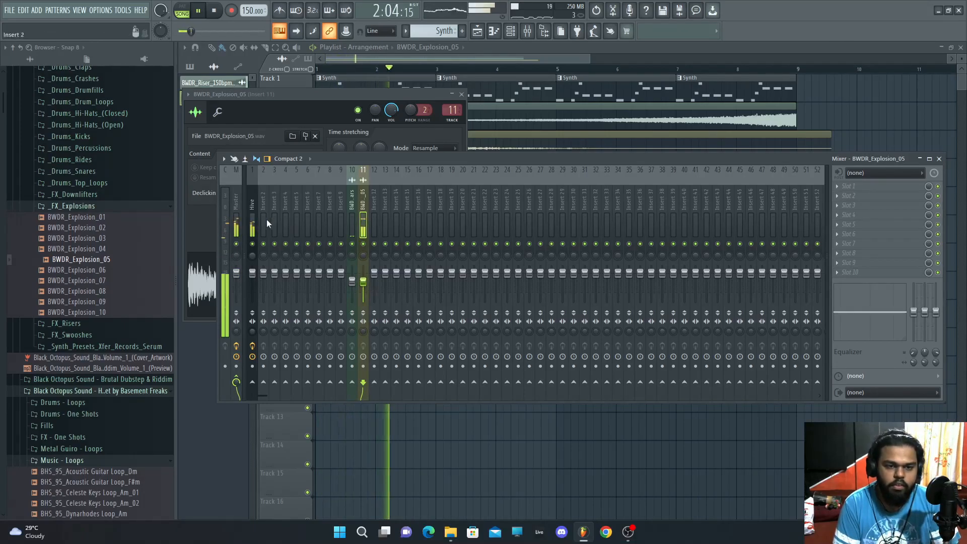
left_click(253, 220)
left_click(479, 86)
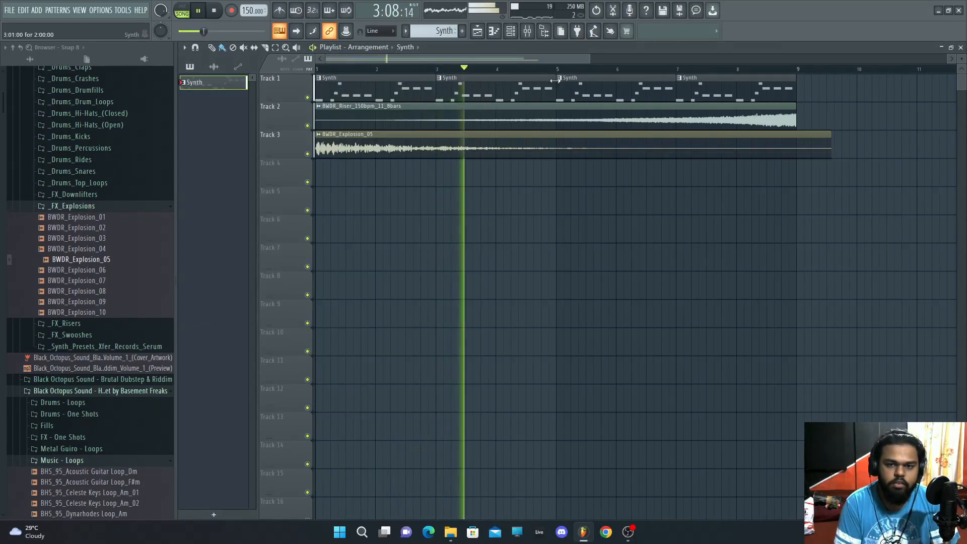
Step: Transpose the whole Hive melody up one octave in the piano roll
left_click(960, 47)
key("space")
left_click(476, 124)
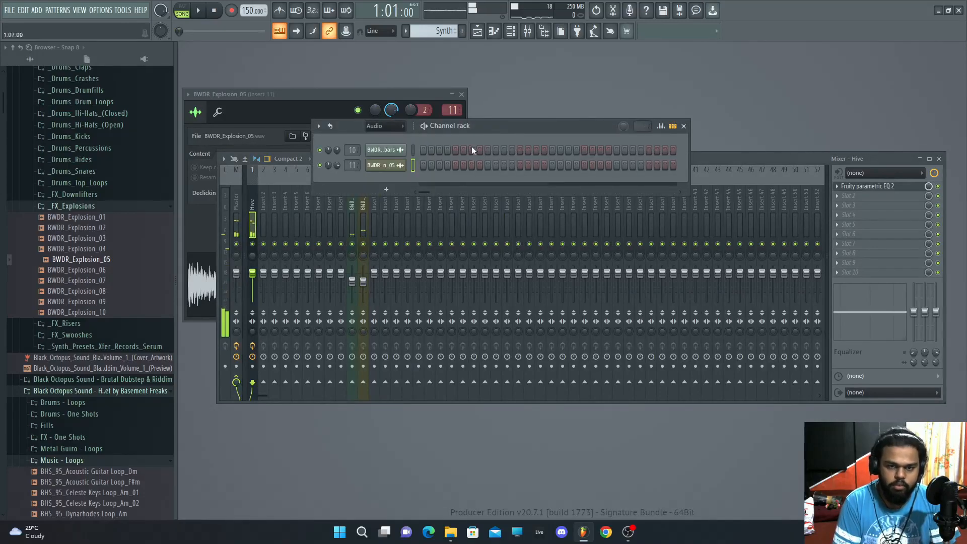
left_click(477, 30)
left_click(494, 31)
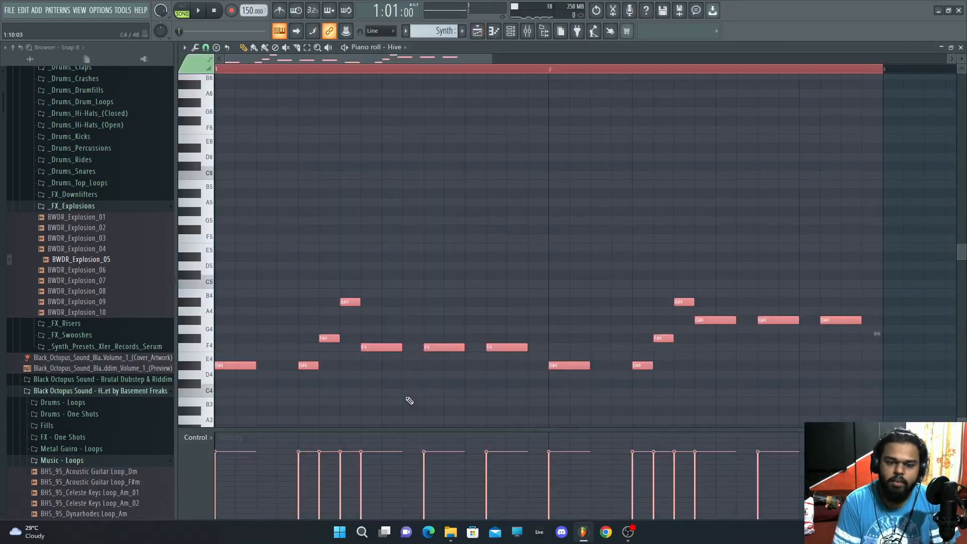
left_click_drag(221, 367, 222, 257)
key("space")
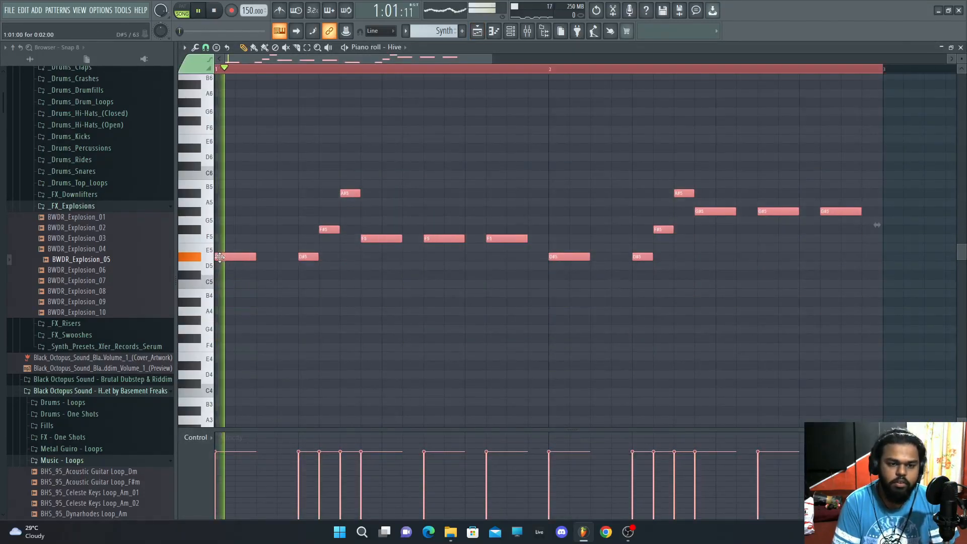
Step: Extend the Synth pattern clips on track 1 beyond bar 9
left_click(528, 30)
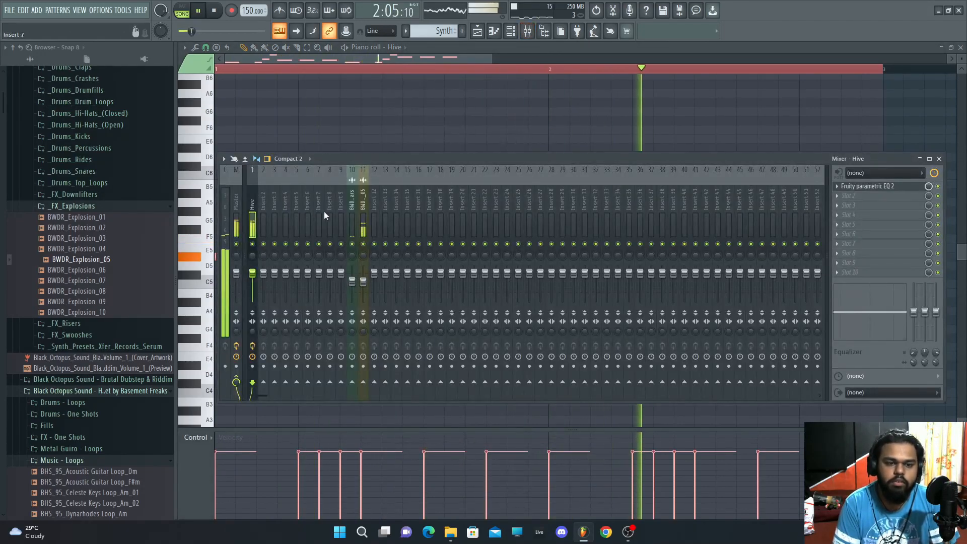
left_click(942, 160)
left_click(951, 47)
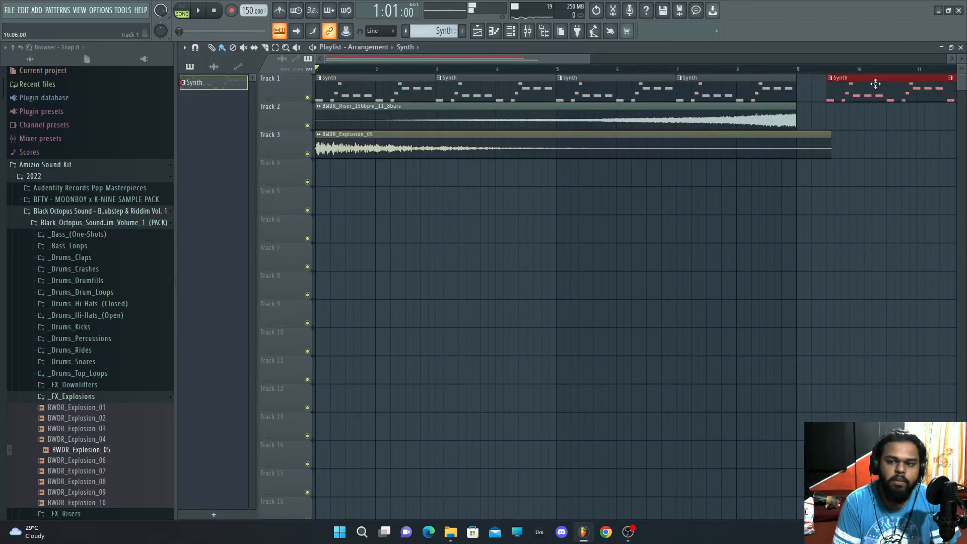
left_click_drag(874, 84, 863, 222)
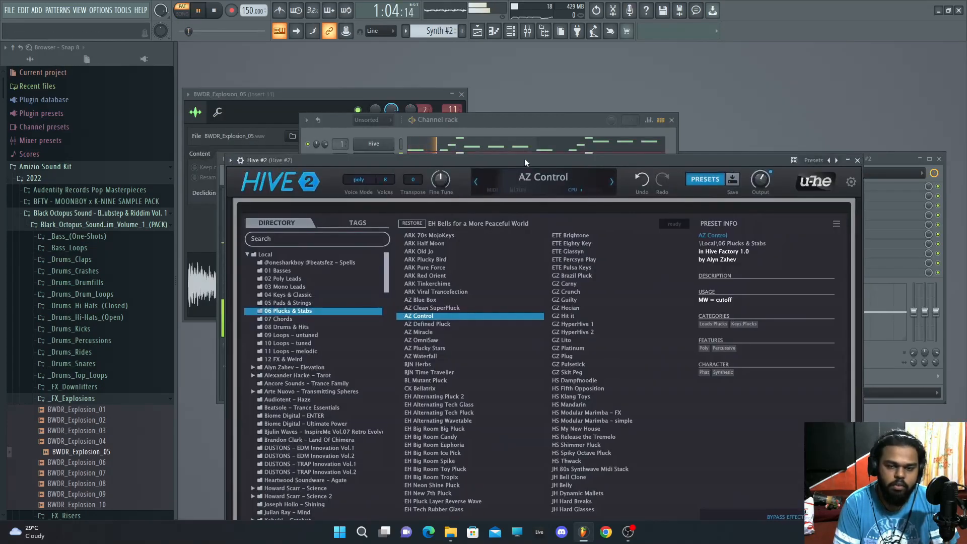
left_click_drag(760, 193, 761, 187)
left_click(510, 122)
key("space")
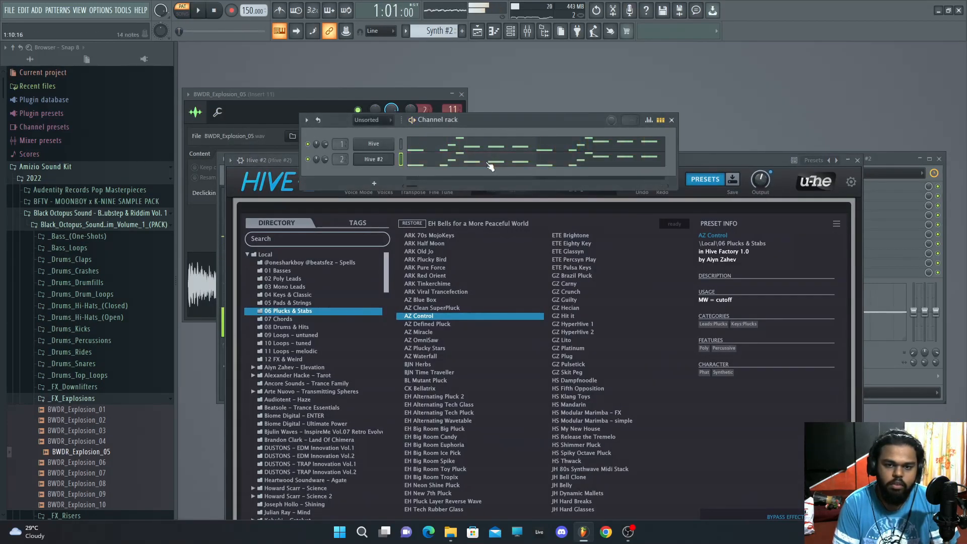
Step: Copy the Hive melody into the Hive #2 channel's piano roll
left_click(491, 160)
right_click(497, 399)
left_click_drag(574, 276, 555, 160)
left_click(770, 165)
key("ctrl+a")
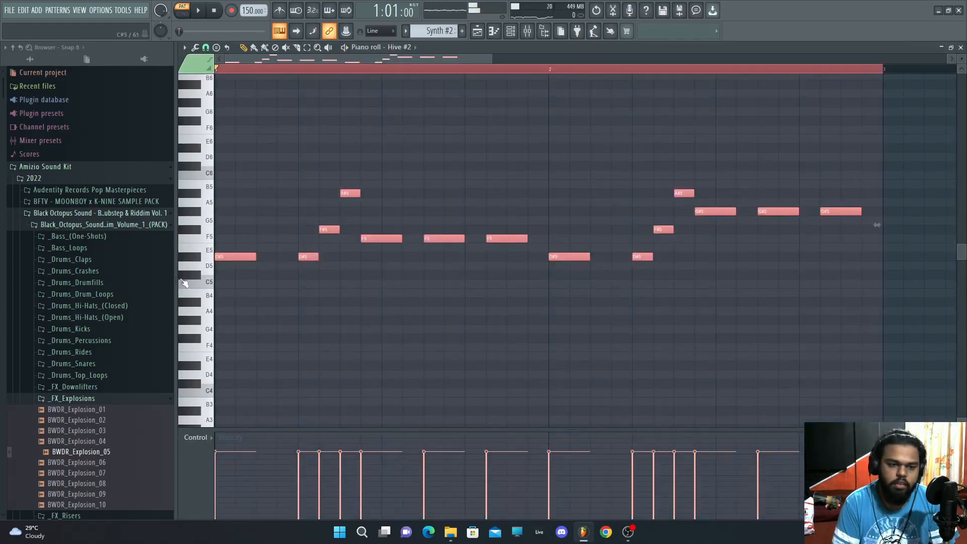
mouse_move(221, 258)
left_mouse_down()
mouse_move(236, 369)
mouse_move(237, 260)
left_mouse_up()
key("space")
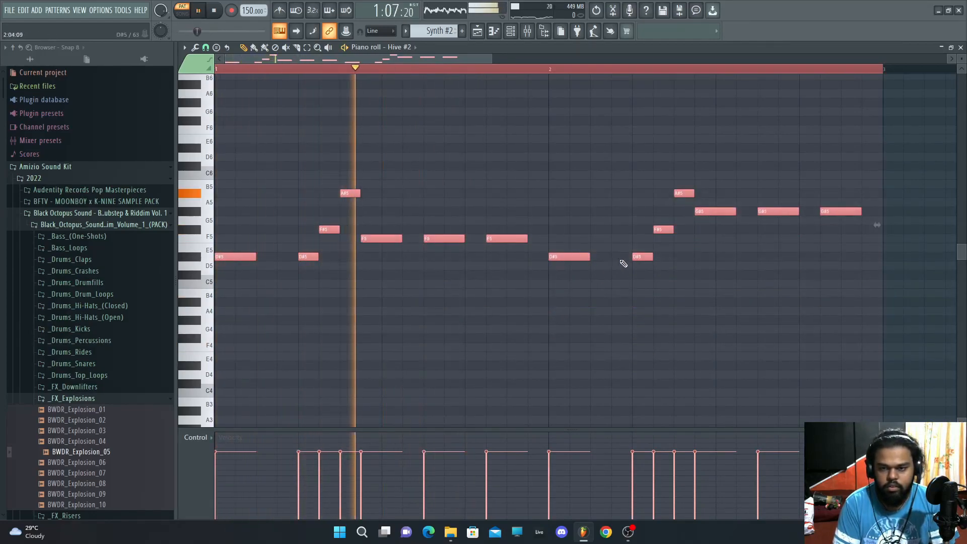
left_click(962, 50)
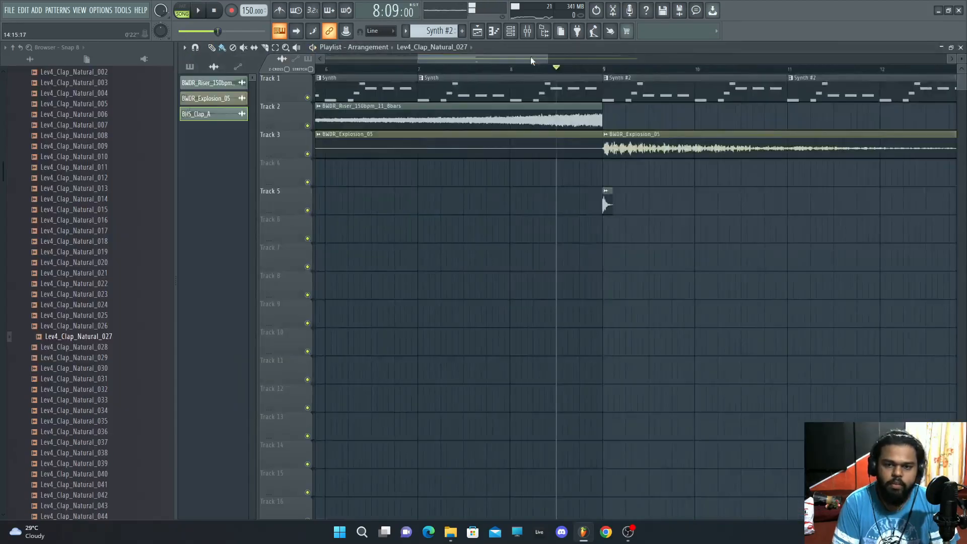
Step: Program a clap step pattern on the Lev4_Clap_Natural_027 channel
key("space")
left_click(629, 204)
left_click(653, 204)
left_click(677, 204)
left_click(701, 204)
left_click(723, 204)
left_click(747, 204)
key("space")
left_click(791, 204)
left_click(961, 47)
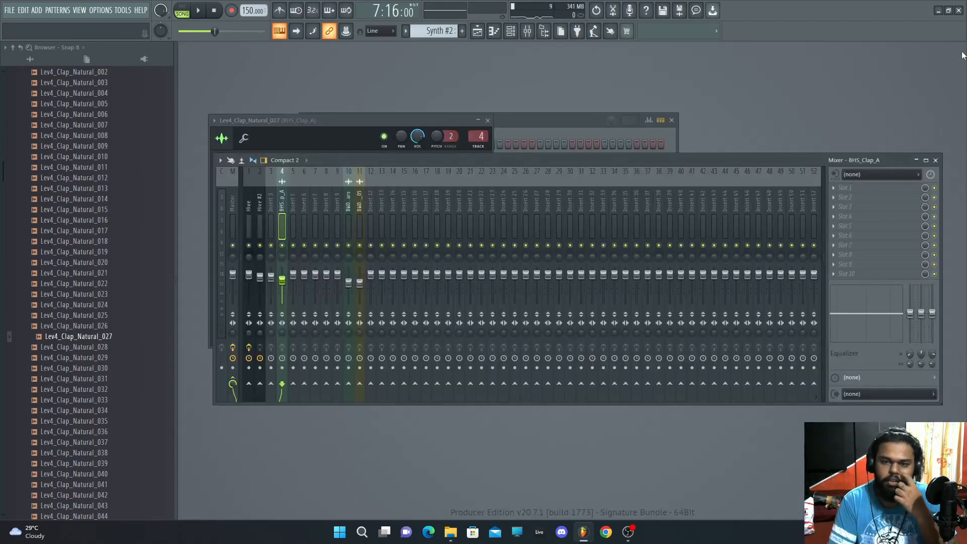
Step: Switch the channel rack display filter to show all channels
left_click(499, 124)
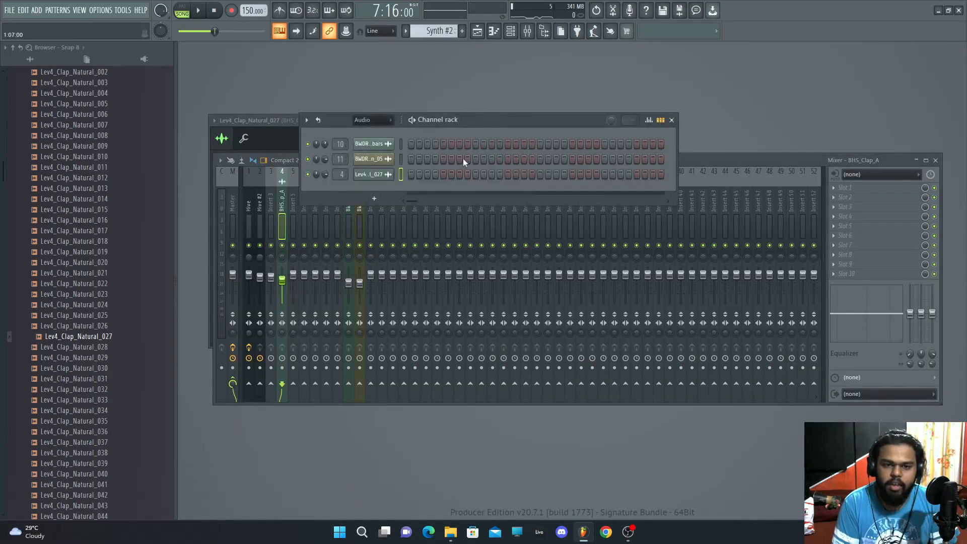
left_click(370, 131)
scroll(433, 31, "down", 1)
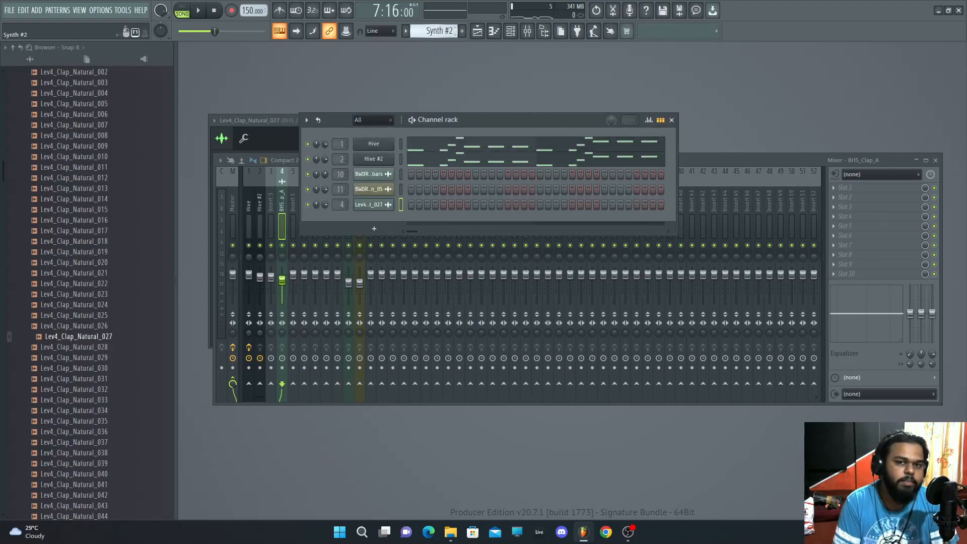
Step: Add a new Serum instrument channel from the plugin list
left_click(36, 10)
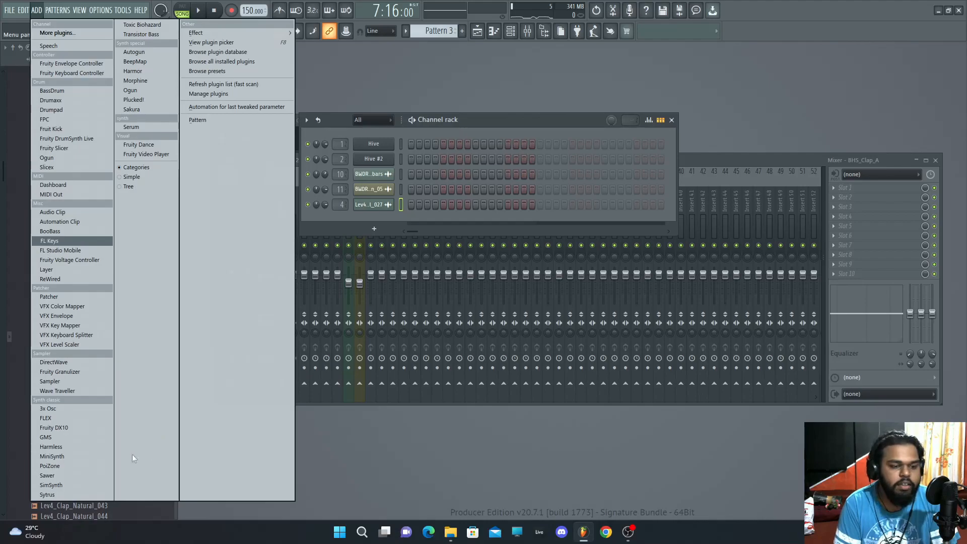
key("s")
key("s")
key("s")
key("s")
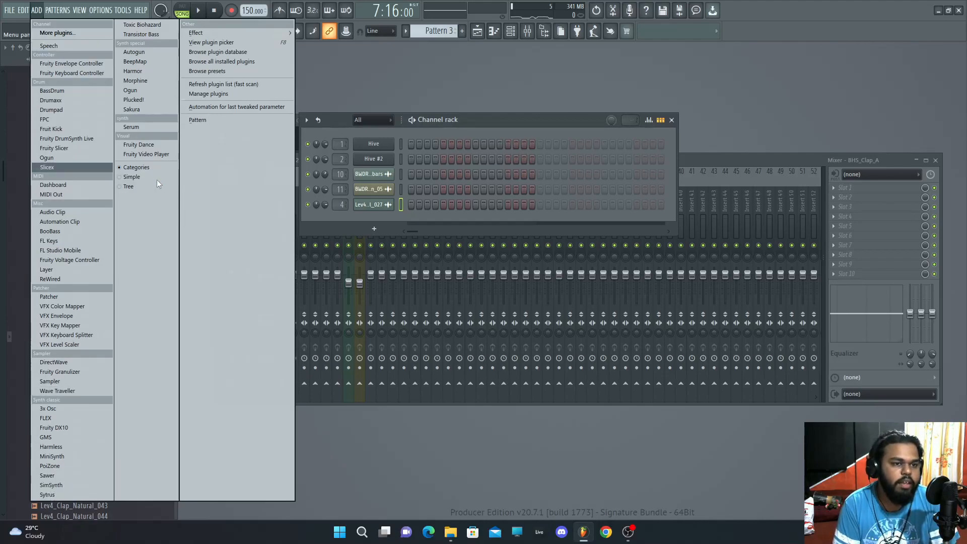
key("s")
key("s")
key("s")
key("s")
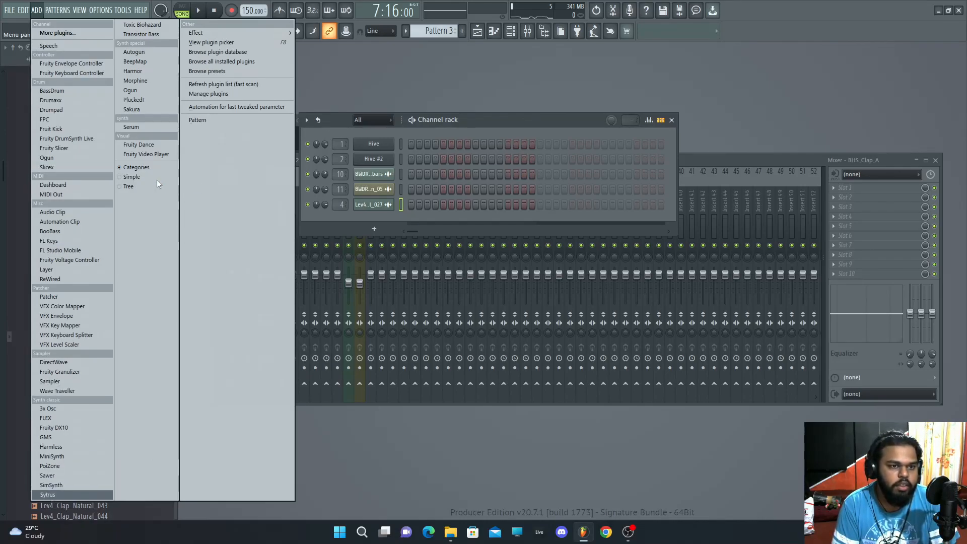
key("Return")
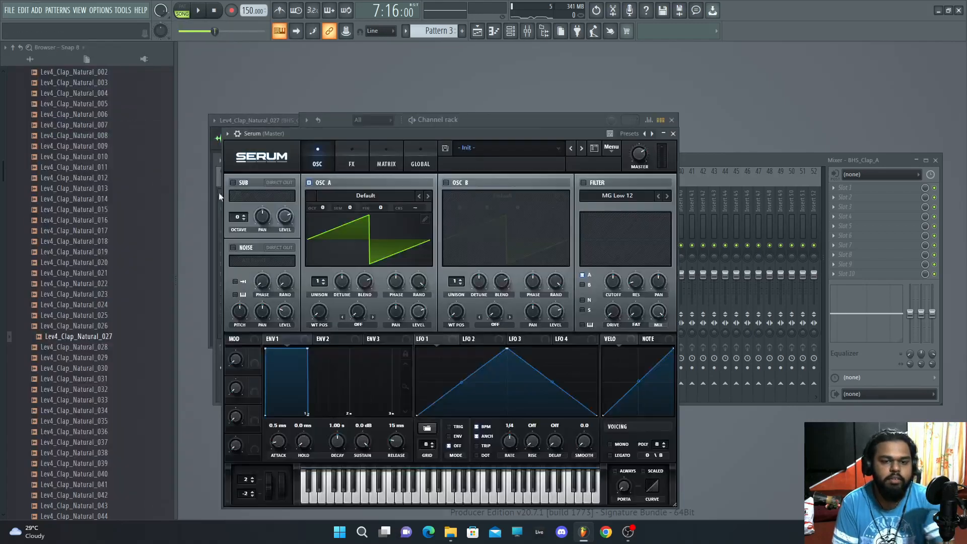
Step: Set Oscillator A's octave to -1 Oct and its unison to 11
left_click_drag(319, 282, 360, 296)
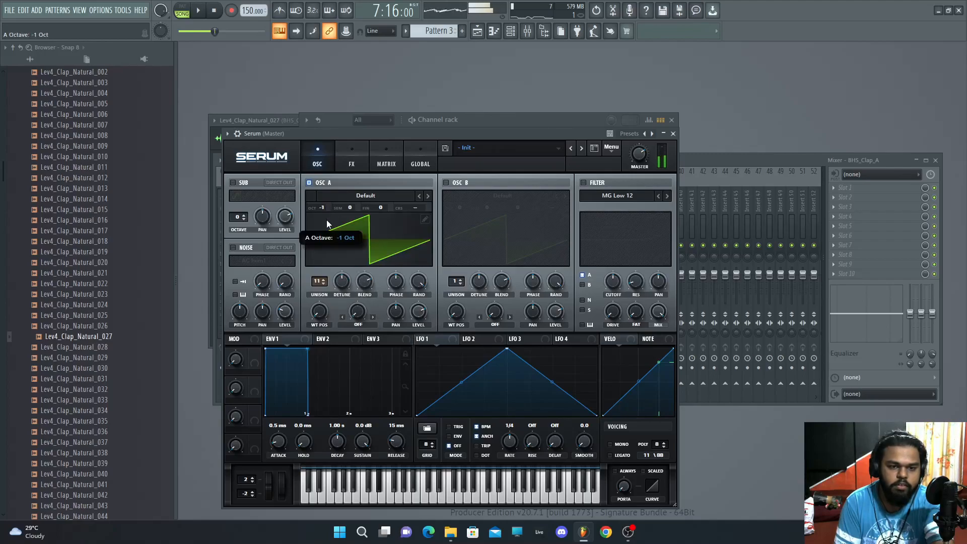
Step: Route the Serum channel to mixer insert 3
left_click(489, 123)
left_click(391, 220)
left_click(753, 161)
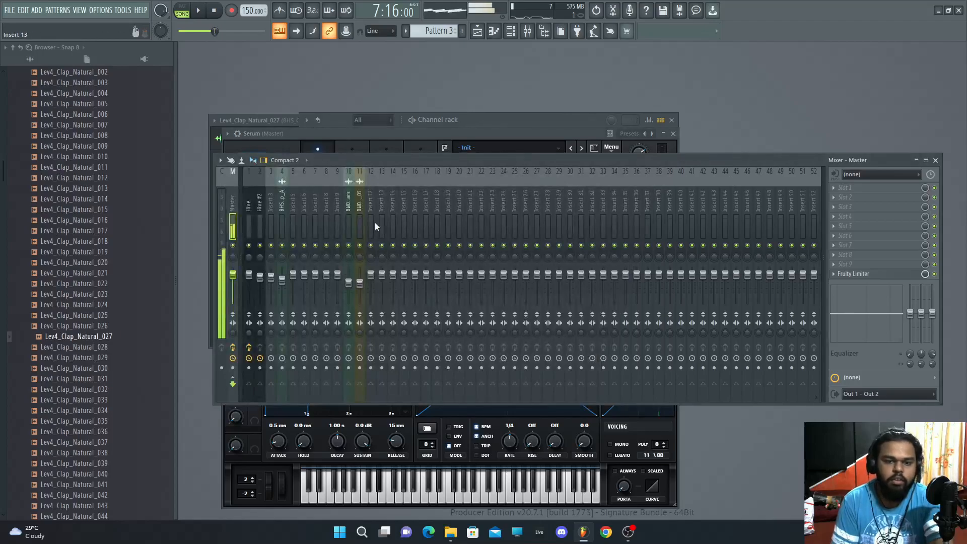
left_click(269, 216)
key("ctrl+l")
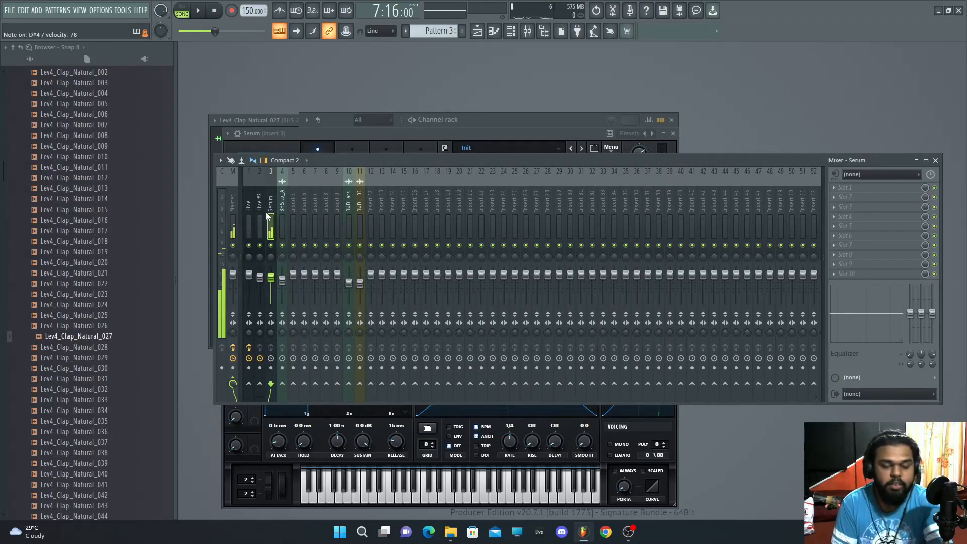
Step: Enable Oscillator B with unison 9, unison detune 0.25 and blend 74, then preview the sound
left_click(501, 120)
right_click(395, 215)
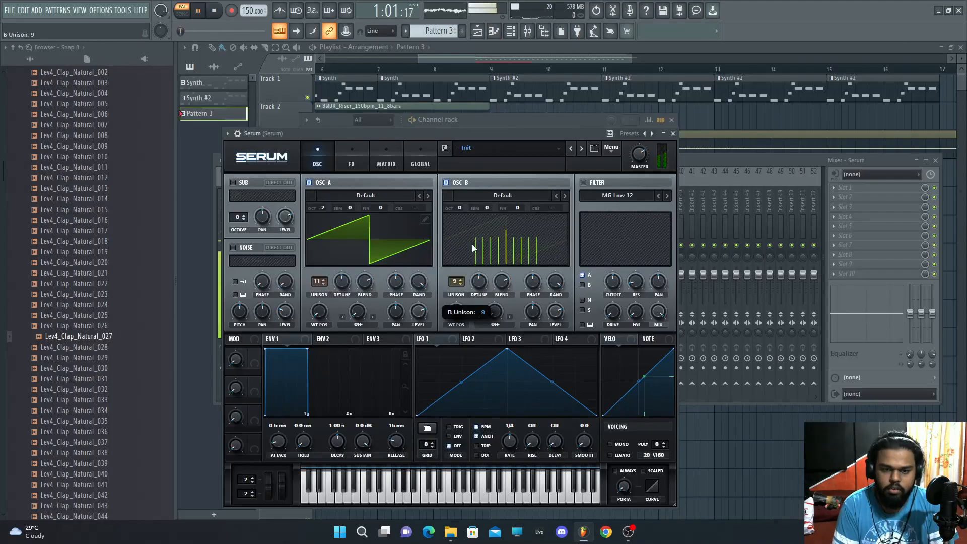
mouse_move(483, 284)
left_mouse_down()
mouse_move(484, 298)
mouse_move(487, 287)
left_mouse_up()
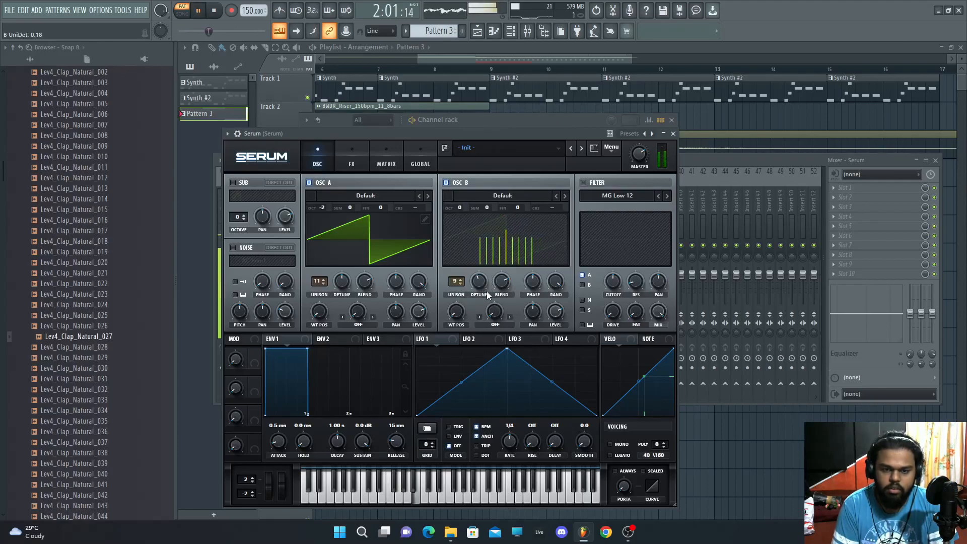
left_click_drag(494, 290, 498, 292)
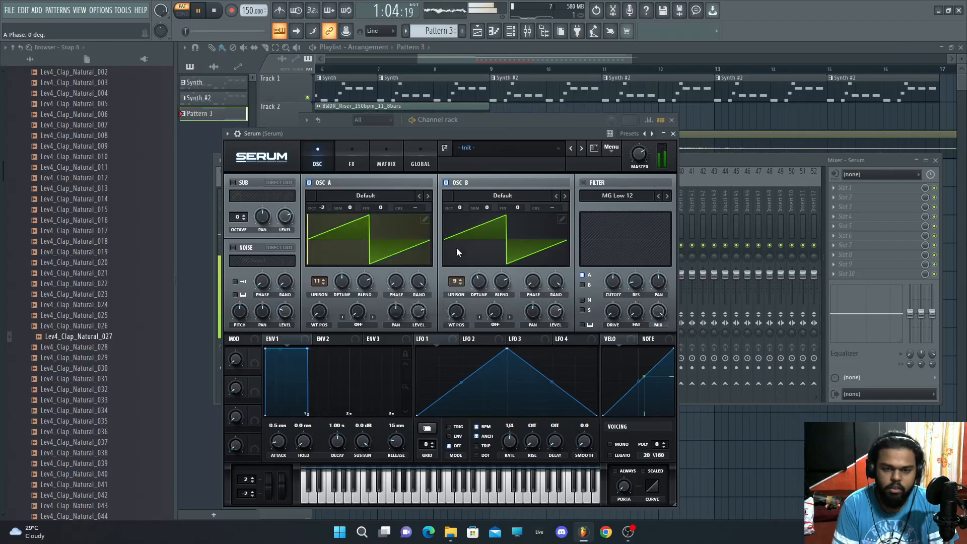
left_click_drag(505, 282, 505, 284)
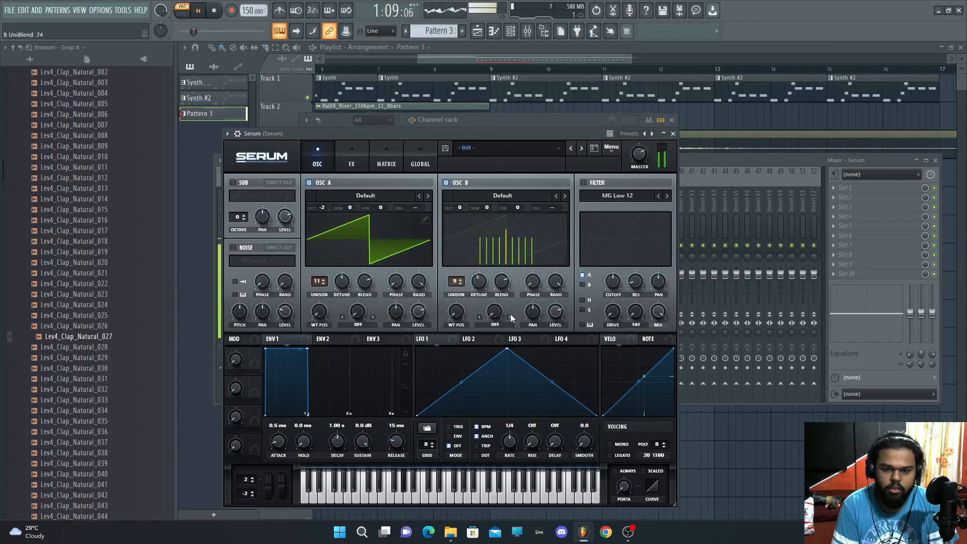
key("space")
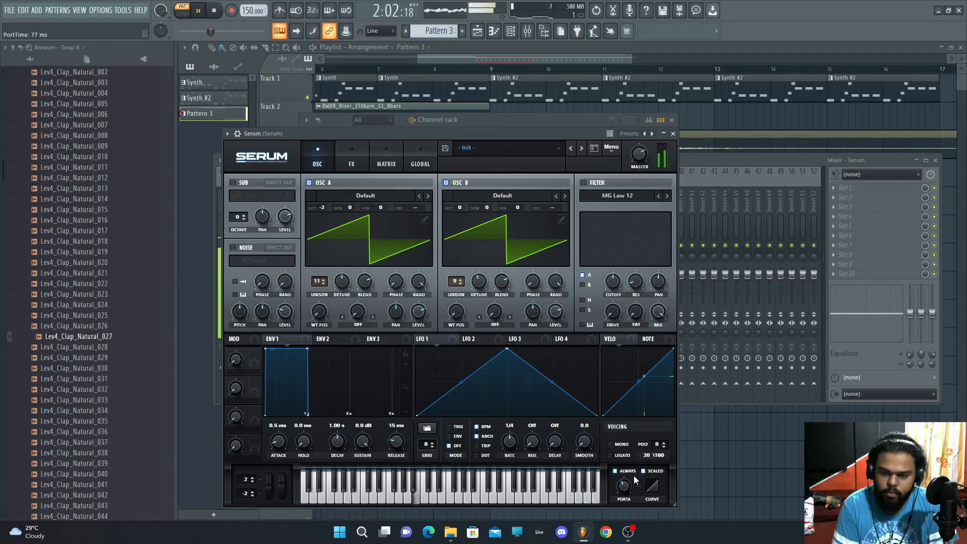
Step: Adjust the portamento time and set Oscillator B's level to about 61%
mouse_move(626, 487)
left_mouse_down()
mouse_move(632, 477)
mouse_move(628, 499)
left_mouse_up()
left_click(561, 312)
key("space")
Step: Set Oscillator B's warp mode to Sync (No Window) and preview it
left_click(492, 321)
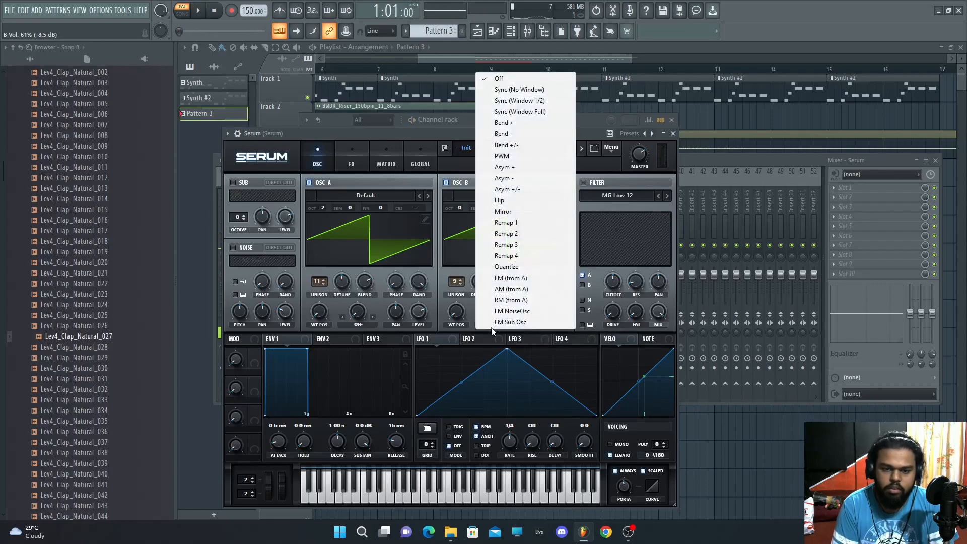
left_click(511, 91)
key("space")
Step: Raise Oscillator B's warp amount and set its level to about 60%
left_click_drag(495, 311, 505, 271)
left_click_drag(555, 314, 555, 316)
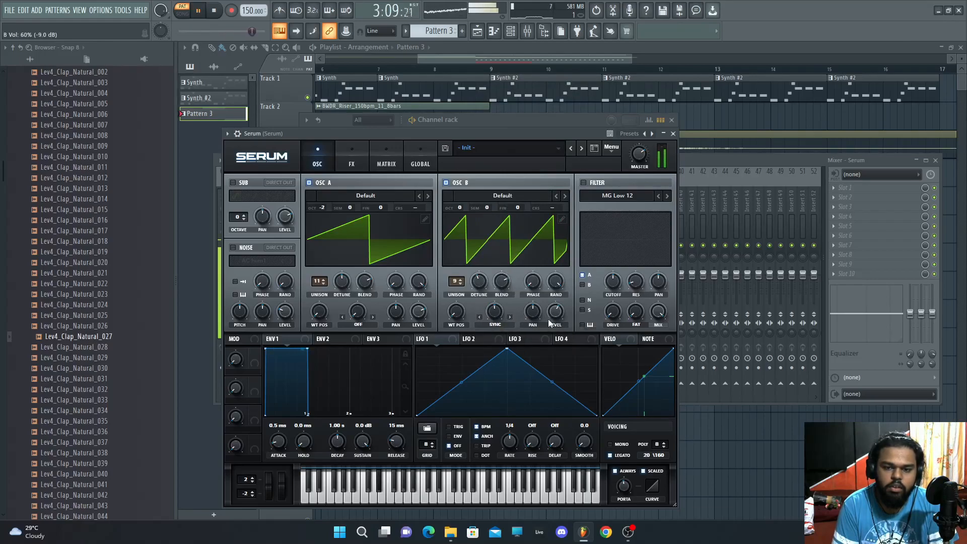
mouse_move(494, 312)
left_mouse_down()
mouse_move(502, 297)
mouse_move(504, 319)
left_mouse_up()
key("space")
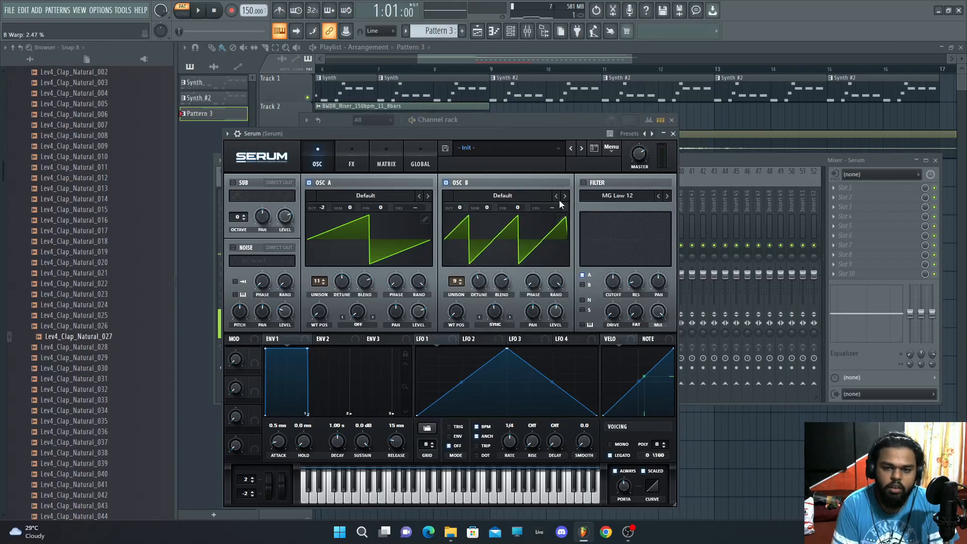
Step: Enable the filter and set its cutoff to about 821 Hz
left_click(583, 182)
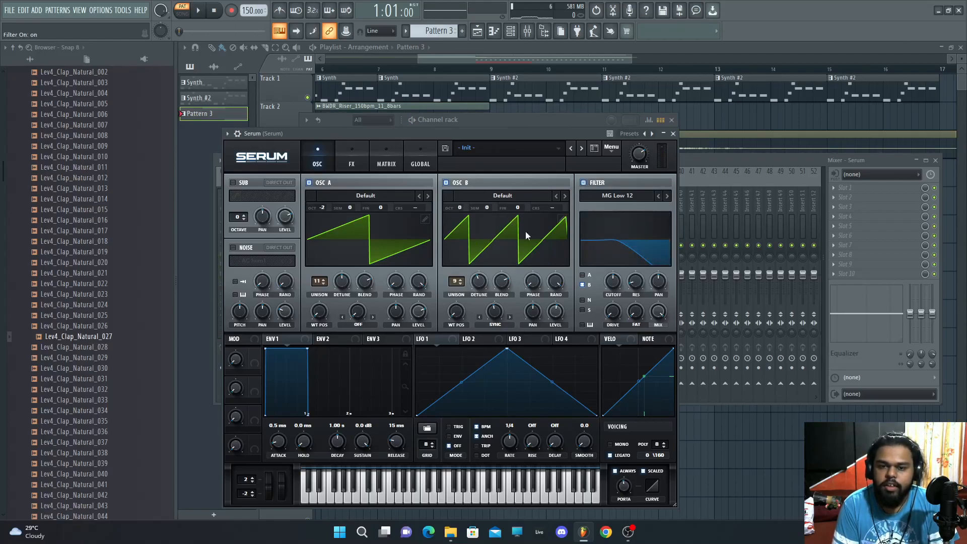
left_click_drag(615, 287, 618, 287)
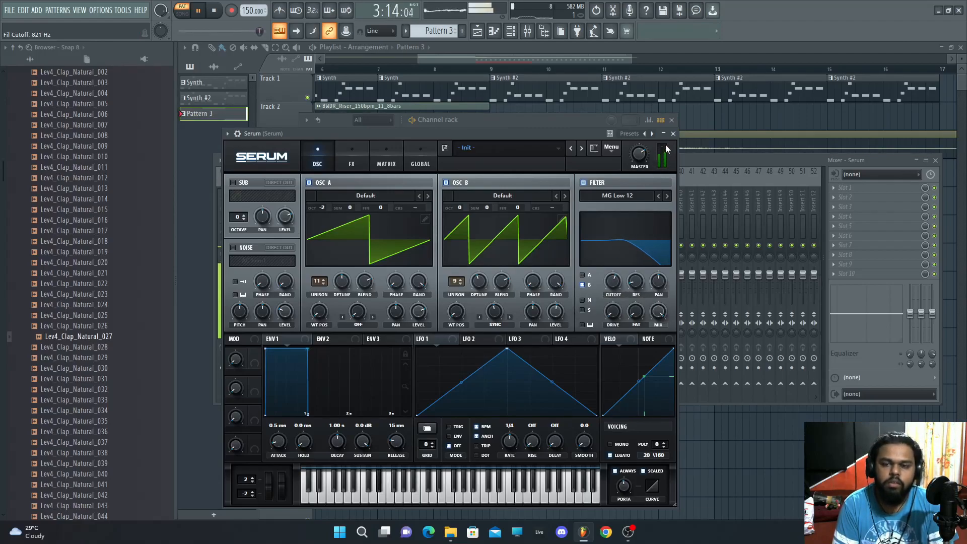
Step: Set Oscillator B's warp to about 4.40% and close the Serum window
left_click_drag(494, 312, 501, 303)
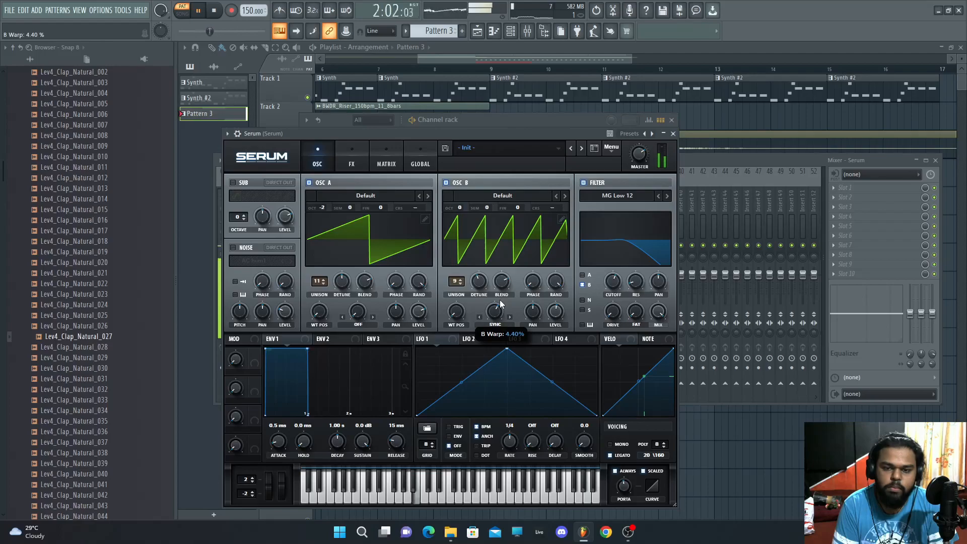
left_click(673, 135)
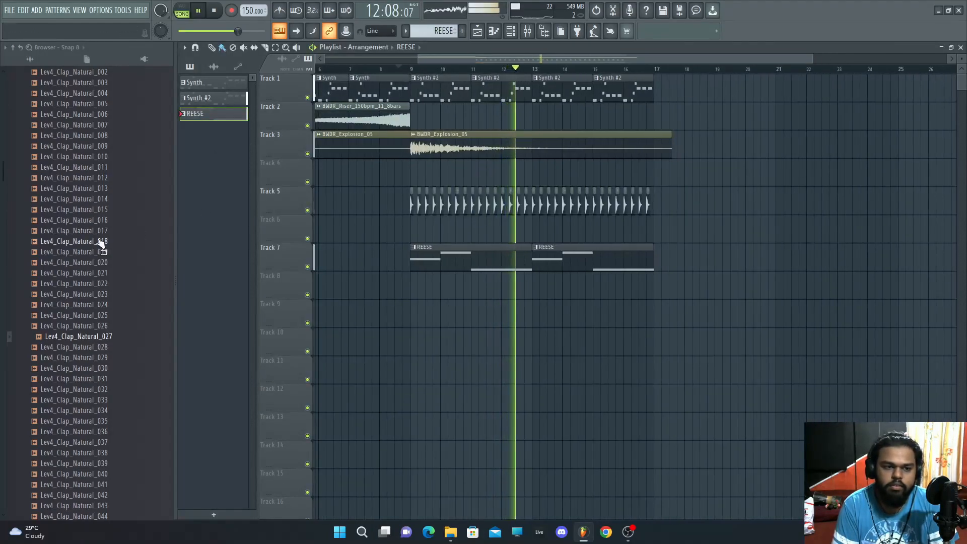
Step: Browse the Leviathan 4 library's Drums - Claps folder while playing back
scroll(96, 225, "up", 10)
scroll(91, 231, "up", 5)
left_click(76, 261)
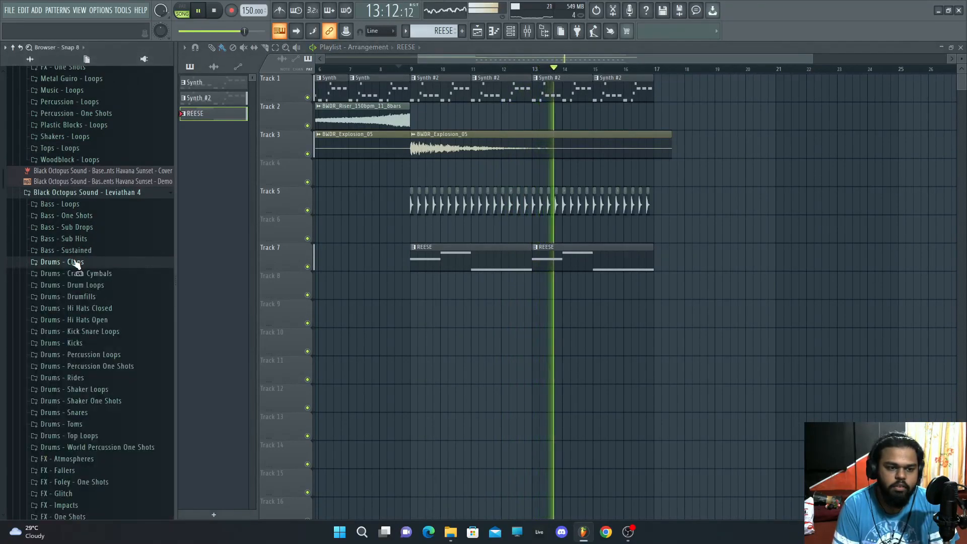
scroll(76, 262, "down", 4)
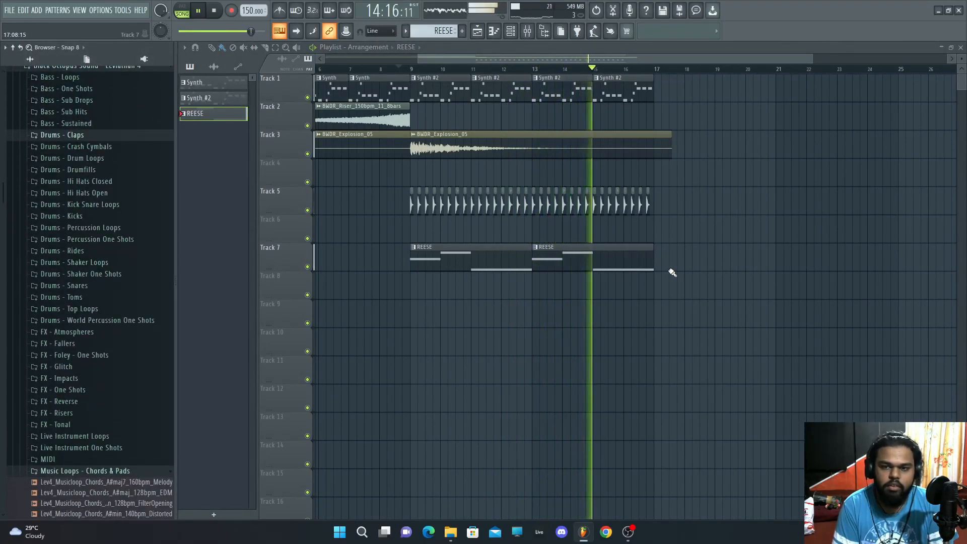
key("space")
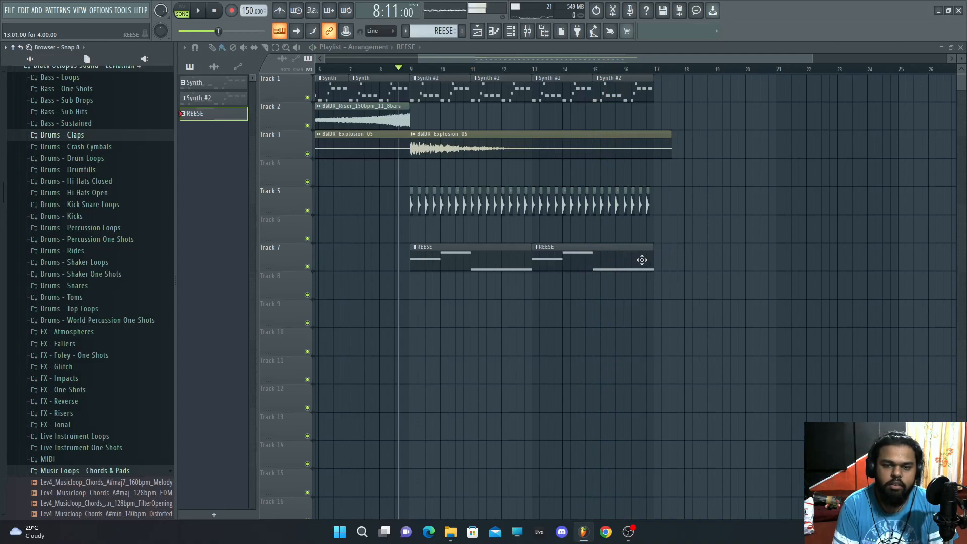
Step: Trim the end of the second REESE clip on track 7
left_click_drag(654, 259, 665, 263)
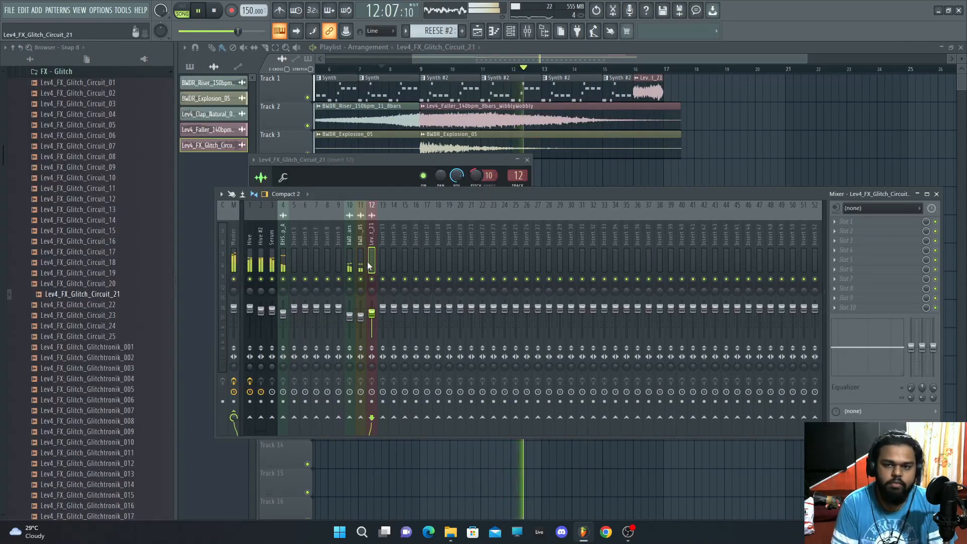
left_click(694, 88)
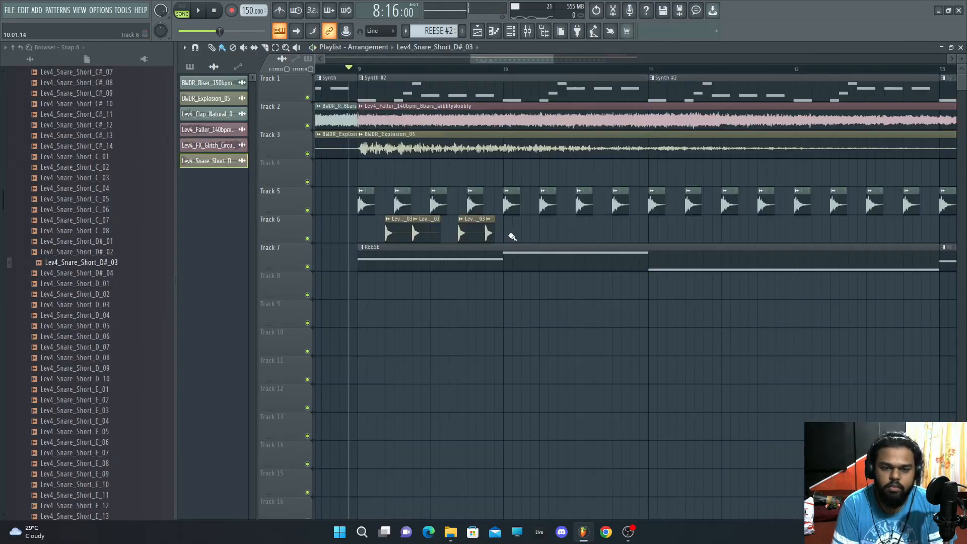
Step: Duplicate the snare clips on track 6 across the following bars
key("ctrl+b")
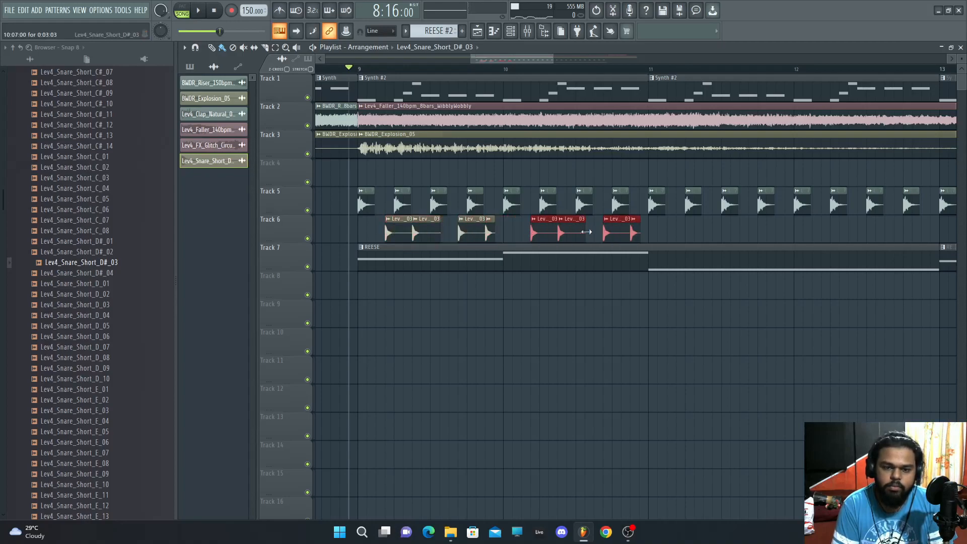
key("space")
left_click_drag(494, 236, 685, 230)
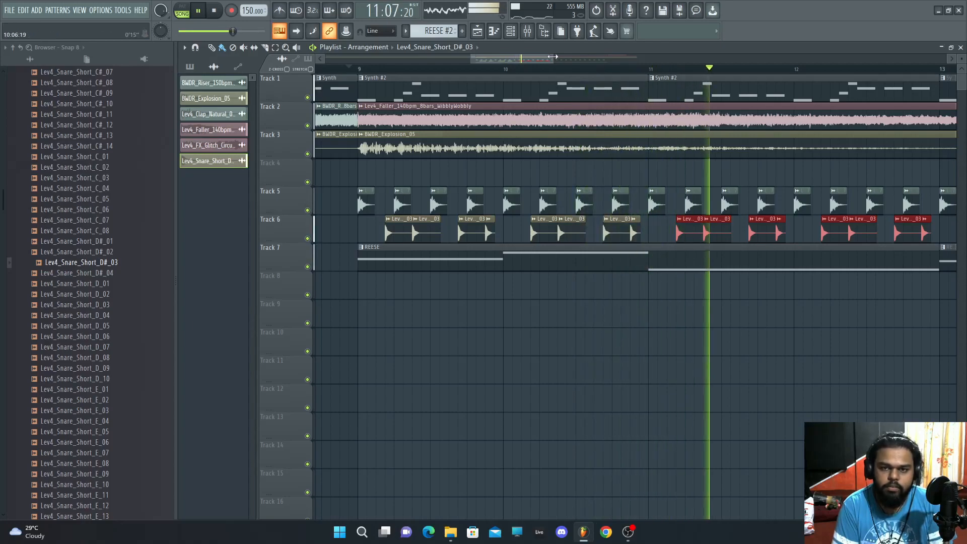
Step: Duplicate more snare clips on track 6 and delete the last extra clip
scroll(574, 238, "down", 3)
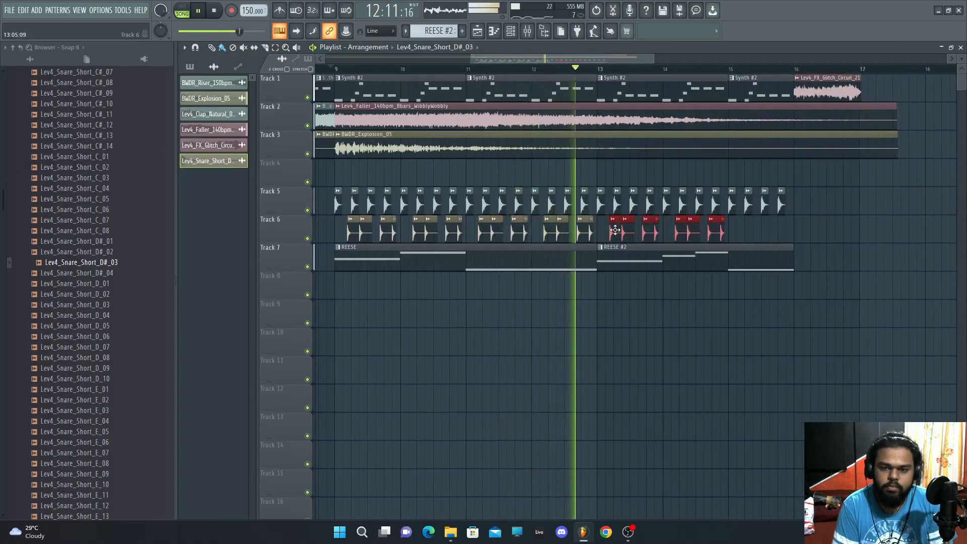
left_click_drag(605, 229, 742, 229)
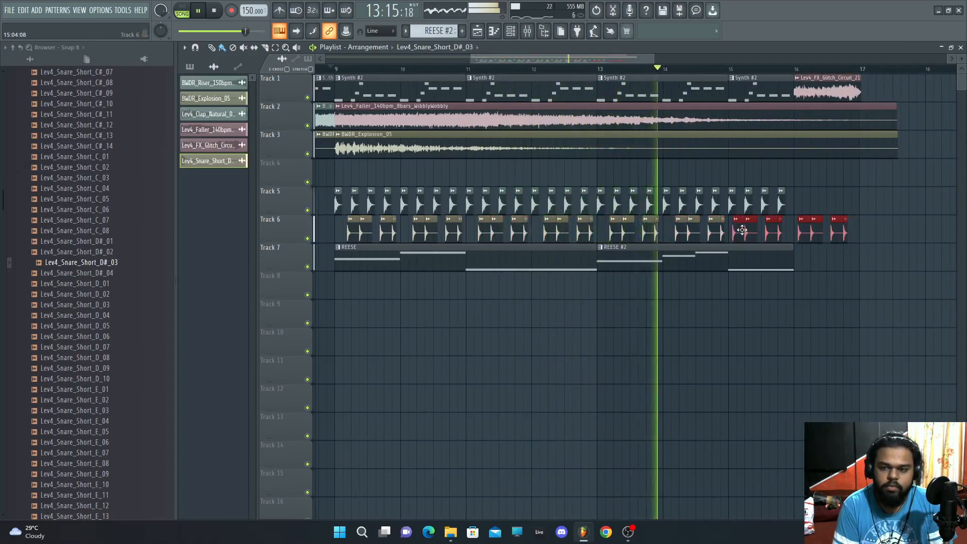
right_click(842, 229)
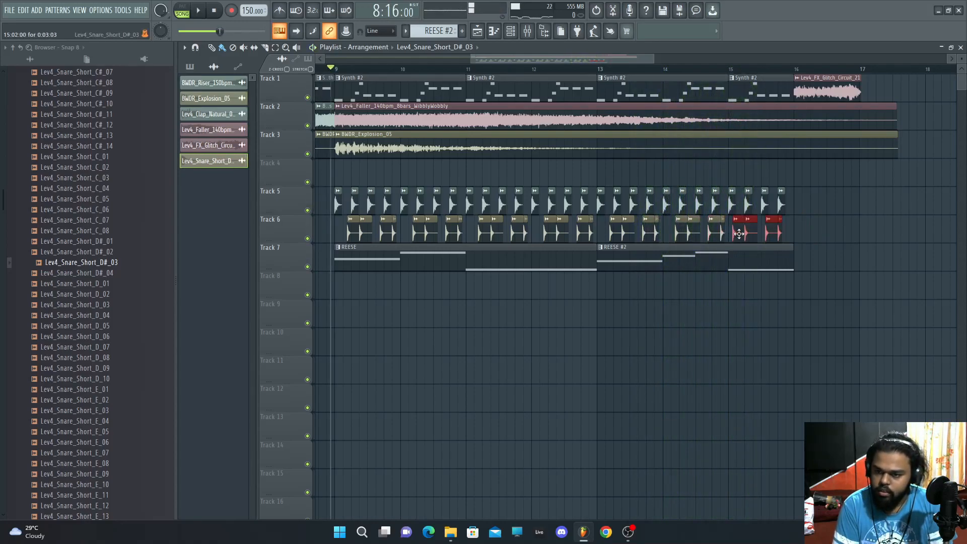
key("space")
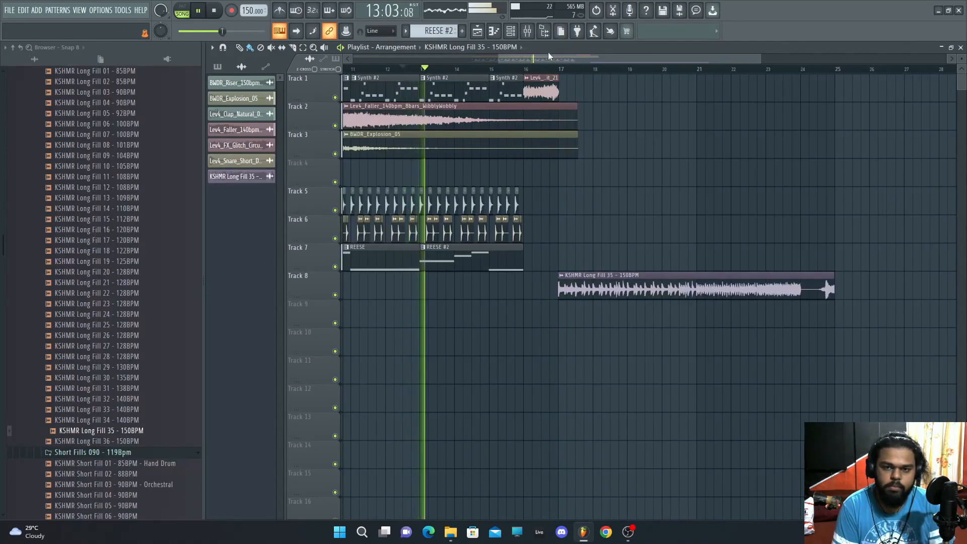
Step: Place and duplicate a REESE clip on track 7 after bar 17, then delete both copies
left_click(410, 261)
left_click(598, 260)
left_click_drag(599, 260, 594, 259)
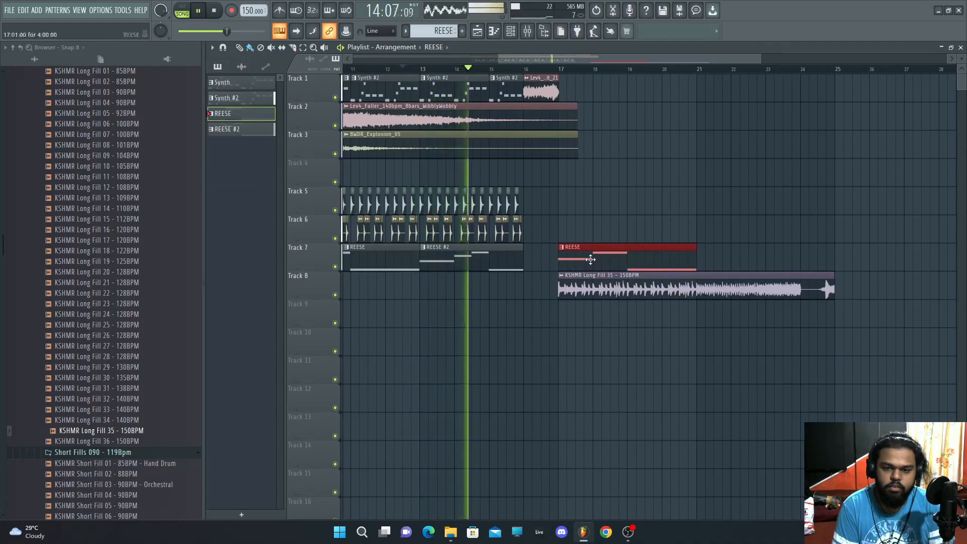
key("ctrl+b")
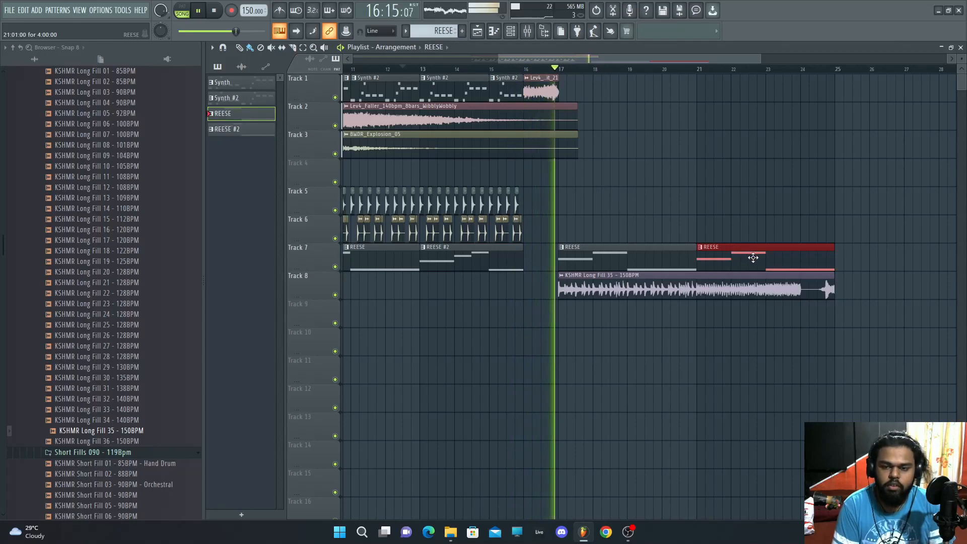
key("space")
right_click(753, 261)
right_click(655, 260)
Step: Browse the Sounds of KSHMR Vol 4 library folders for a sample
scroll(122, 226, "up", 8)
scroll(122, 226, "down", 5)
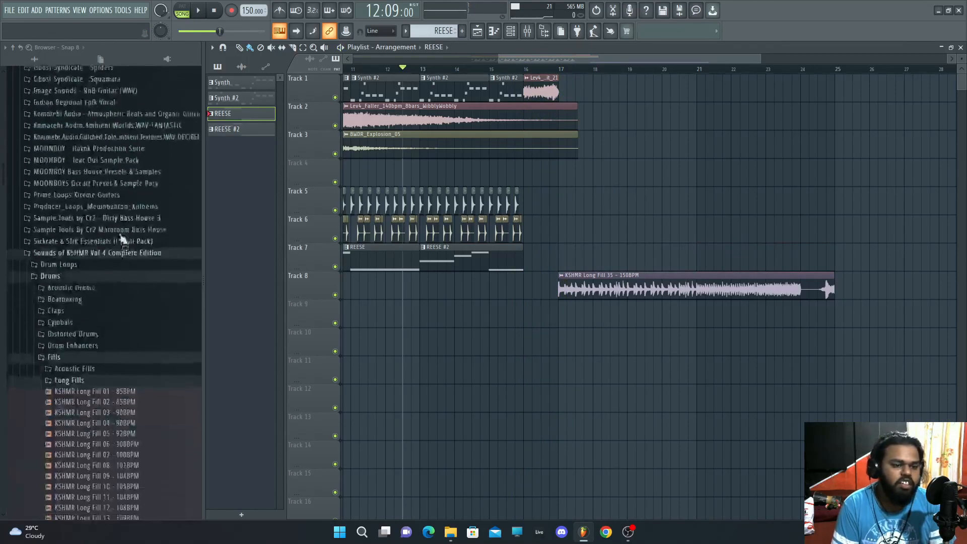
left_click(71, 355)
scroll(80, 350, "down", 5)
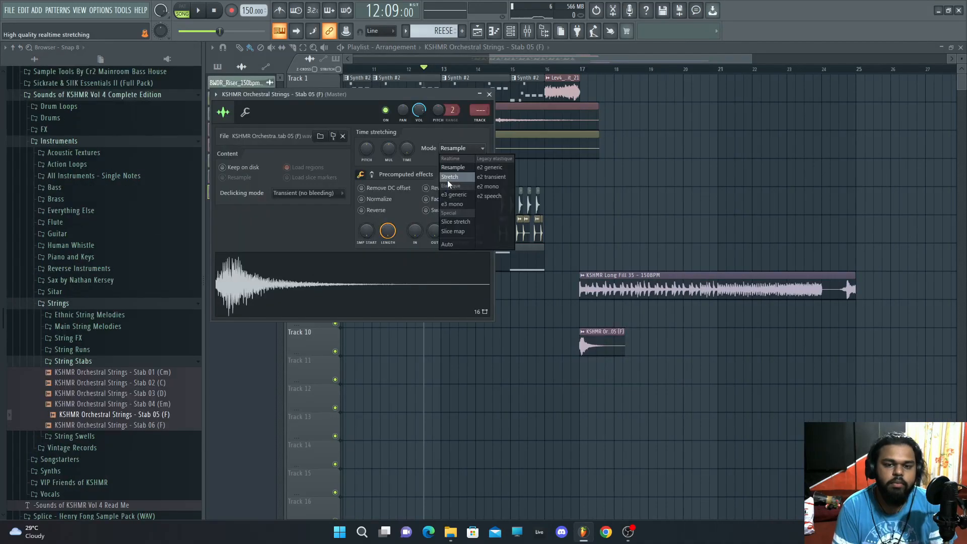
left_click(462, 179)
key("space")
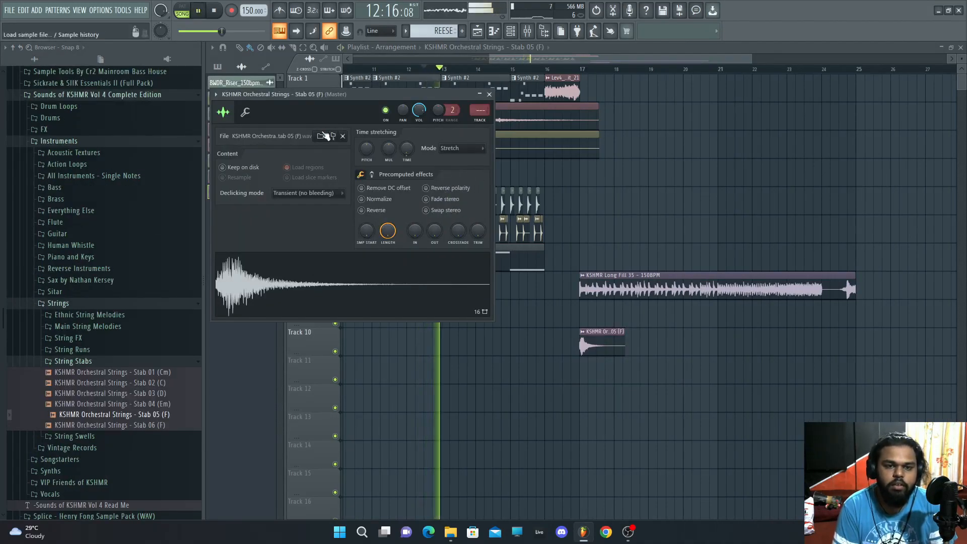
Step: Change the root note of the KSHMR Orchestral Strings Stab 05 sample in its channel settings
left_click(246, 113)
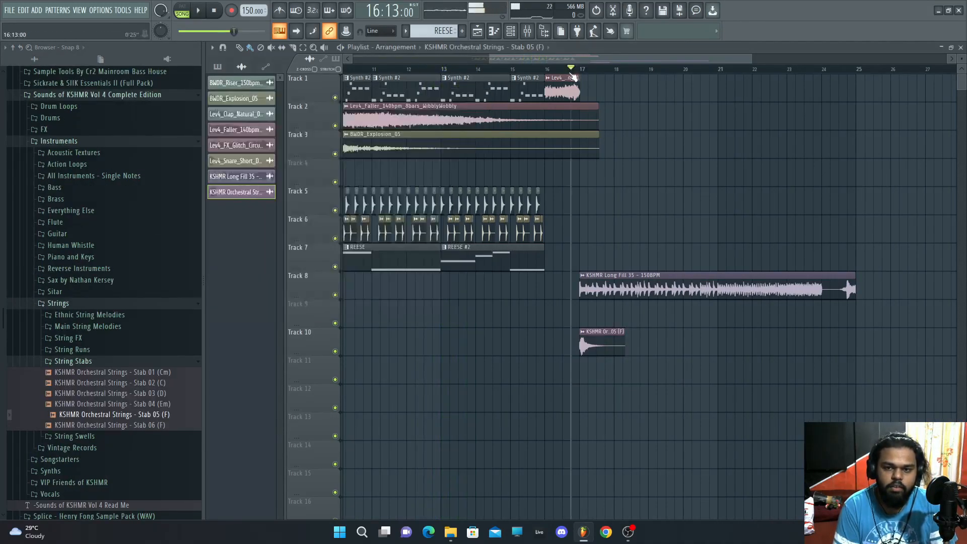
key("space")
key("space")
left_click(246, 112)
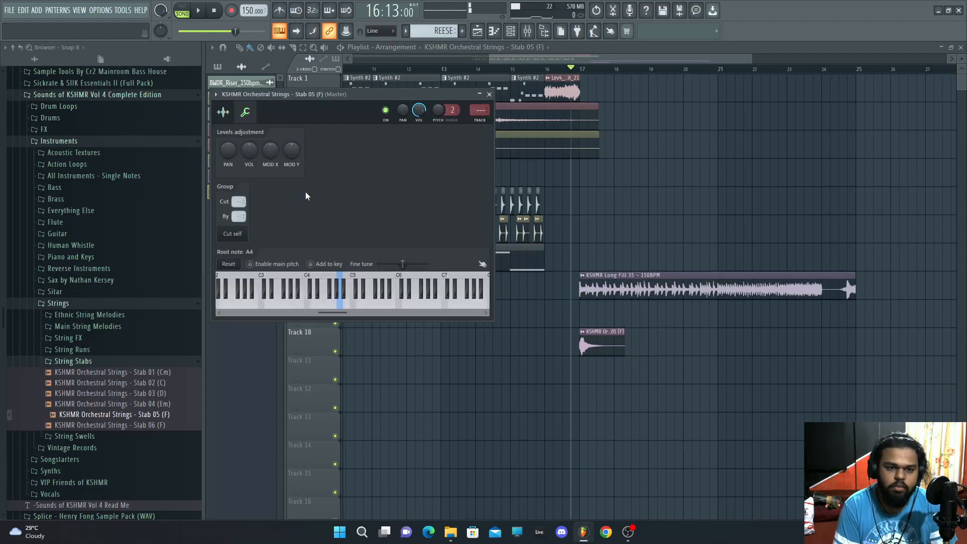
key("space")
left_click(321, 302)
Step: Copy the strings stab clip on track 10 so a second group follows the first after bar 17
left_click_drag(580, 349, 603, 349)
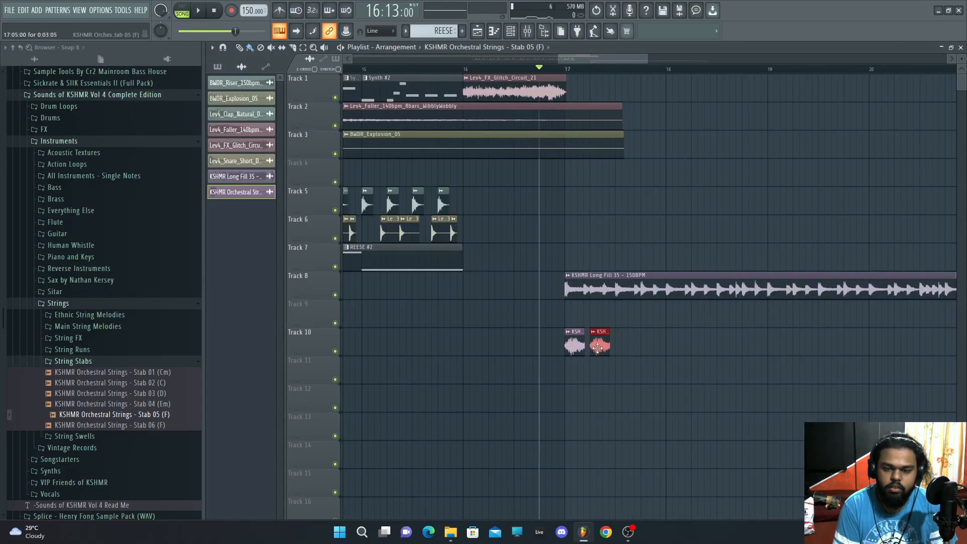
key("space")
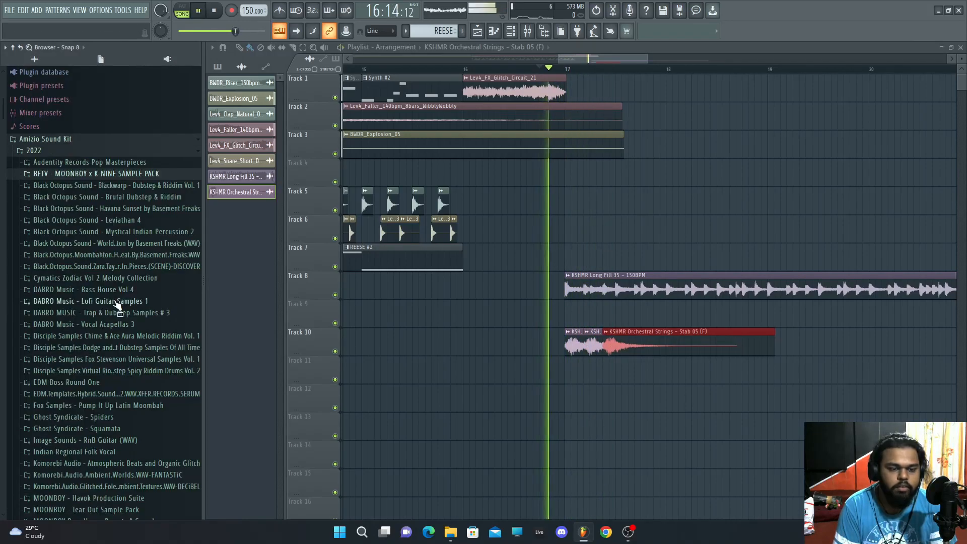
left_click_drag(772, 339, 766, 340)
key("space")
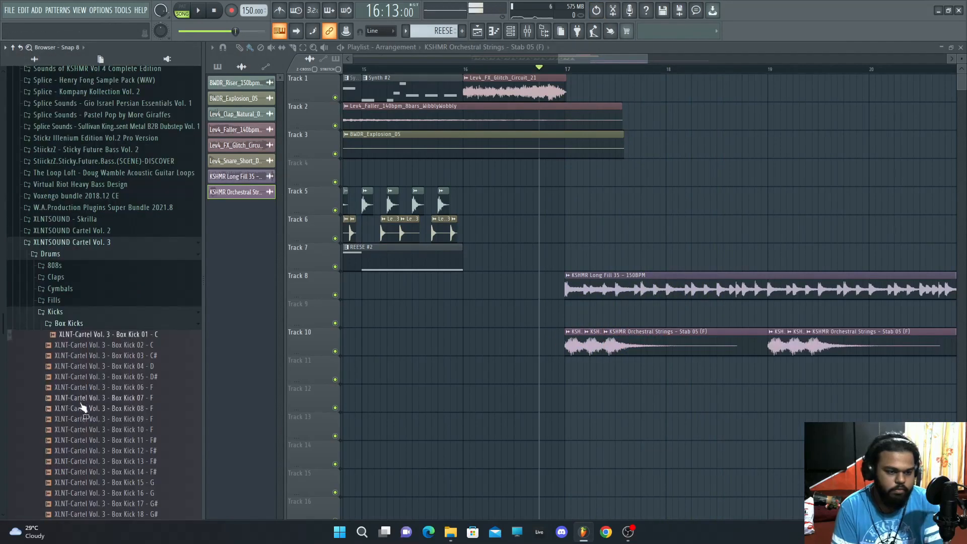
Step: Browse the kick folders and place Fox_kick_oneshot_crate_02 kick clips on track 12 at bar 17
scroll(116, 353, "down", 6)
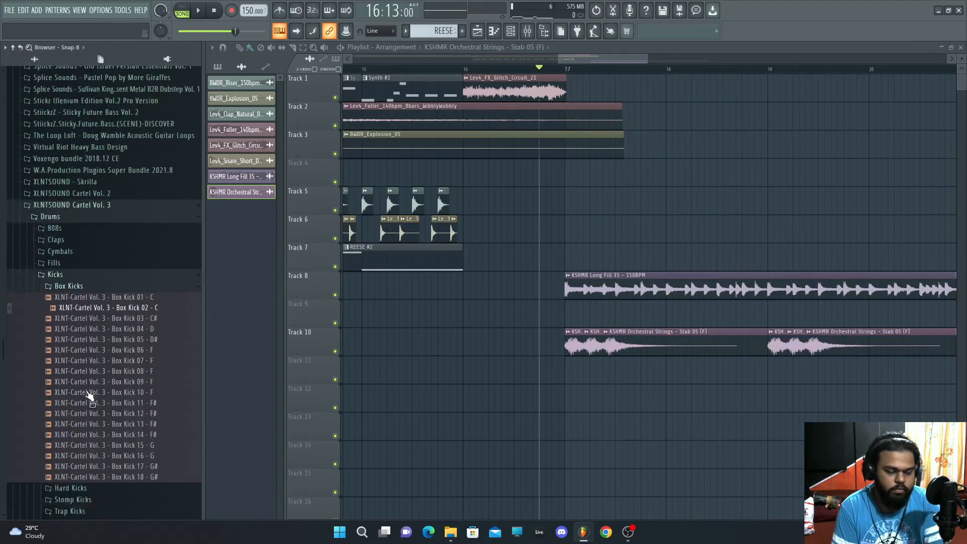
key("Down")
key("Down")
key("Down")
left_click(79, 137)
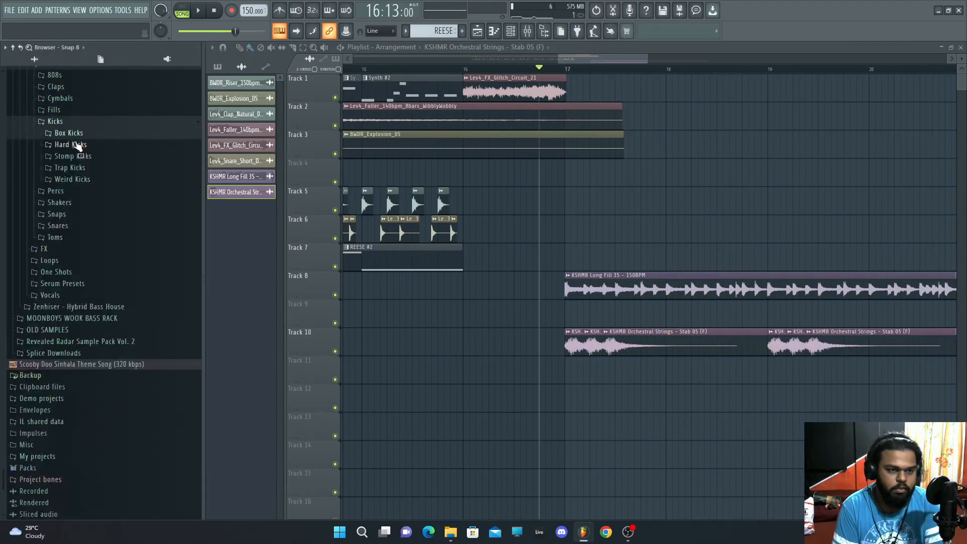
left_click(75, 144)
key("Down")
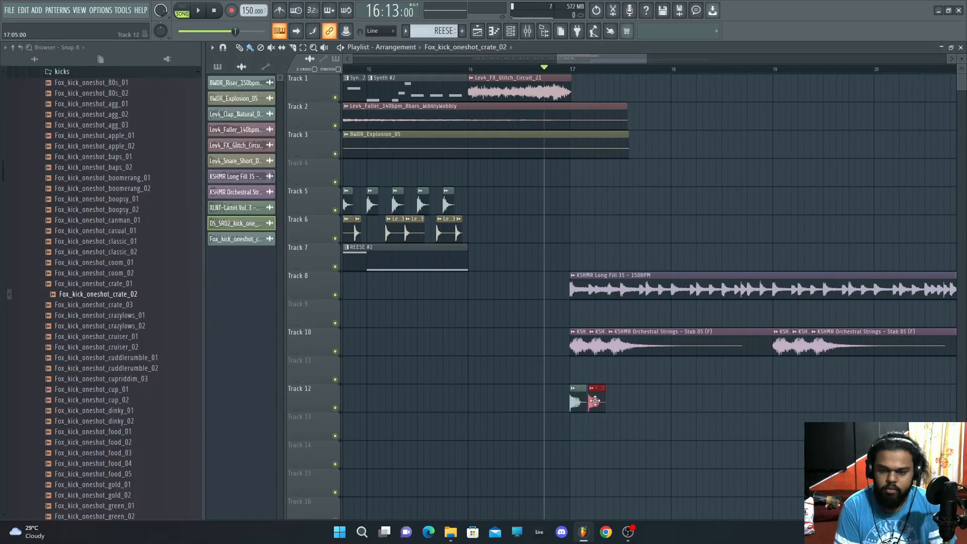
key("space")
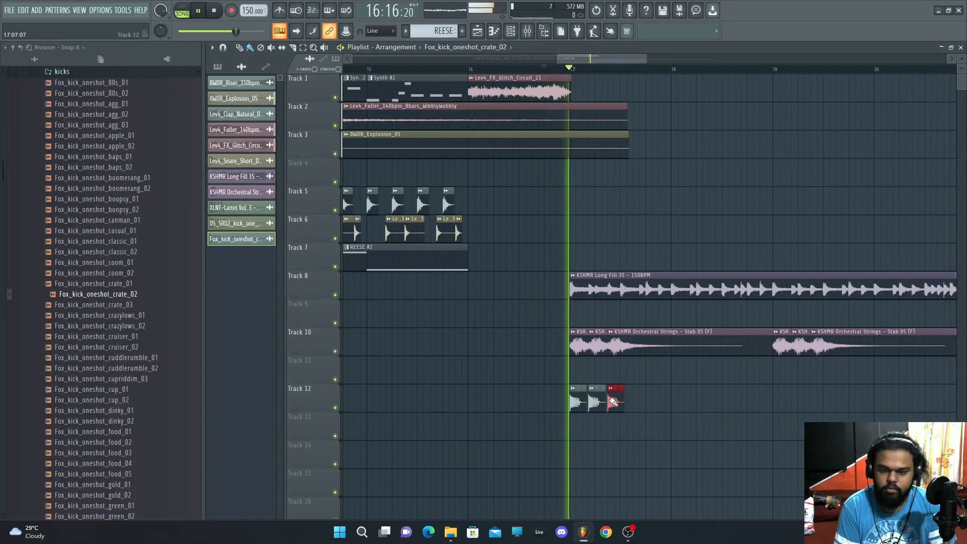
Step: Paint more strings stab and kick clips along tracks 10 and 12 through about bar 24
left_click_drag(769, 403, 821, 403)
left_click_drag(645, 59, 734, 99)
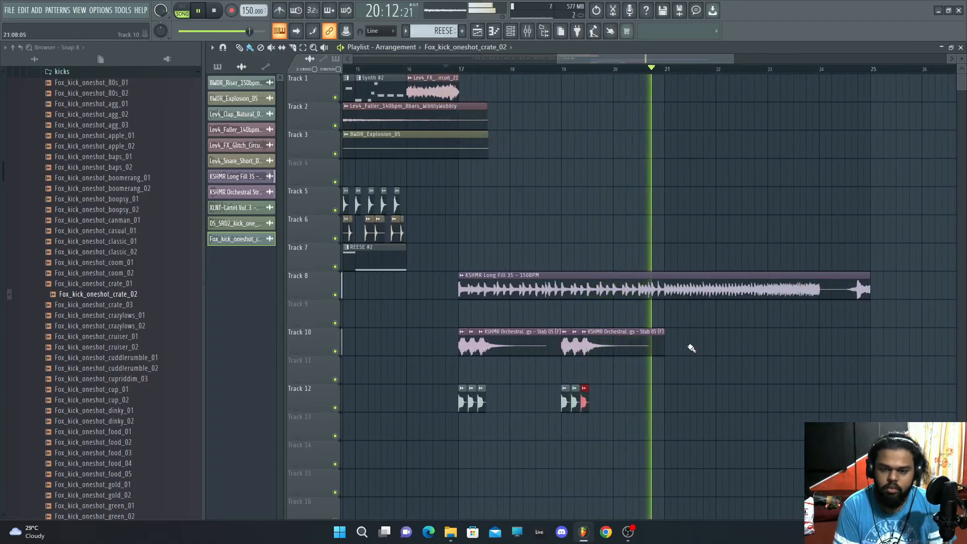
left_click_drag(667, 347, 782, 358)
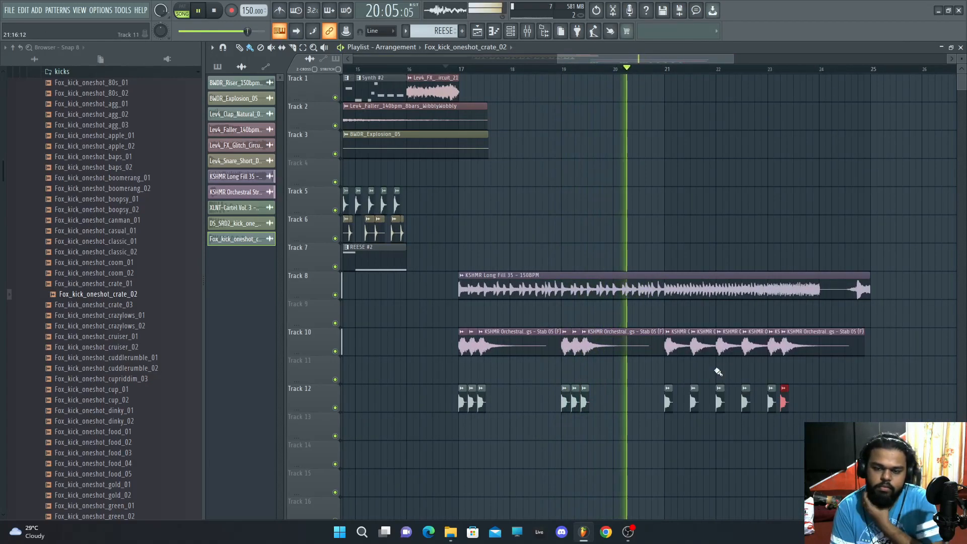
left_click(797, 401)
left_click(803, 347)
left_click(798, 370)
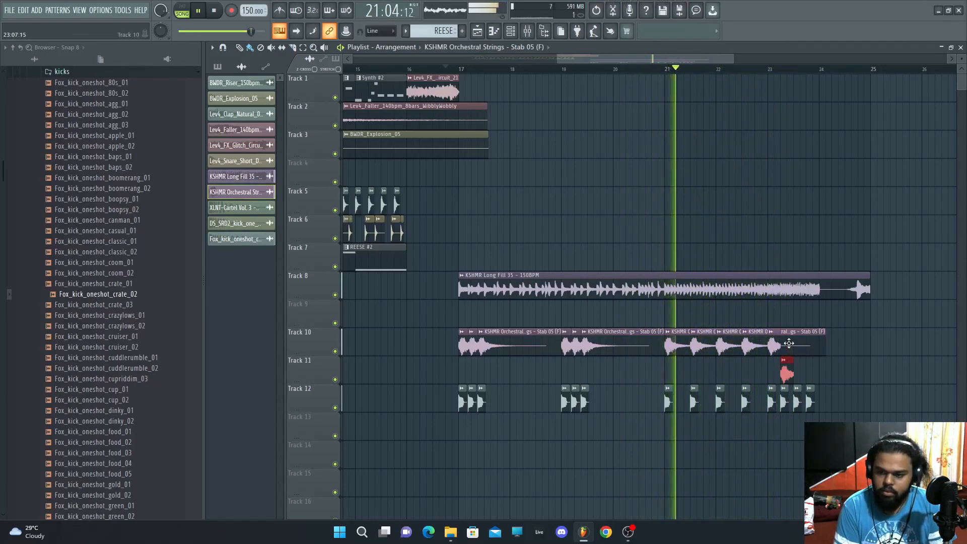
left_click_drag(787, 375, 817, 370)
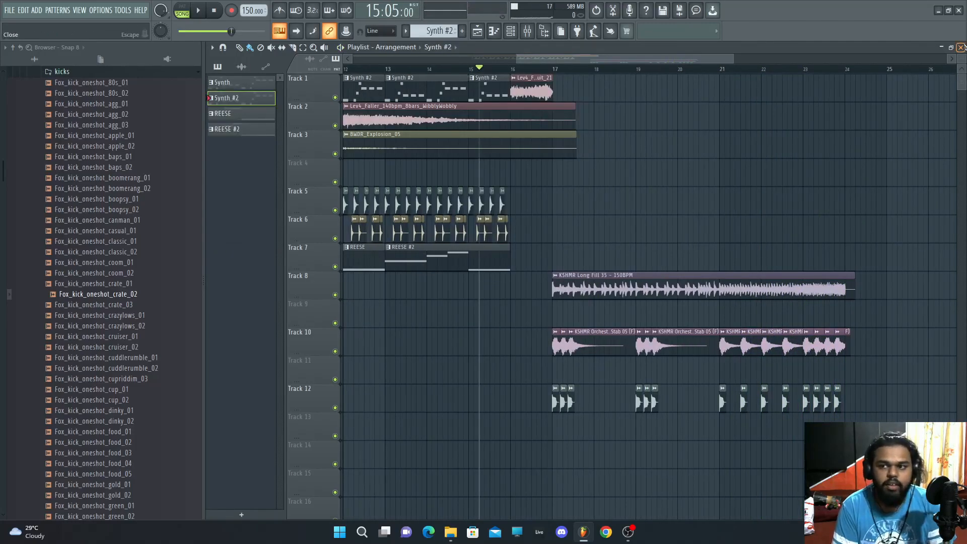
Step: Add a Sylenth1 instrument plugin and load its 002: Arp_02 preset
left_click(961, 47)
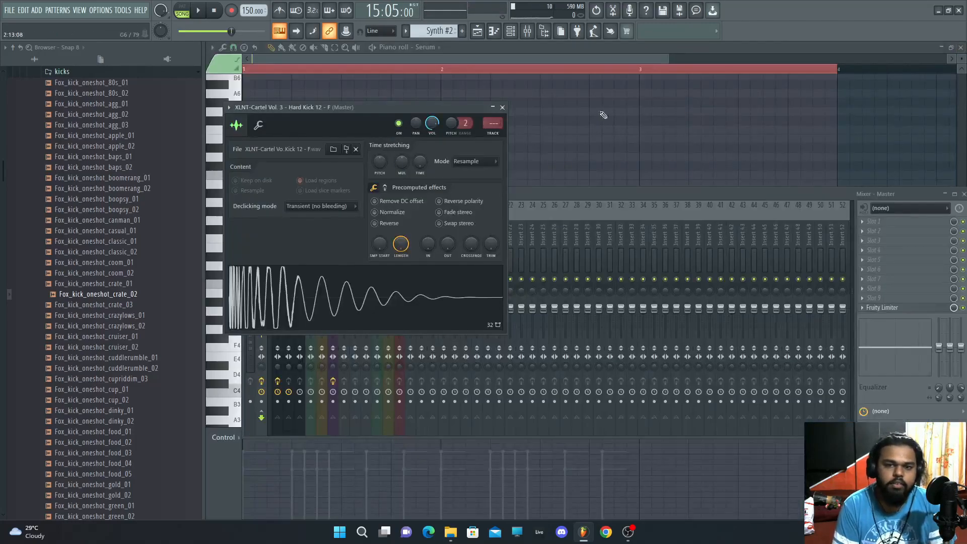
left_click(36, 10)
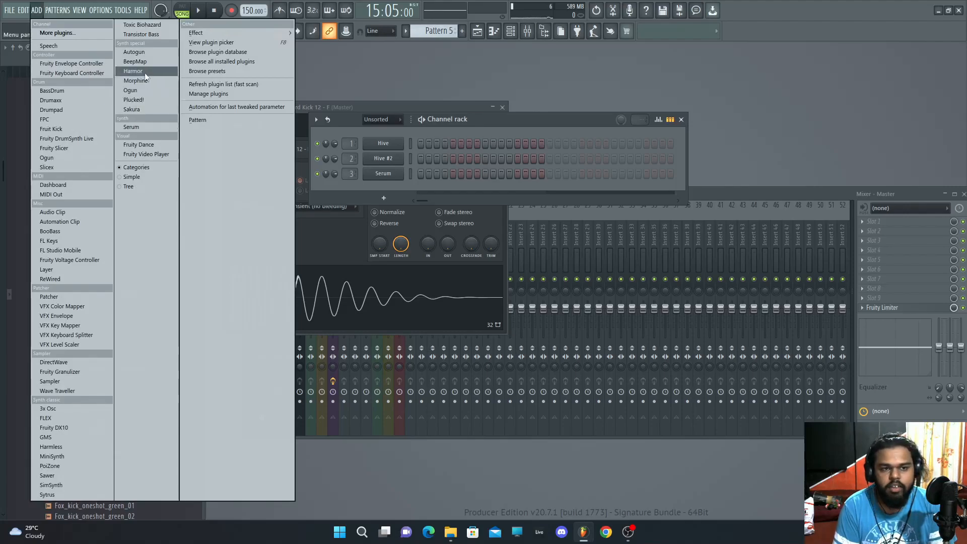
left_click(90, 33)
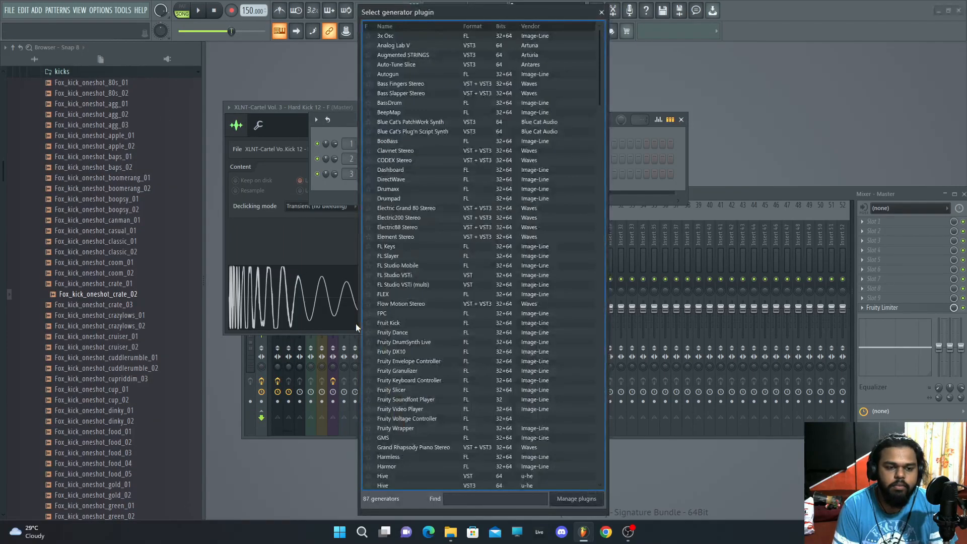
left_click(455, 499)
type("SYL")
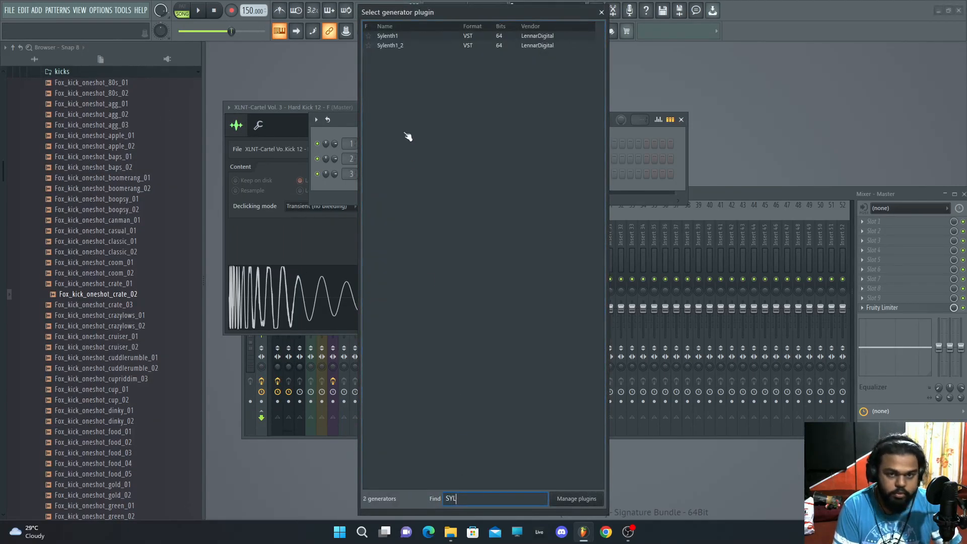
double_click(398, 46)
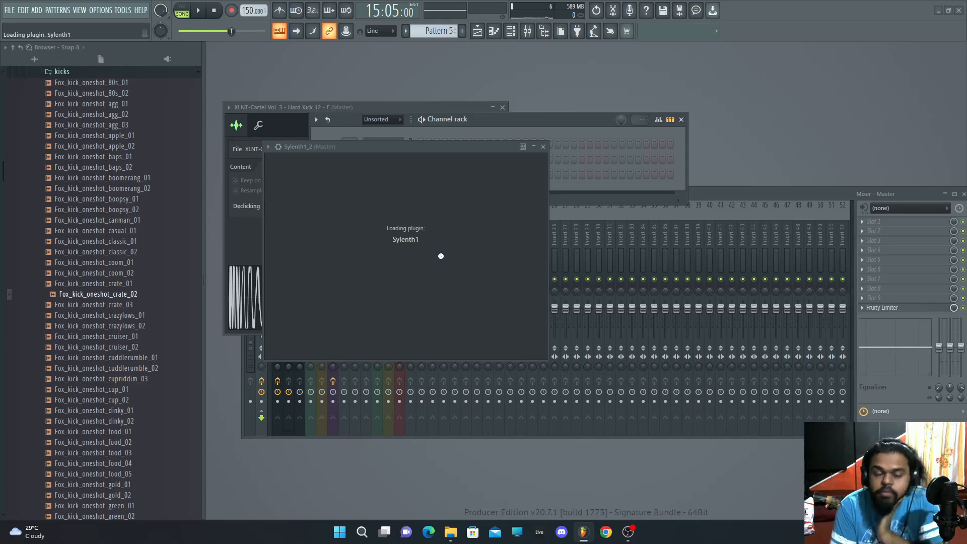
left_click(506, 238)
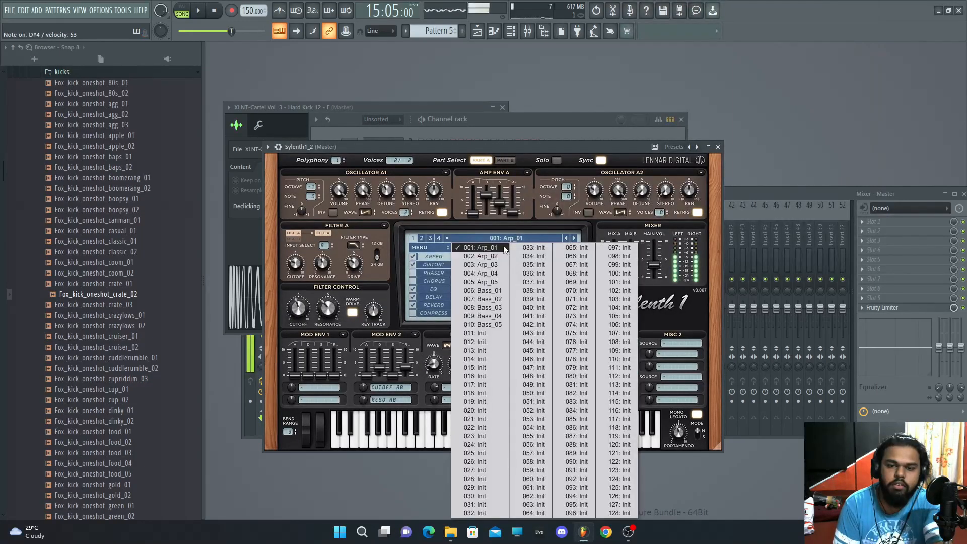
left_click(494, 258)
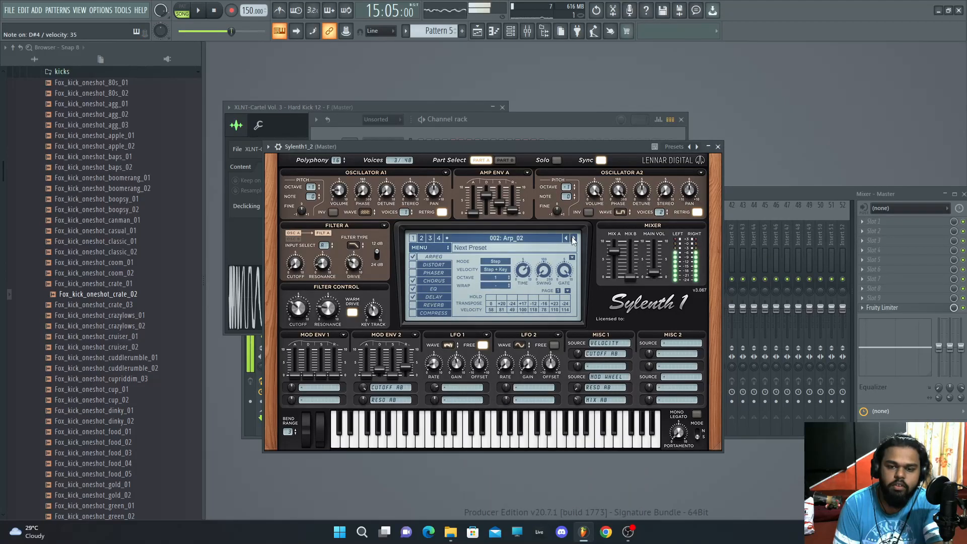
Step: Place the Sylenth1 pattern on track 13 from bar 17 and copy it along the following bars
key("F7")
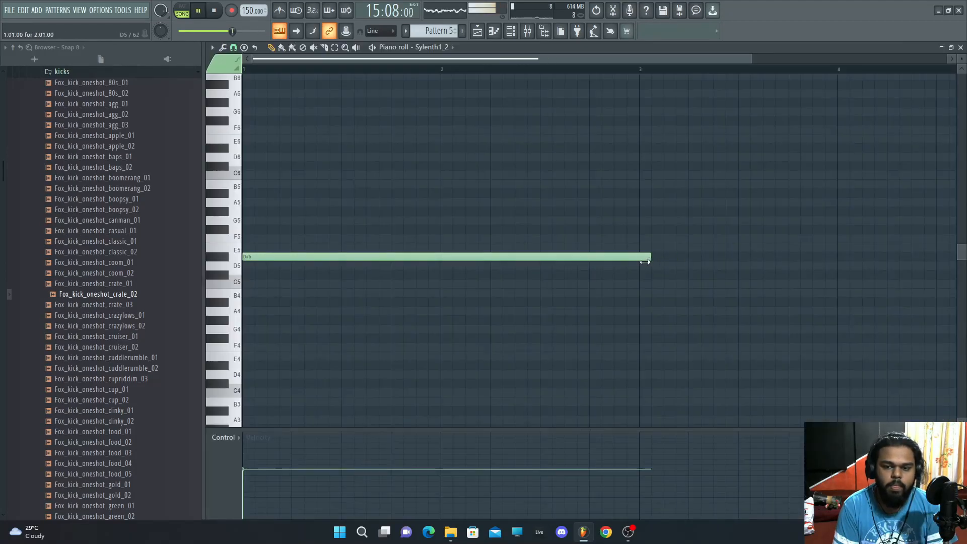
left_click(477, 31)
key("space")
left_click_drag(583, 301, 572, 449)
key("space")
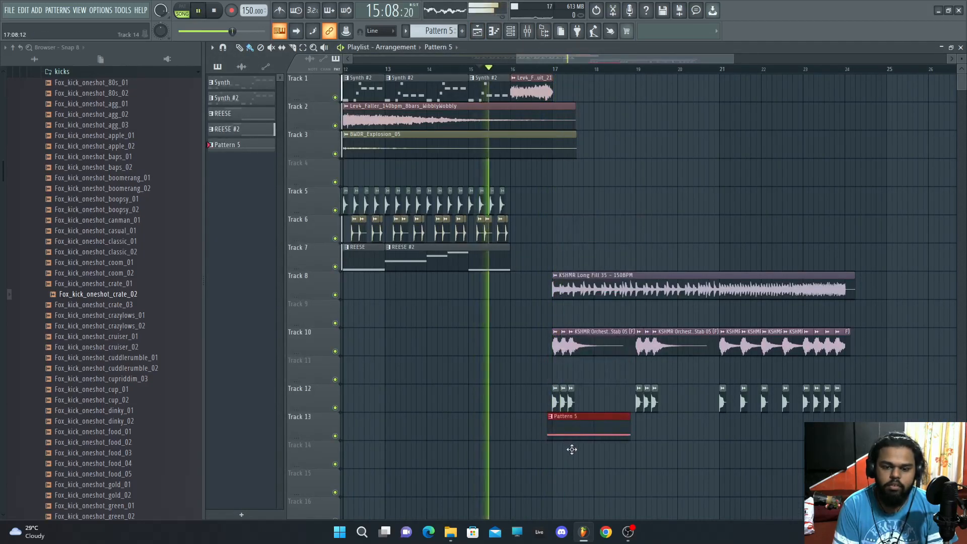
left_click(641, 448)
left_click_drag(676, 426, 677, 425)
left_click_drag(723, 447, 752, 426)
Step: Insert a Fruity parametric EQ 2 on the Sylenth1 mixer track
left_click(516, 27)
key("F9")
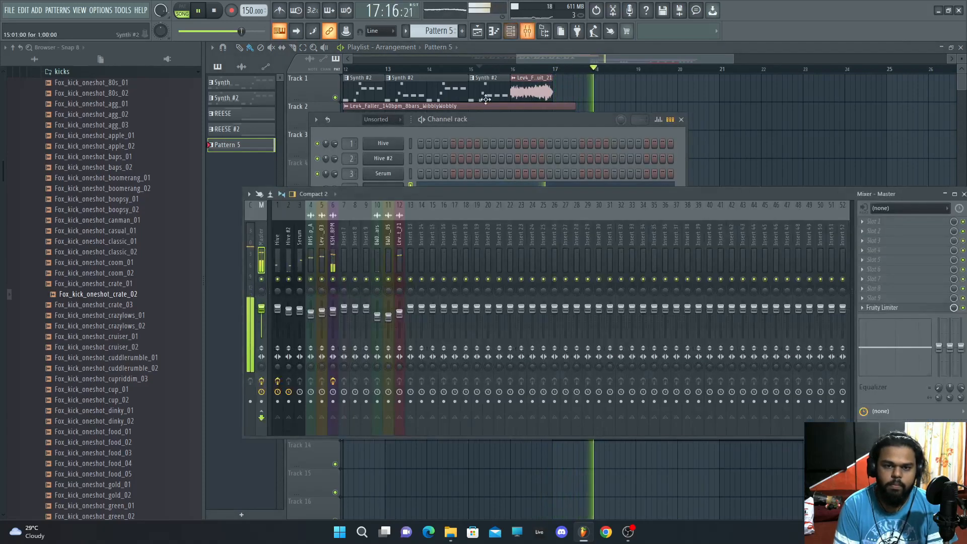
left_click(344, 257)
left_click(874, 222)
left_click(730, 335)
key("space")
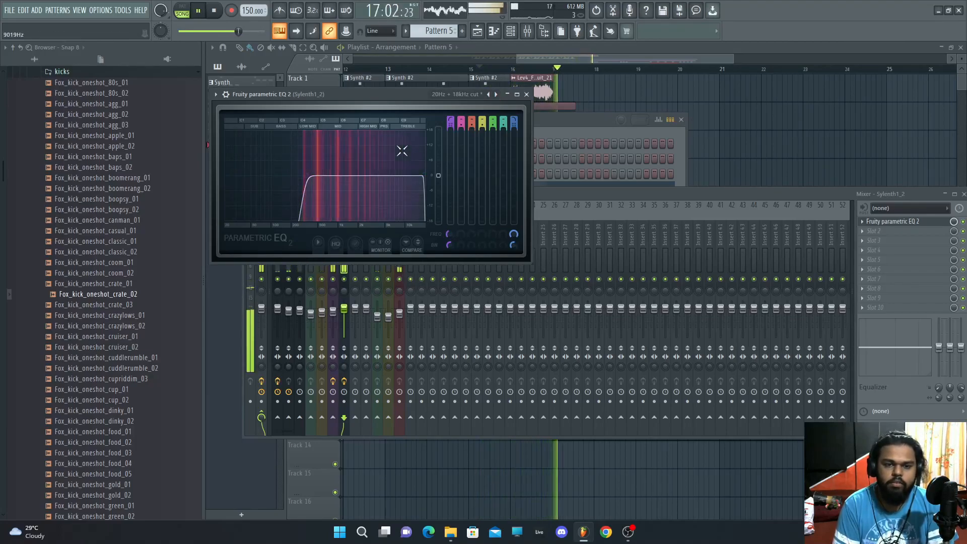
left_click(527, 94)
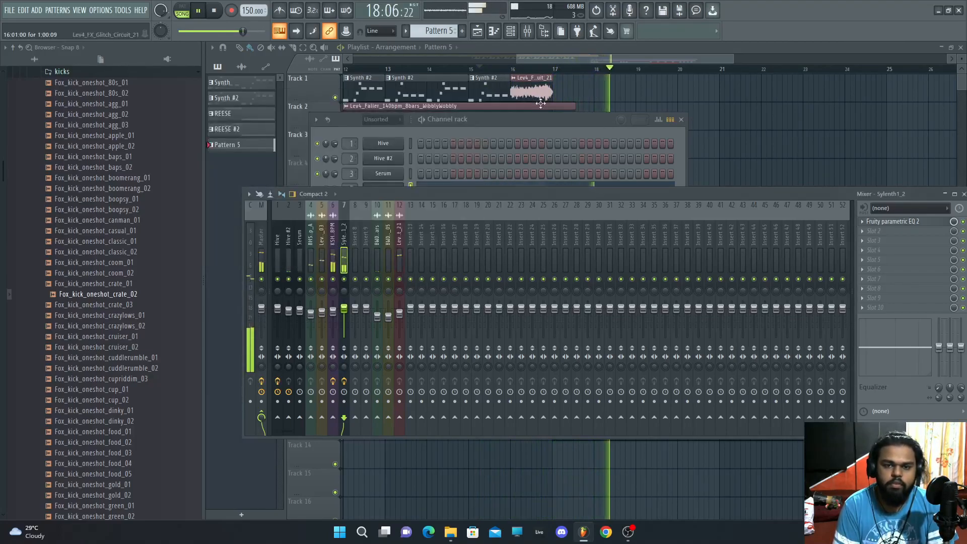
Step: Add another ARP pattern clip at the end of track 13
left_click(577, 54)
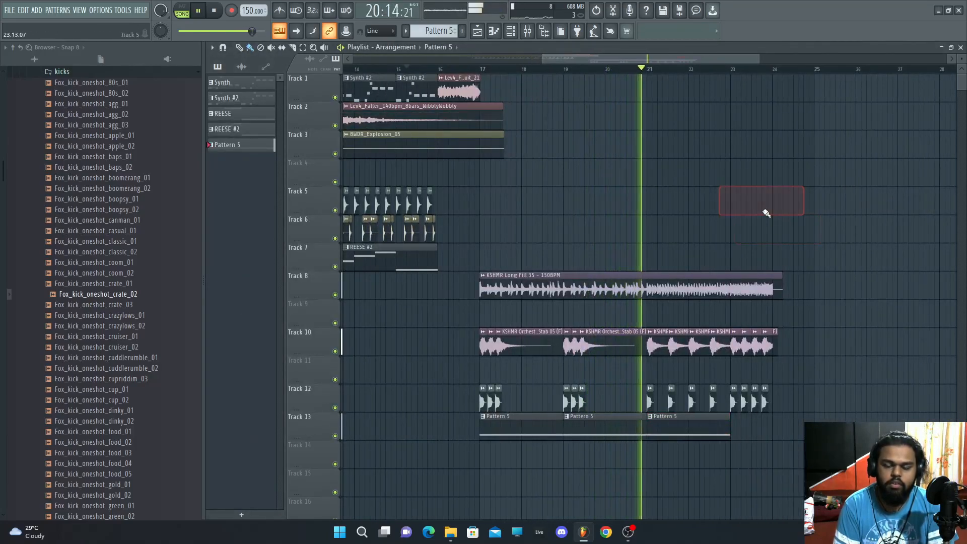
left_click(810, 398)
left_click_drag(810, 398, 809, 419)
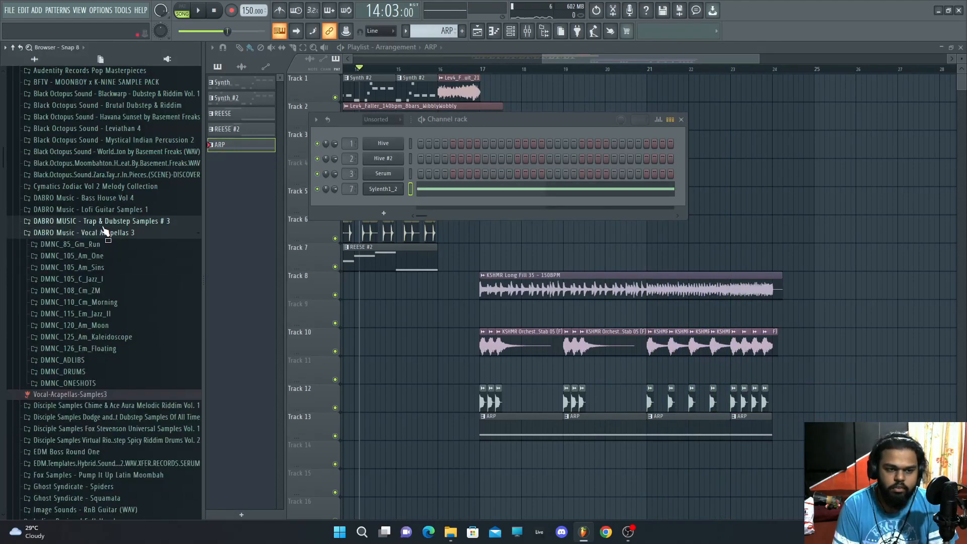
Step: Add the XLNT-Cartel Vol. 3 Vocal Phrase 30 - Take It From The Top sample to track 15 at bar 17
left_click(102, 232)
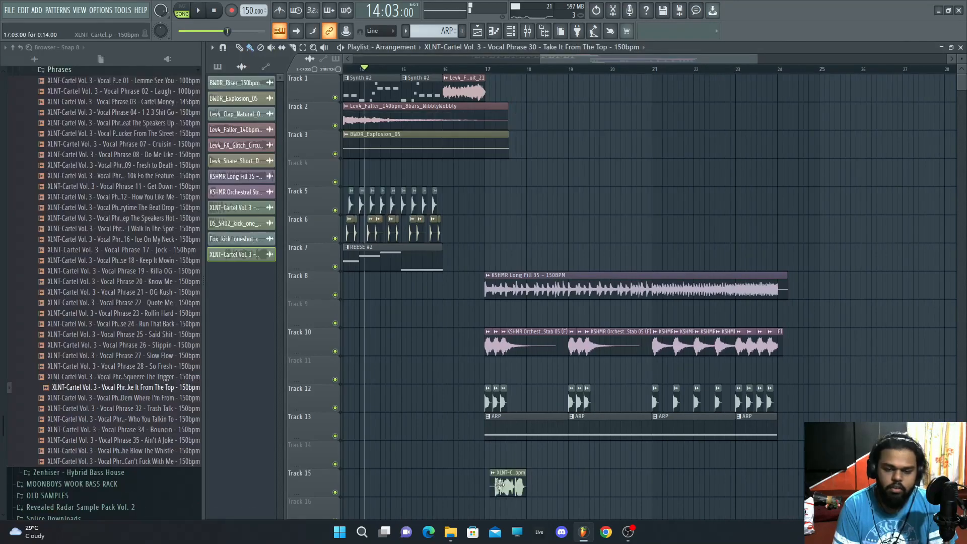
key("space")
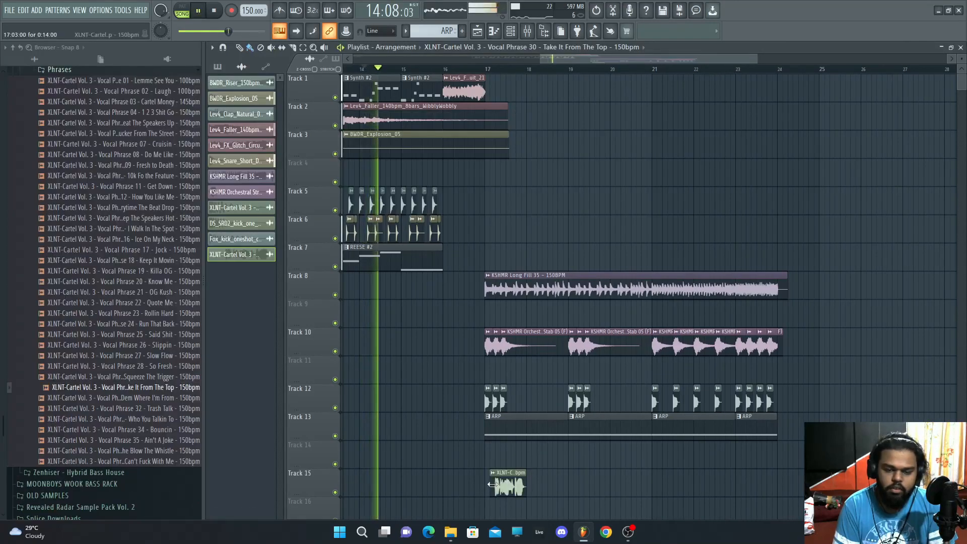
left_click_drag(684, 59, 705, 64)
left_click_drag(666, 62, 622, 63)
scroll(576, 444, "down", 2)
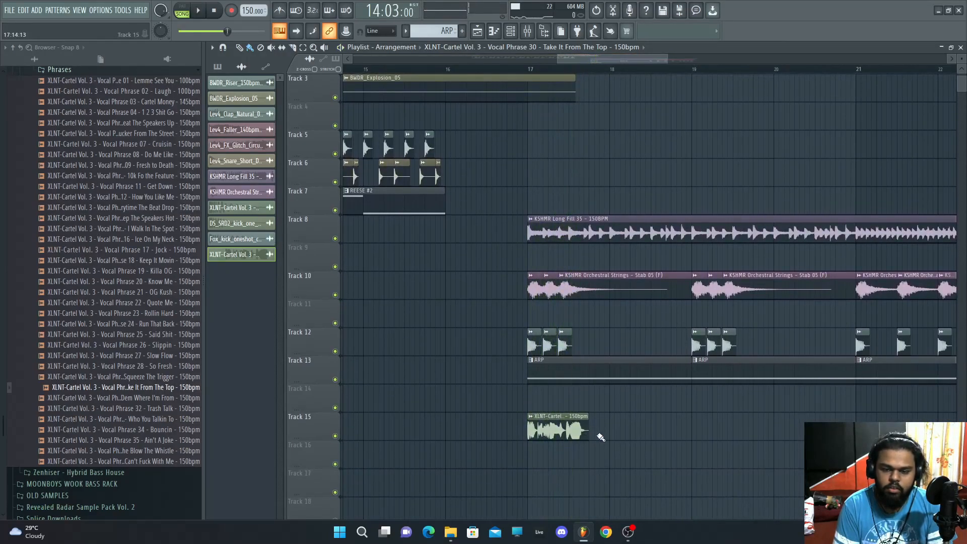
Step: Duplicate the vocal phrase clip on track 15 so copies follow it
left_click(522, 72)
key("space")
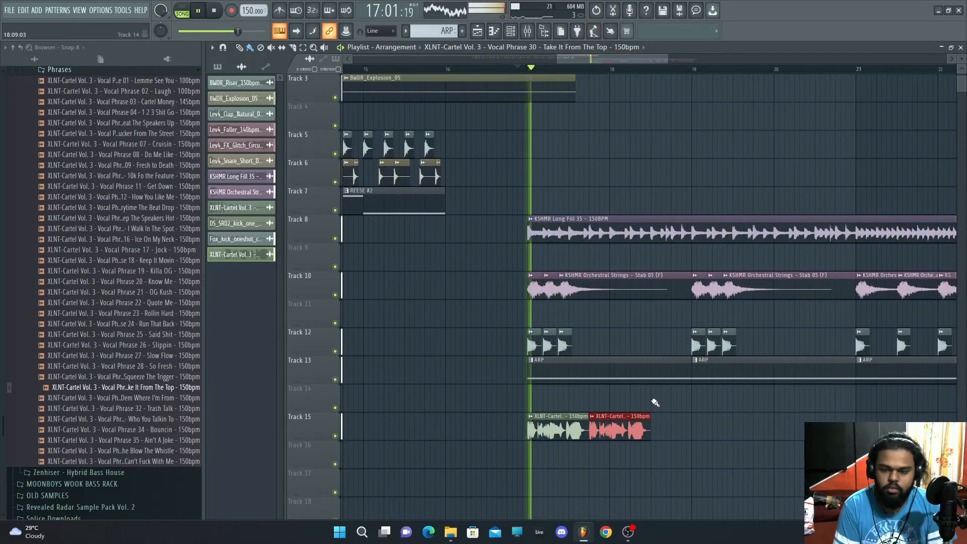
key("ctrl+b")
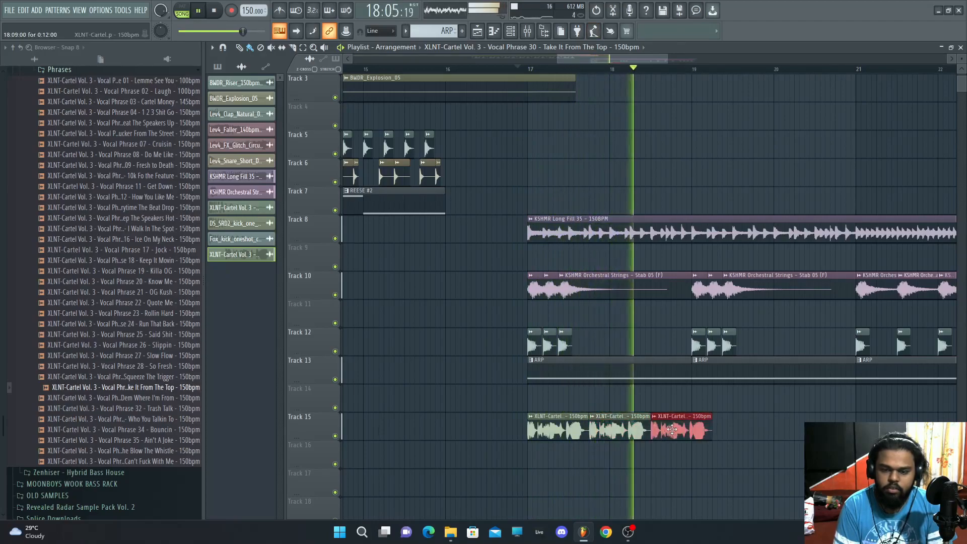
key("space")
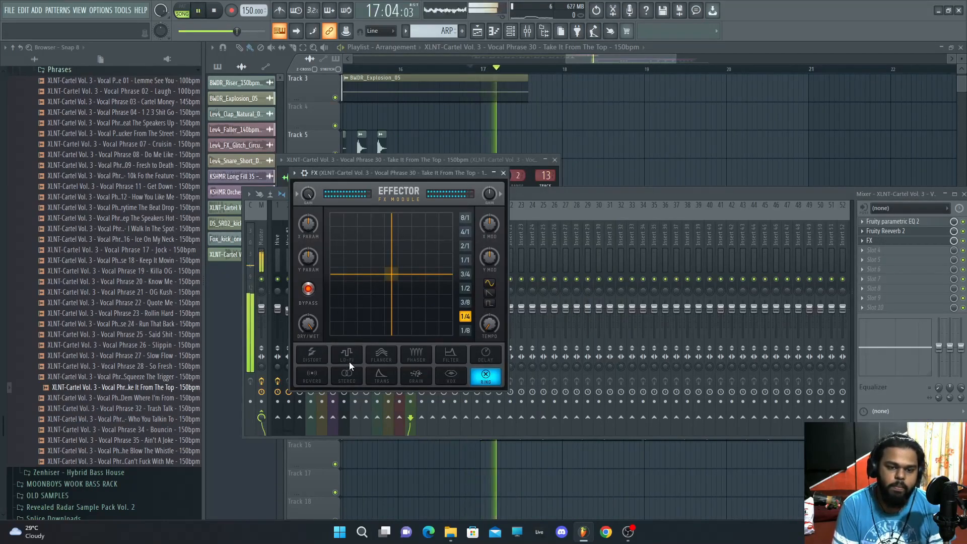
Step: Set the Effector's XY pad on the vocal's mixer track to about X 58 and Y 7.4
left_click_drag(388, 283, 357, 304)
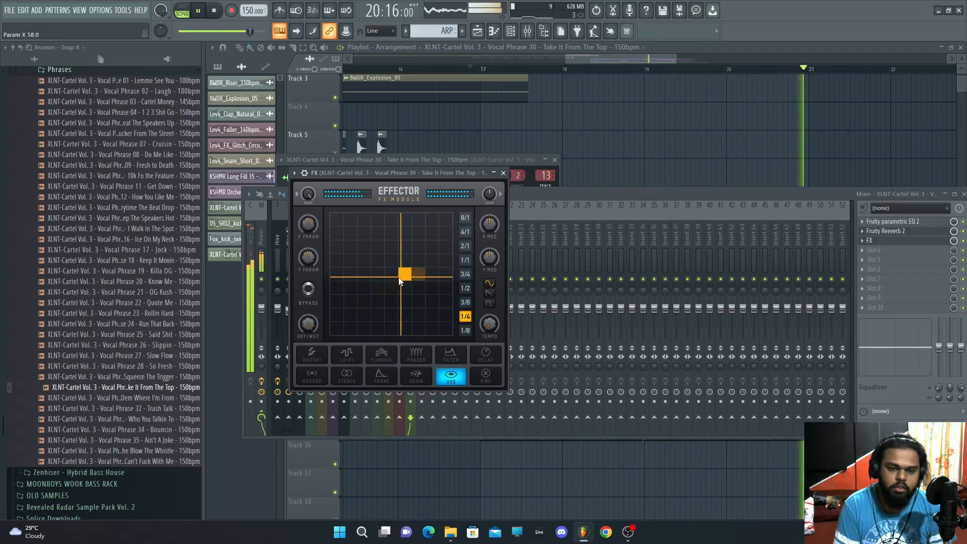
left_click_drag(346, 241, 379, 323)
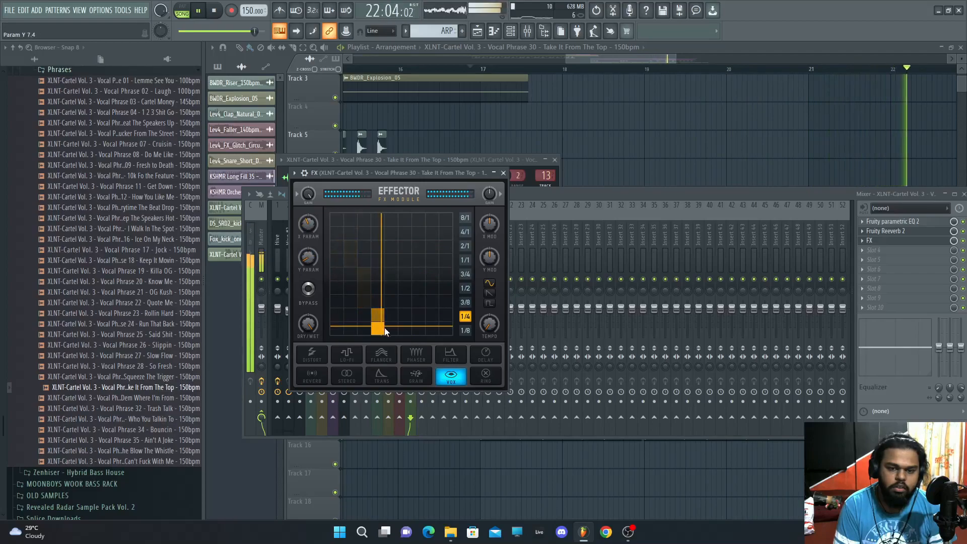
left_click(516, 215)
key("space")
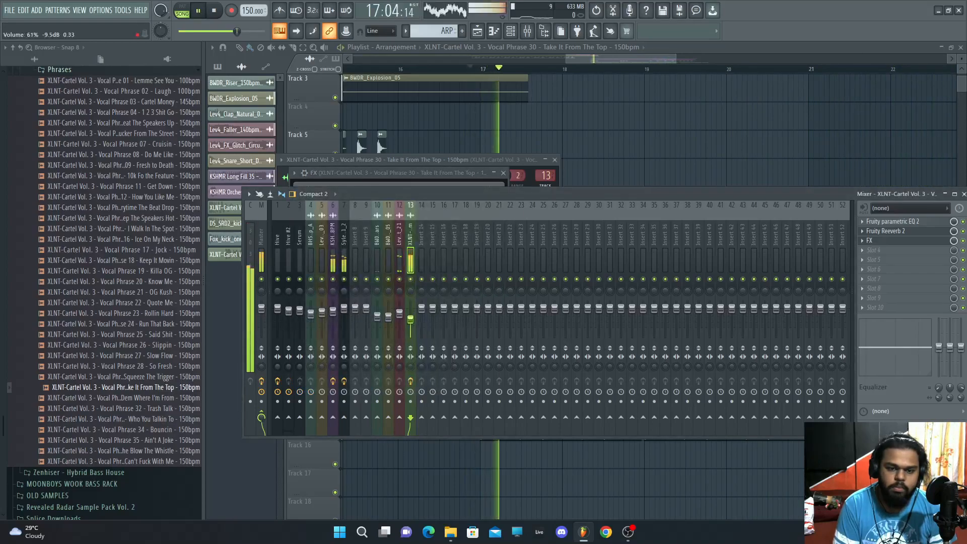
key("space")
left_click(874, 260)
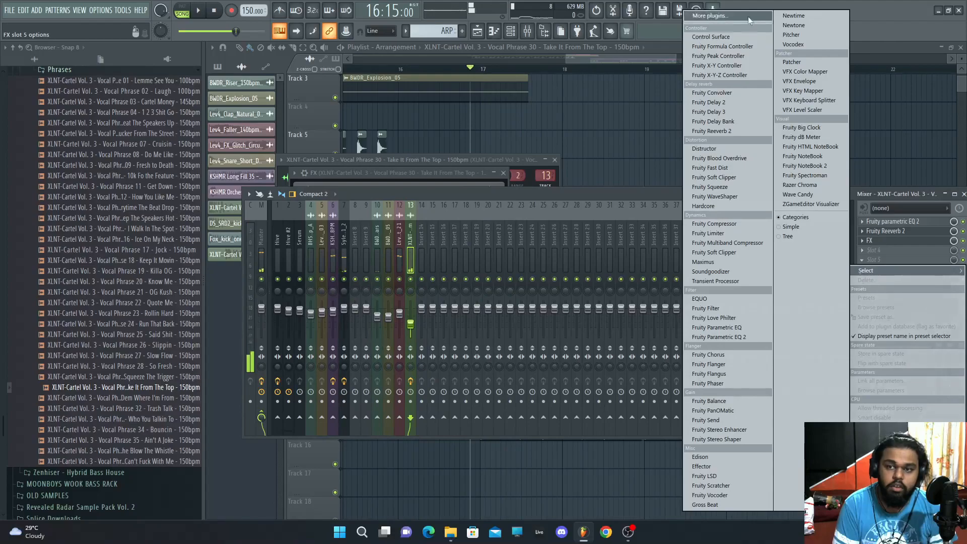
left_click(749, 19)
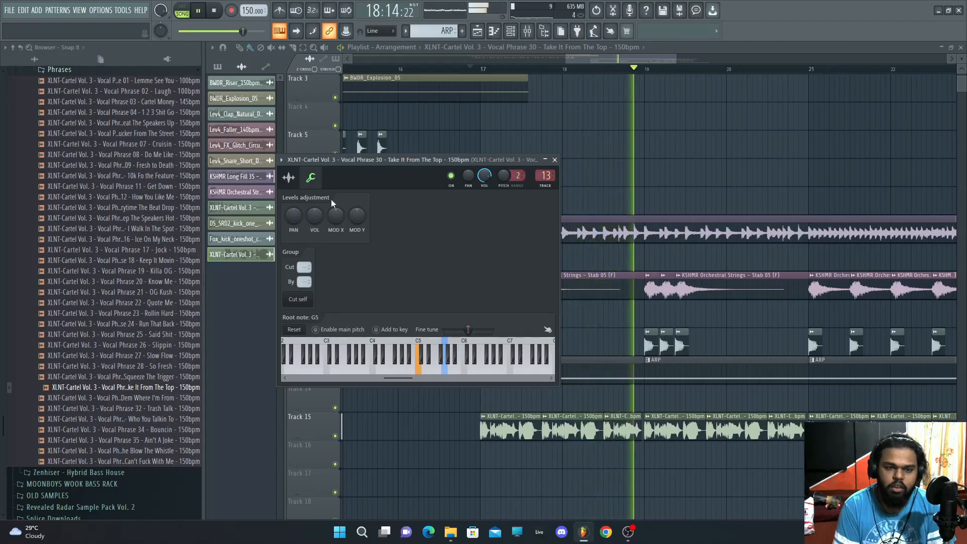
Step: Set the vocal phrase sample's root note to E5 in its channel settings
left_click(392, 365)
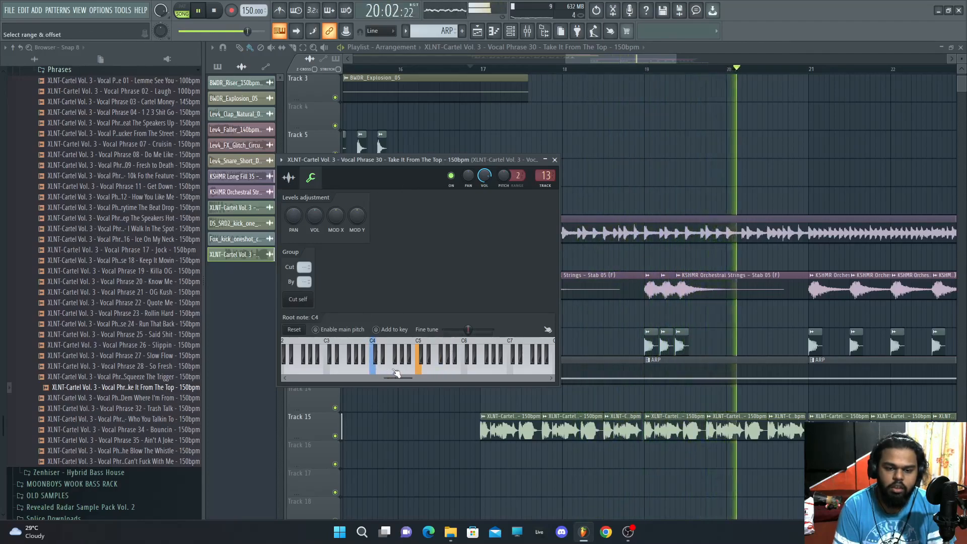
left_click(432, 373)
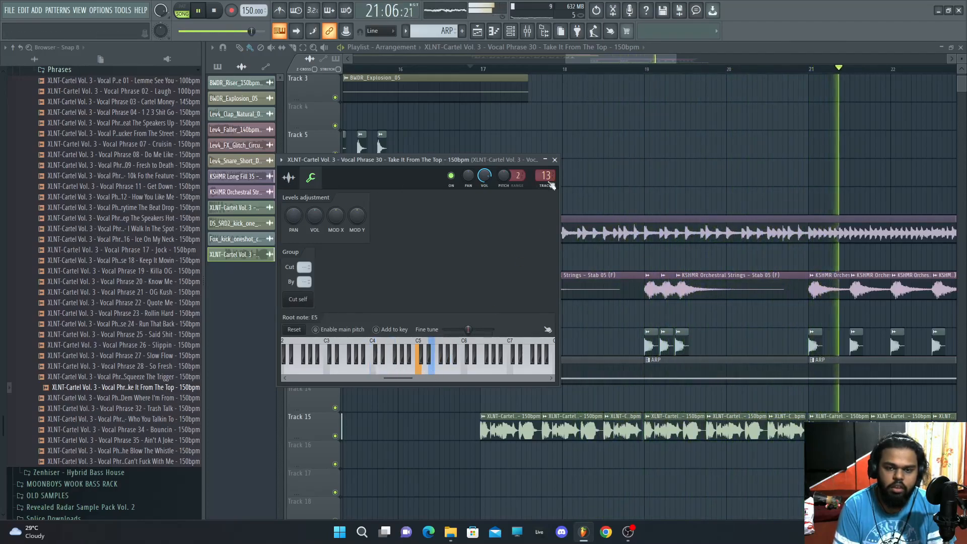
Step: Extend the run of vocal phrase copies on track 15 to about bar 23
left_click(554, 160)
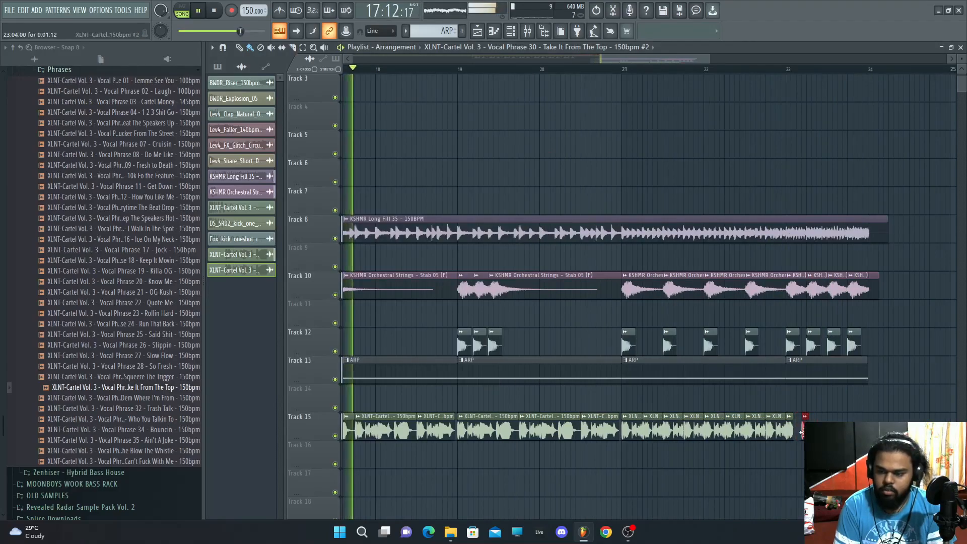
left_click_drag(802, 433, 798, 433)
key("ctrl+b")
key("ctrl+b")
key("ctrl+b")
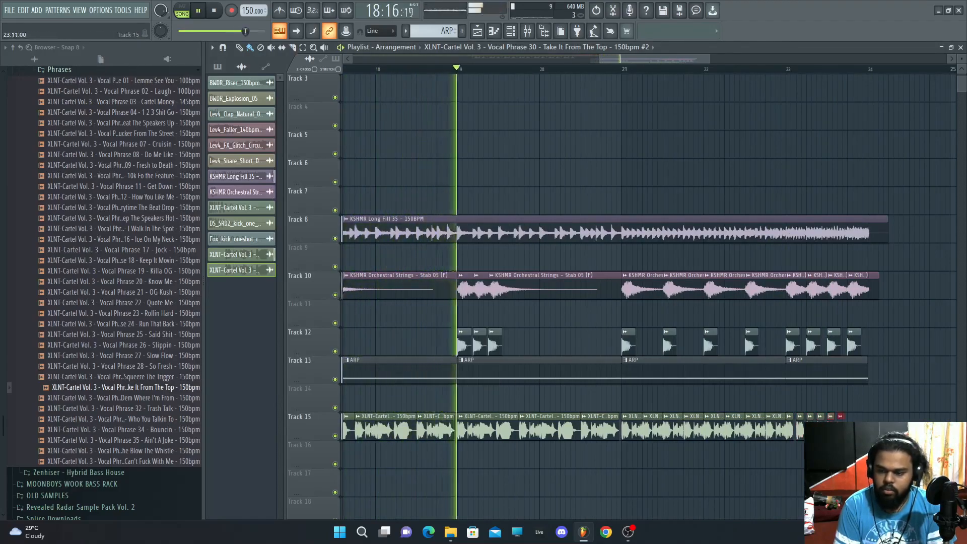
key("ctrl+b")
key("ctrl+b")
key("ctrl+b")
Step: Raise the last vocal phrase copy's pitch and create a channel pitch automation clip for it
double_click(846, 431)
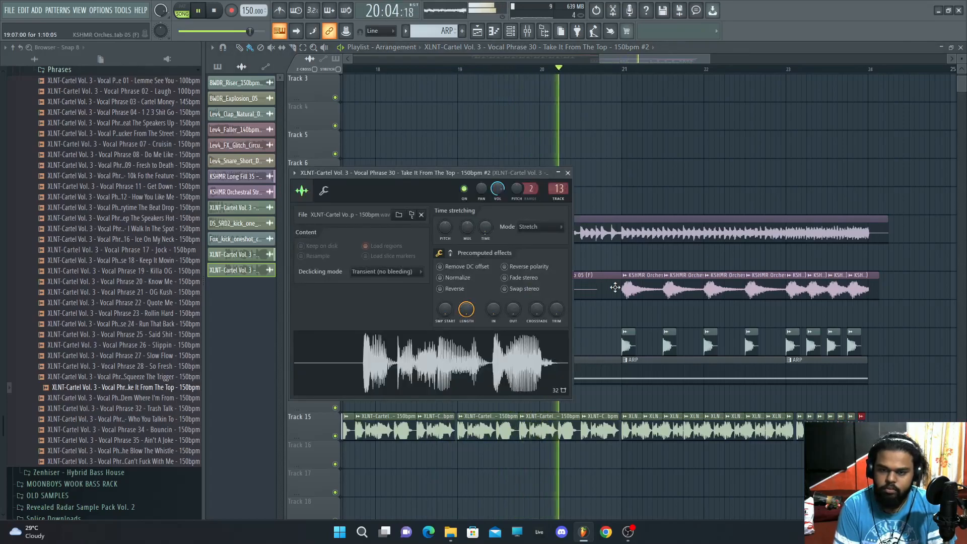
left_click(547, 231)
left_click(530, 255)
left_click_drag(530, 189, 516, 166)
key("space")
right_click(517, 193)
left_click(522, 200)
right_click(520, 194)
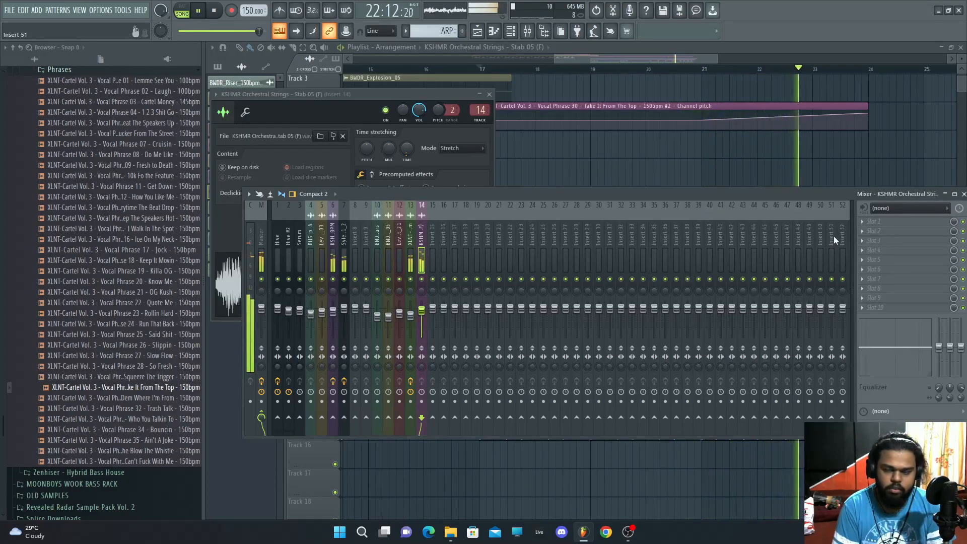
Step: Insert Fruity parametric EQ 2 on the strings' mixer track and load the JZ SUB BASS preset into a new Serum
left_click(879, 221)
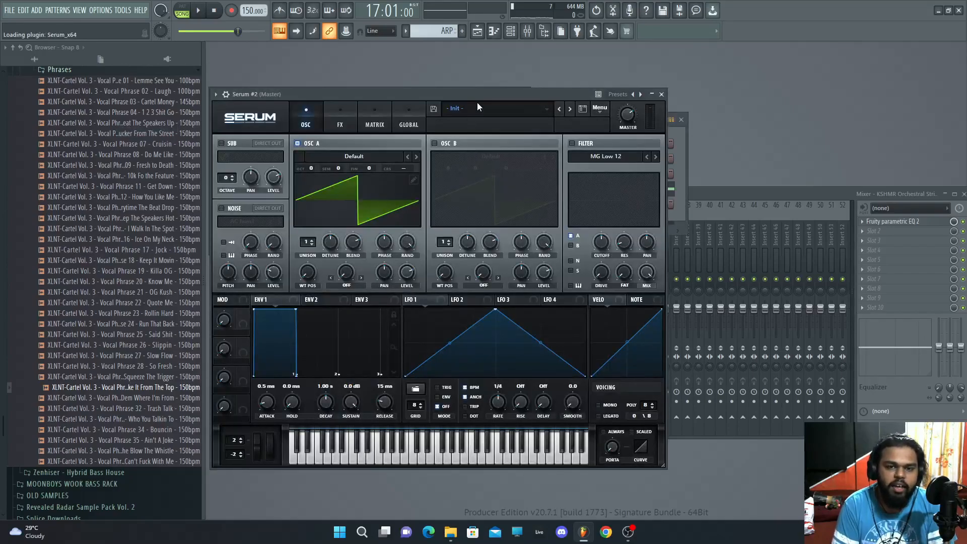
left_click(477, 103)
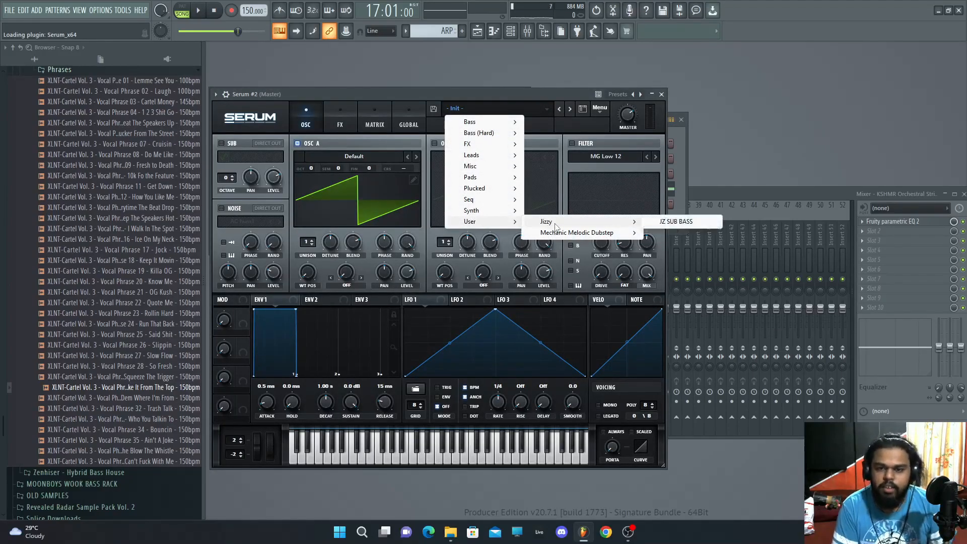
left_click(668, 225)
left_click_drag(440, 92, 455, 90)
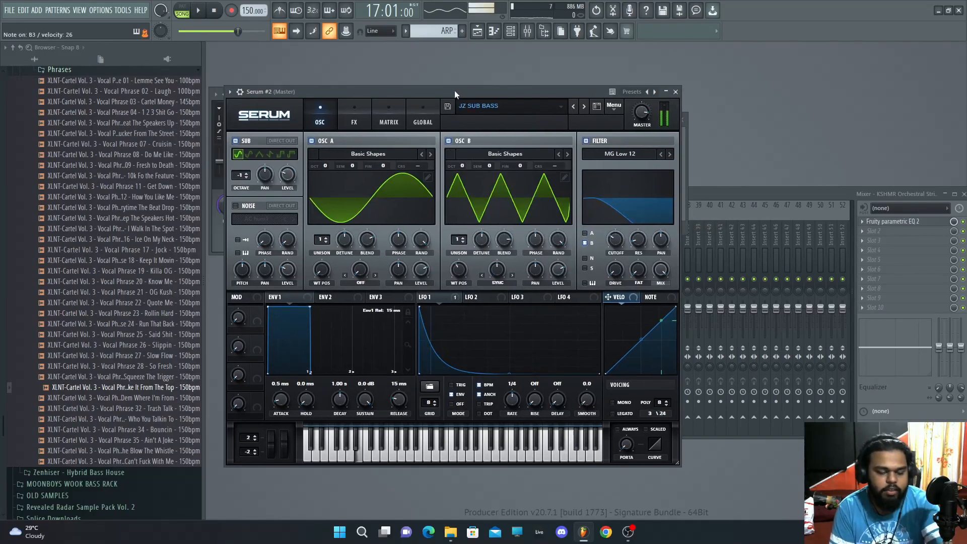
left_click(676, 93)
Step: Create Pattern 6 and write three D#2 sub bass notes for Serum #2 in the piano roll
key("F4")
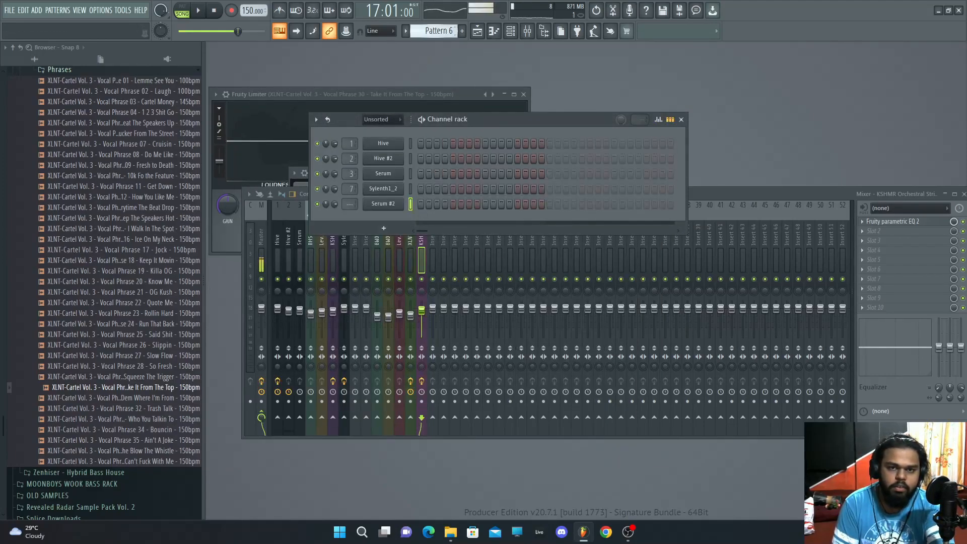
right_click(406, 201)
left_click(421, 202)
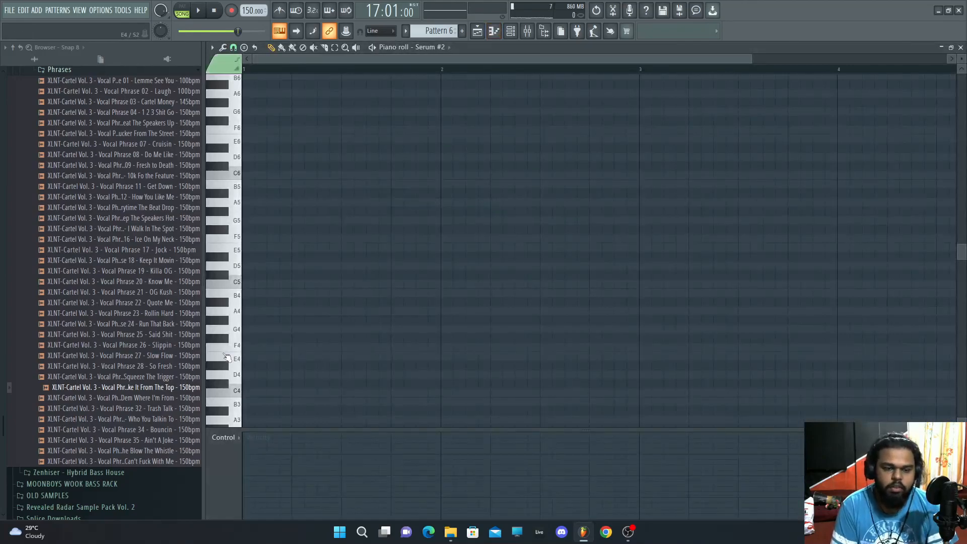
scroll(227, 327, "down", 5)
left_click(246, 282)
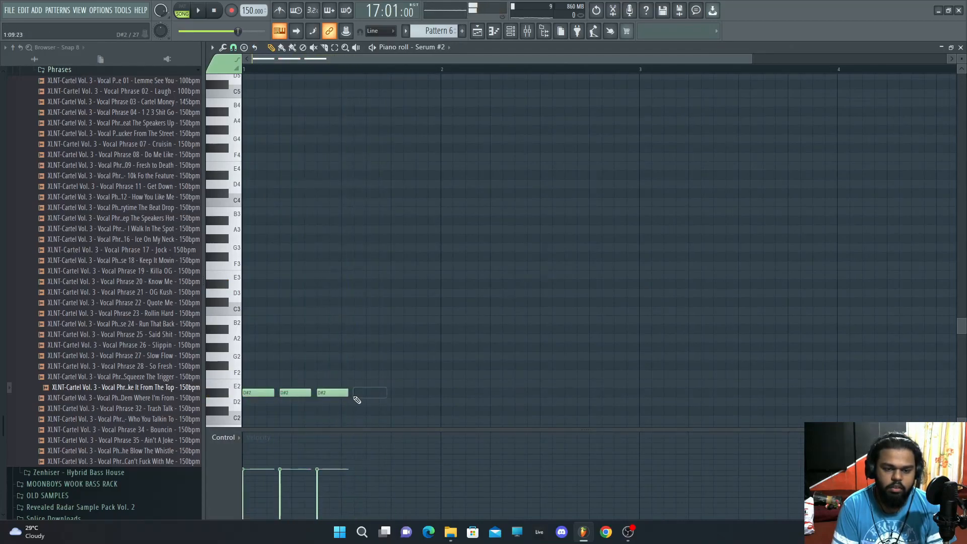
key("space")
left_click_drag(347, 395, 392, 398)
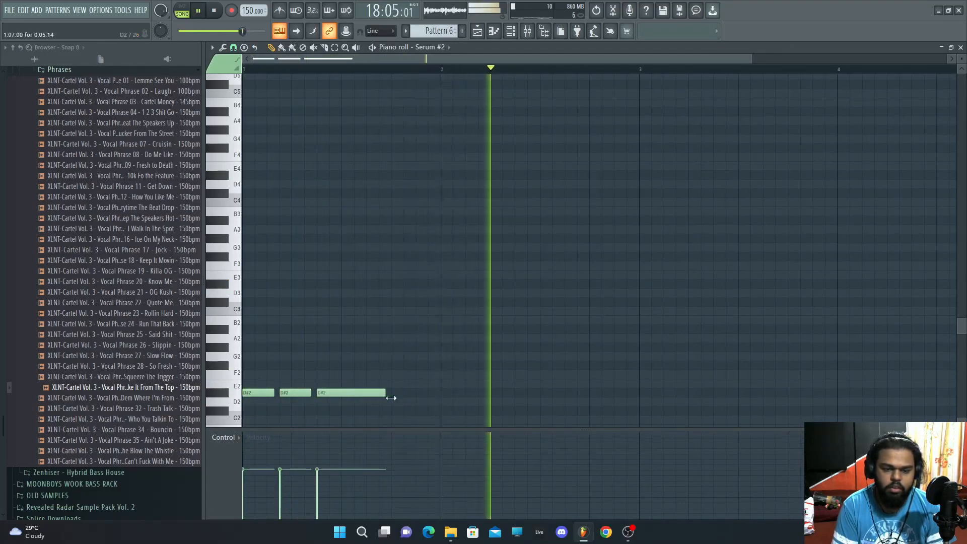
Step: Place Pattern 6 on track 17 at bars 17, 19 and 21
key("F5")
left_click_drag(563, 403, 609, 401)
left_click(715, 400)
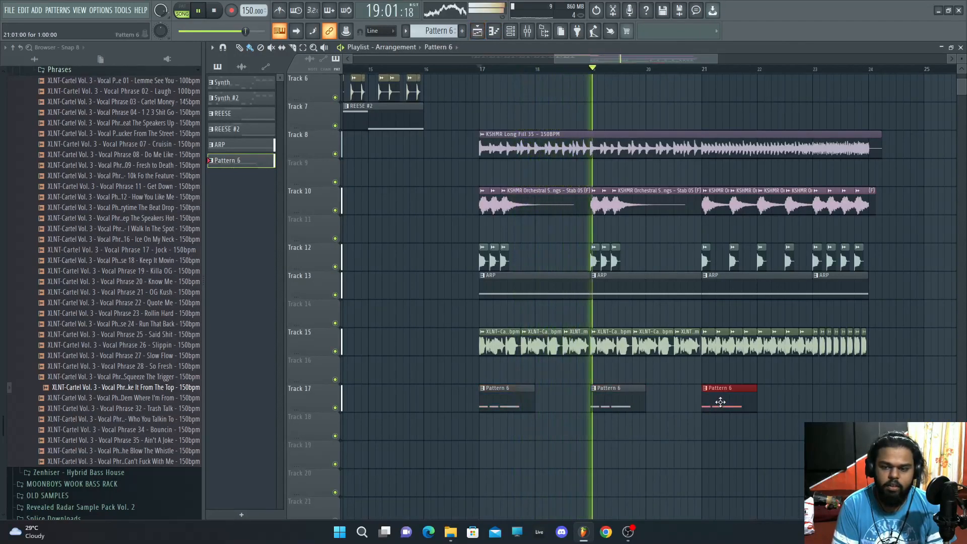
Step: Make the clip at bar 21 a unique Pattern 7 holding a single short D#2 note
left_click(704, 388)
left_click(725, 454)
double_click(729, 412)
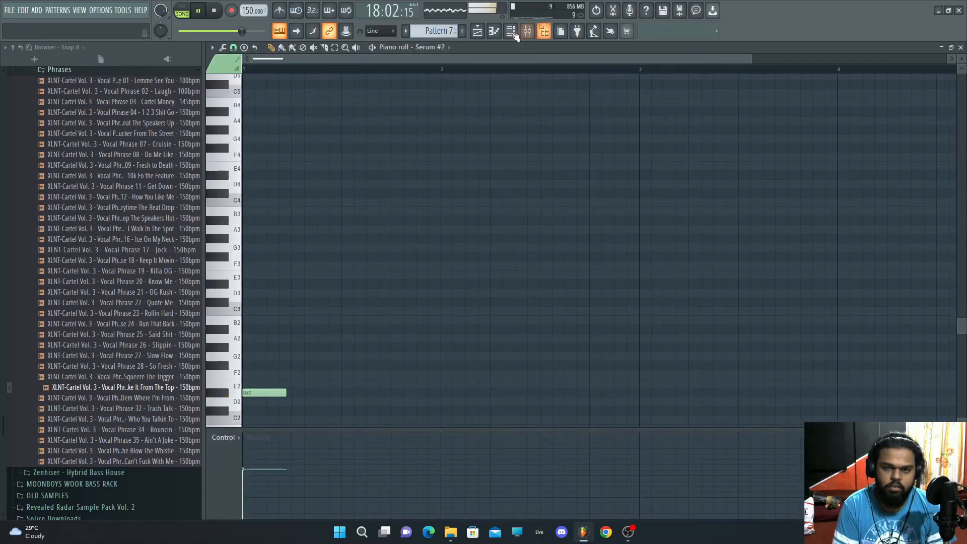
left_click(478, 33)
Step: Place repeated Pattern 7 clips along track 17 from bar 21 to about bar 24
left_click_drag(754, 402, 719, 408)
left_click(731, 403)
left_click_drag(784, 399, 751, 400)
left_click(759, 403)
left_click(787, 403)
left_click(816, 406)
left_click(834, 405)
left_click(849, 406)
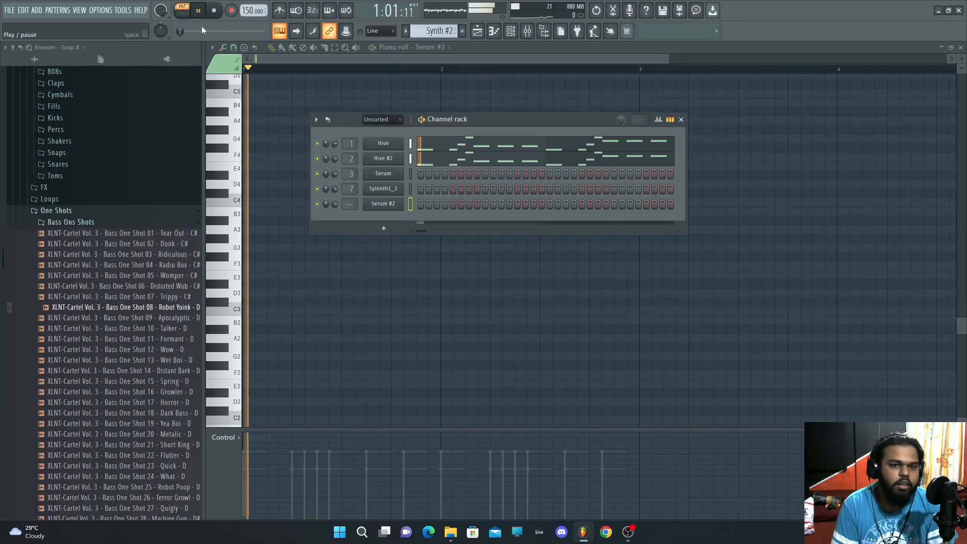
Step: Open the Hive synth behind track 1's Synth pattern to review its settings
key("space")
left_click(477, 32)
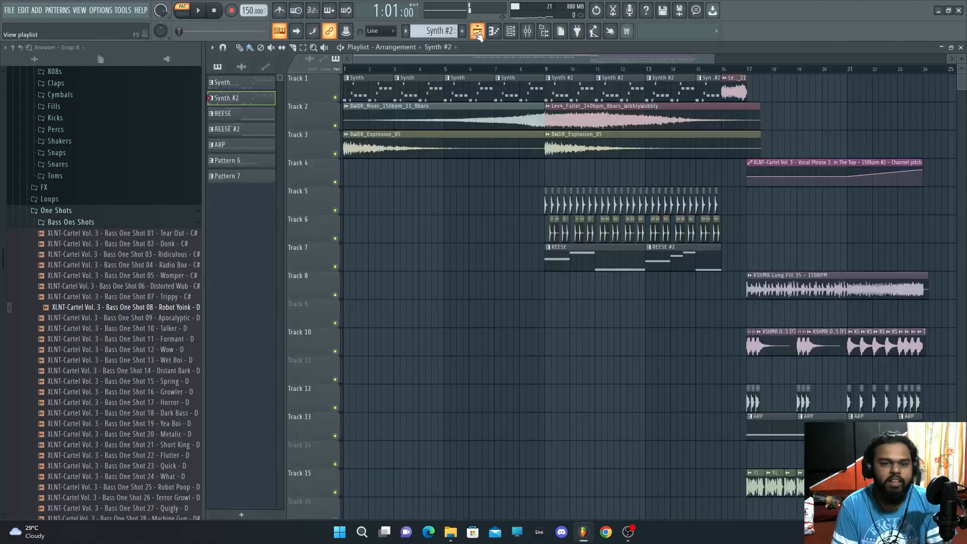
double_click(359, 95)
left_click(961, 48)
left_click(383, 144)
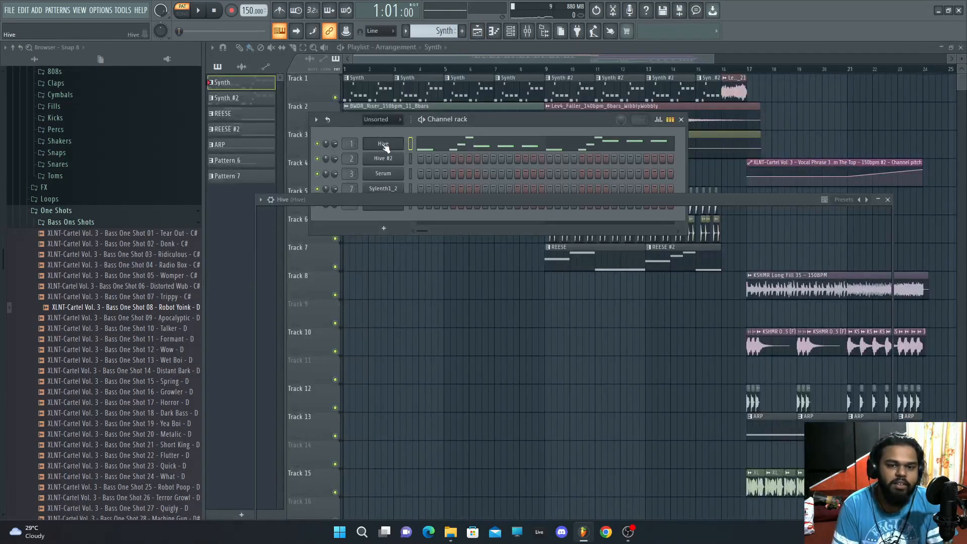
left_click_drag(438, 201, 408, 142)
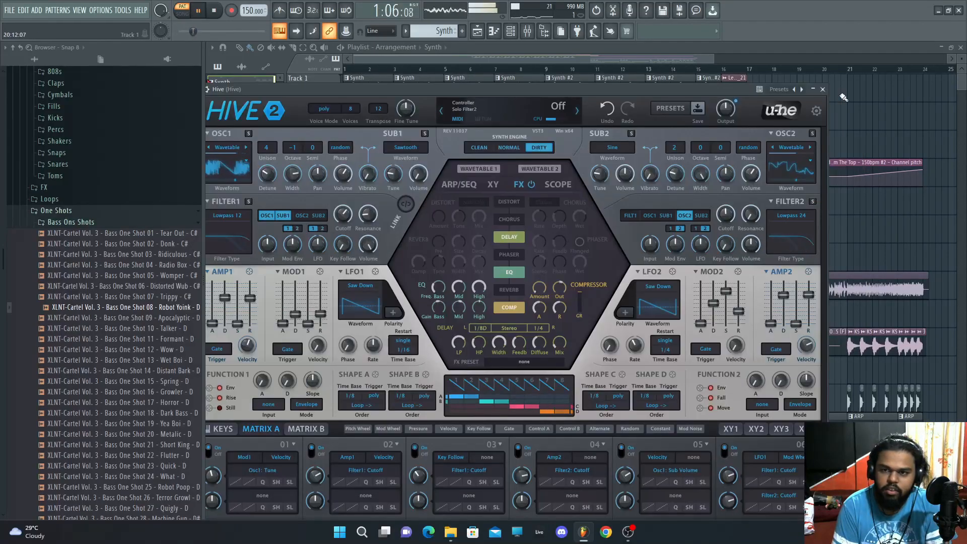
left_click(823, 89)
key("space")
key("F6")
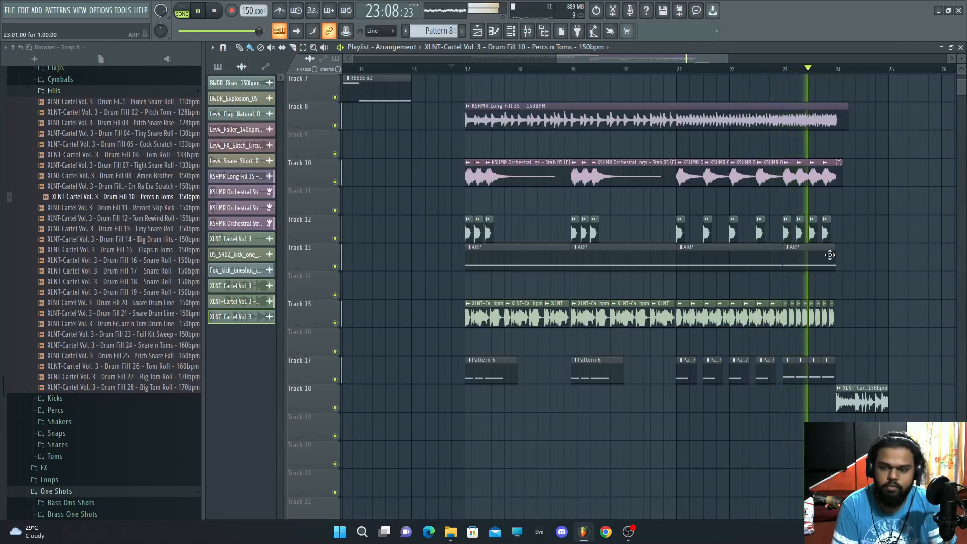
Step: Place the DNF_snare_classic_dubstep_clap_layer01 snare on track 21 at four offbeat spots after bar 25
key("space")
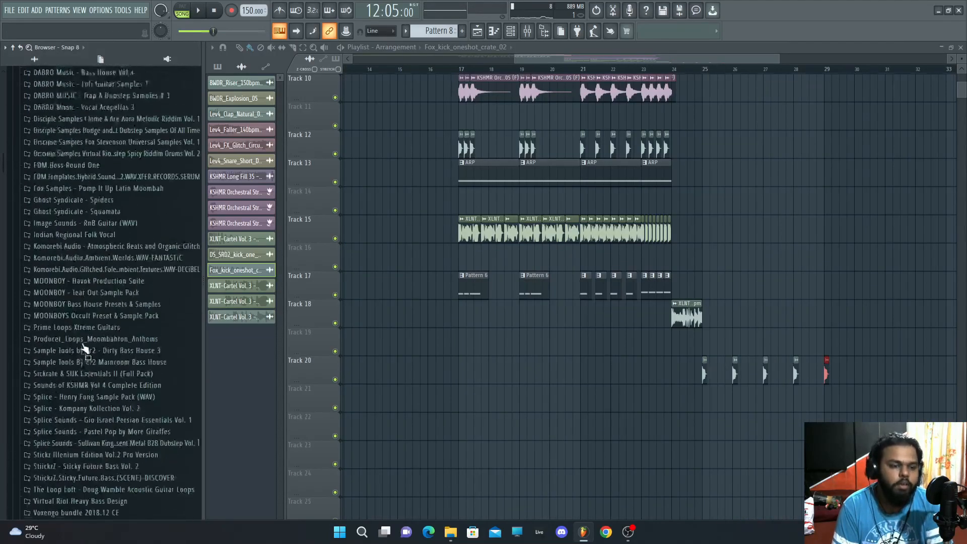
scroll(81, 385, "up", 3)
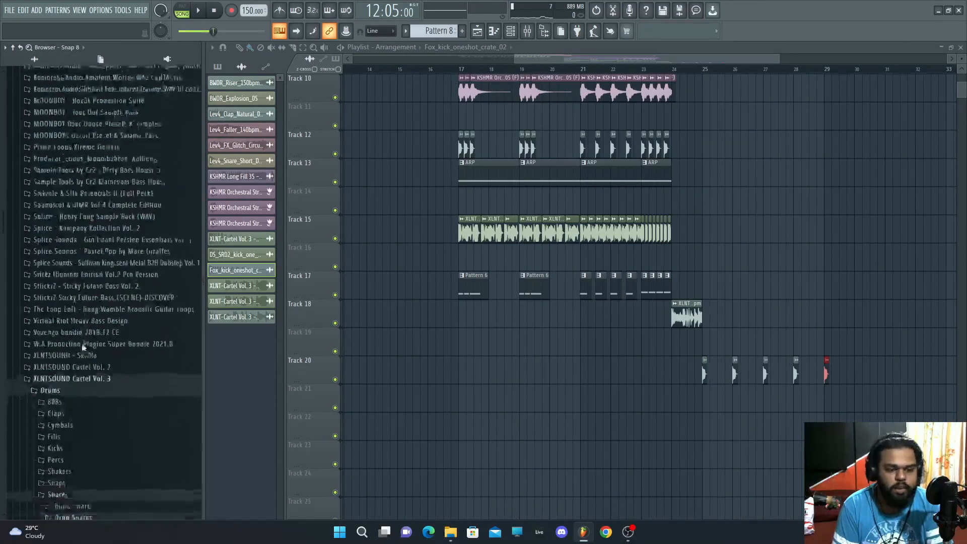
left_click(81, 386)
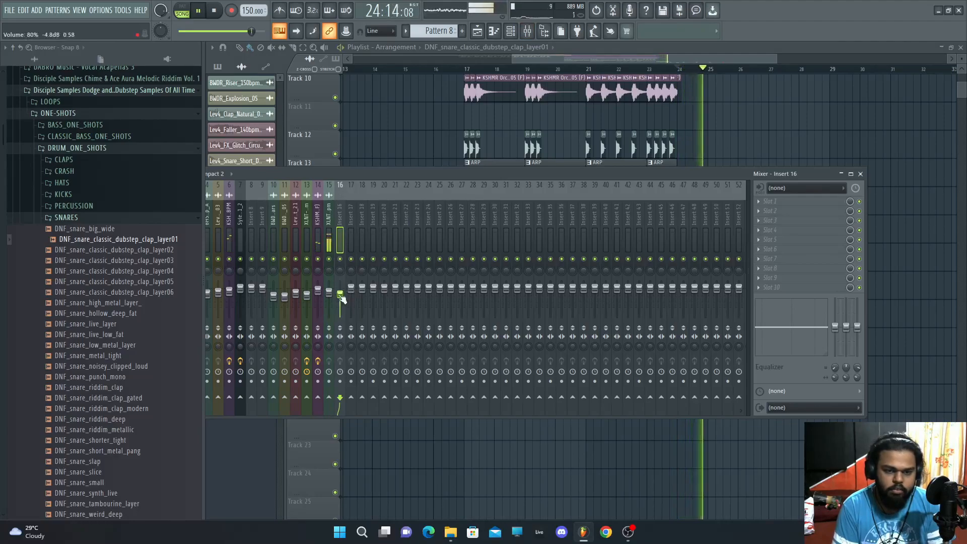
left_click_drag(342, 299, 342, 297)
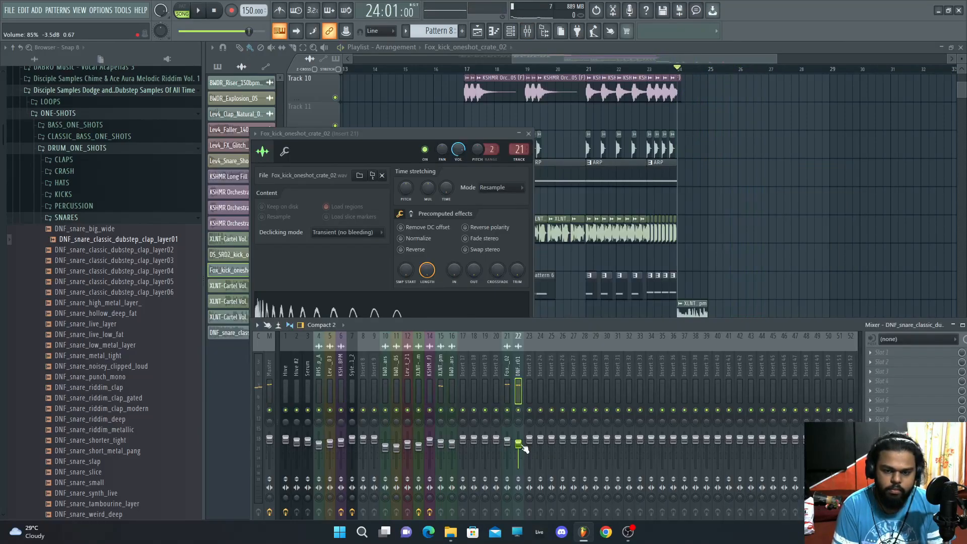
key("F9")
left_click(726, 402)
left_click(756, 404)
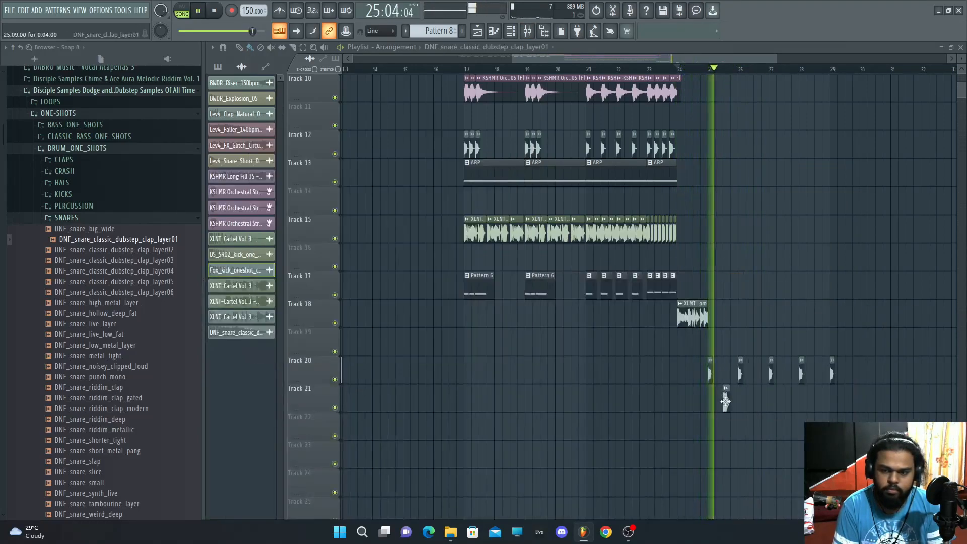
left_click(786, 406)
left_click(816, 408)
Step: Duplicate the kick and snare clips on tracks 20 and 21 across bars 25 to about 32
right_click(832, 375)
mouse_move(831, 414)
left_mouse_down("ctrl")
mouse_move(705, 375)
mouse_move(835, 379)
left_mouse_up("ctrl")
double_click(833, 376)
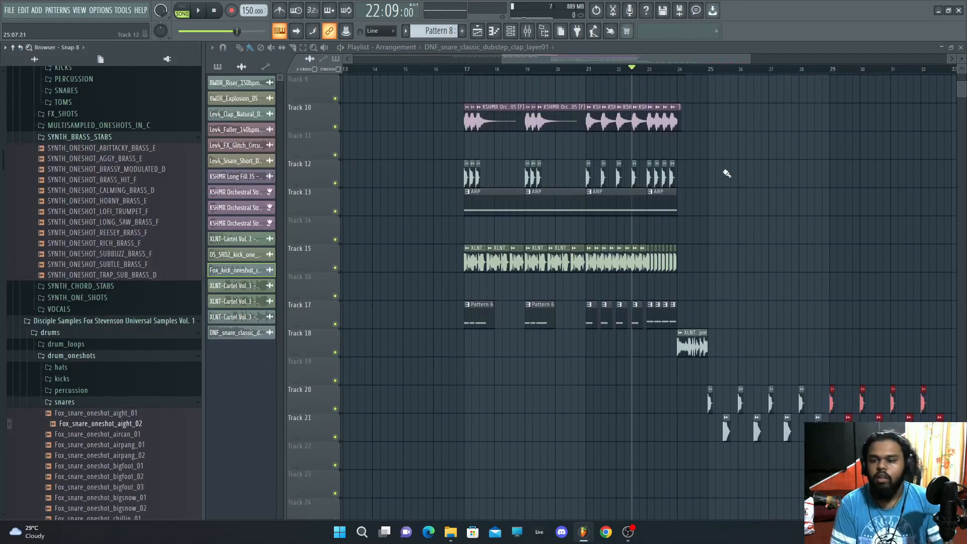
scroll(778, 107, "right", 5)
scroll(816, 145, "down", 4)
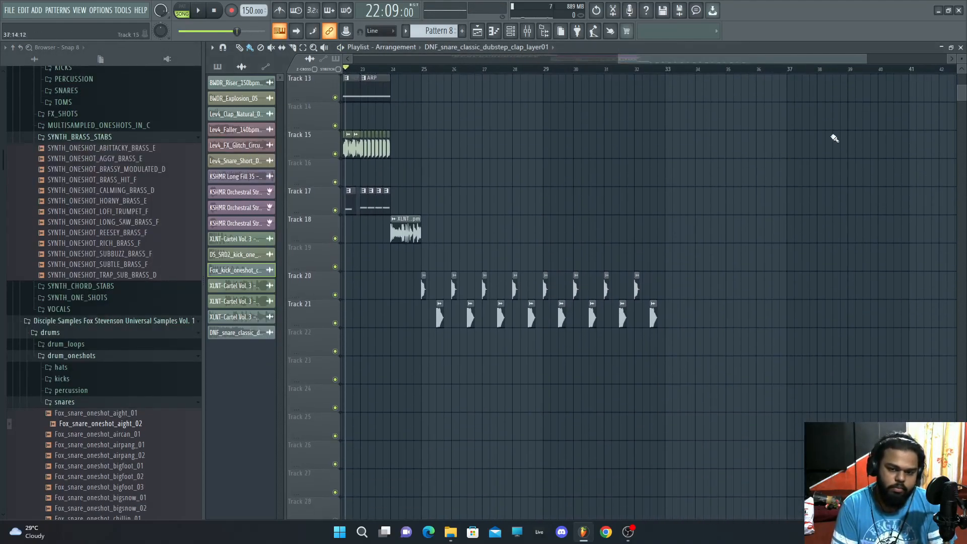
left_click_drag(866, 59, 728, 59)
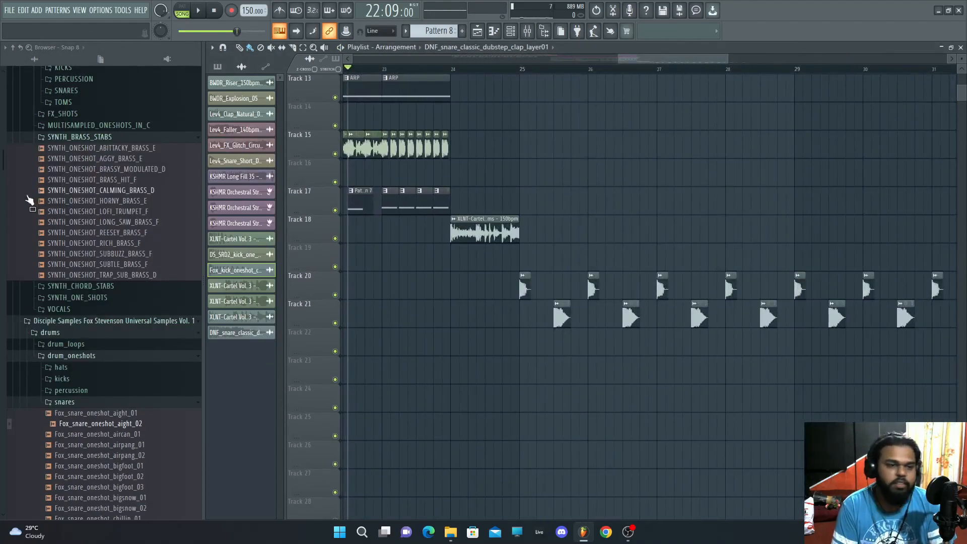
Step: Add a Fruity Limiter after the EQ on the bass one-shot's mixer track and nudge its ceiling
scroll(30, 203, "up", 6)
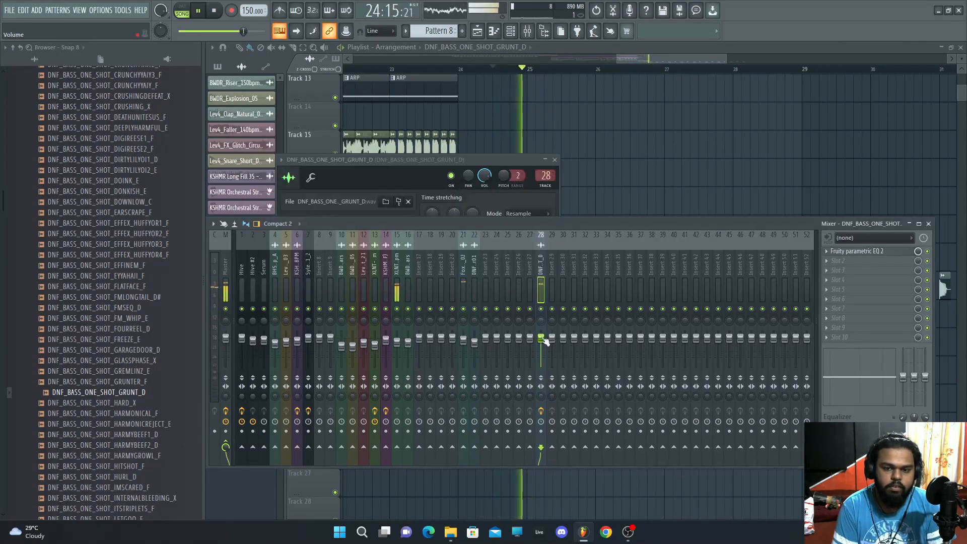
key("space")
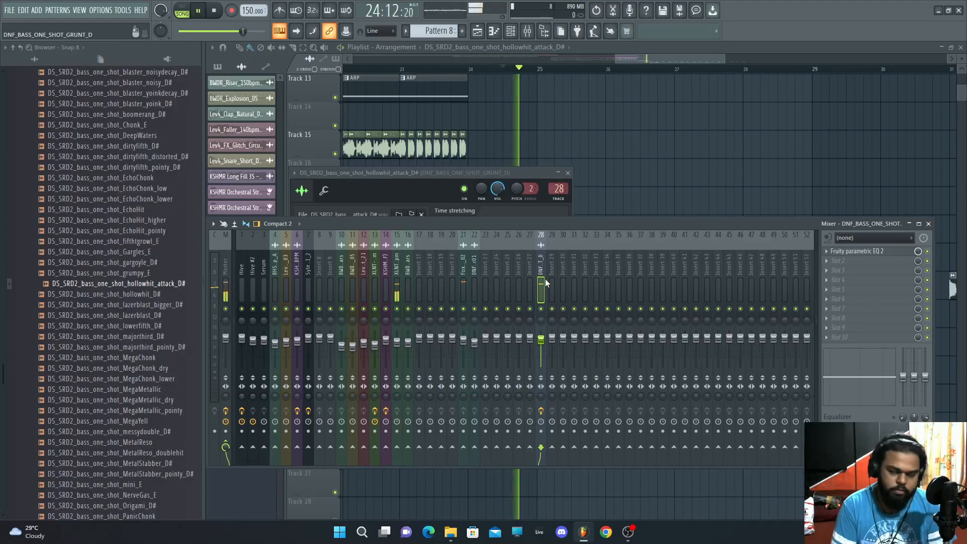
key("space")
left_click(839, 270)
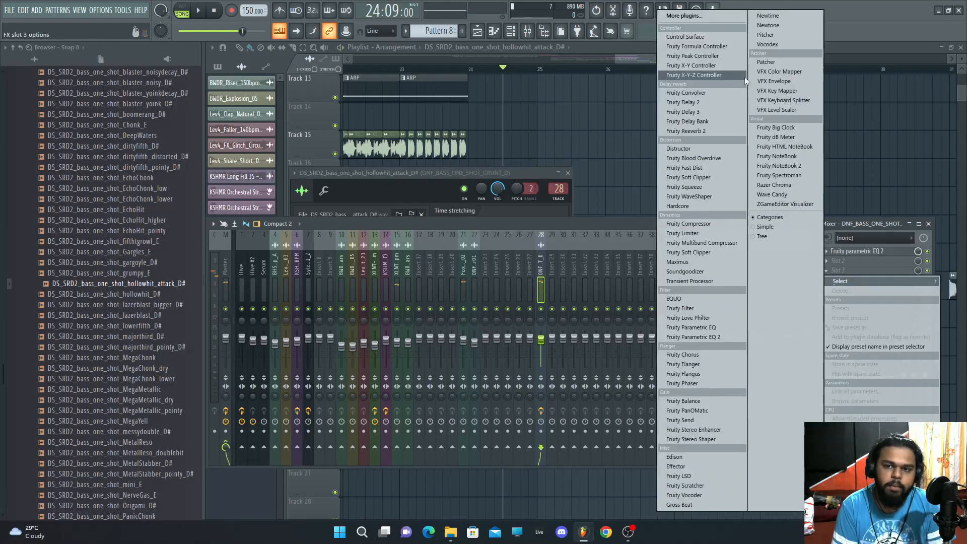
left_click(683, 233)
key("space")
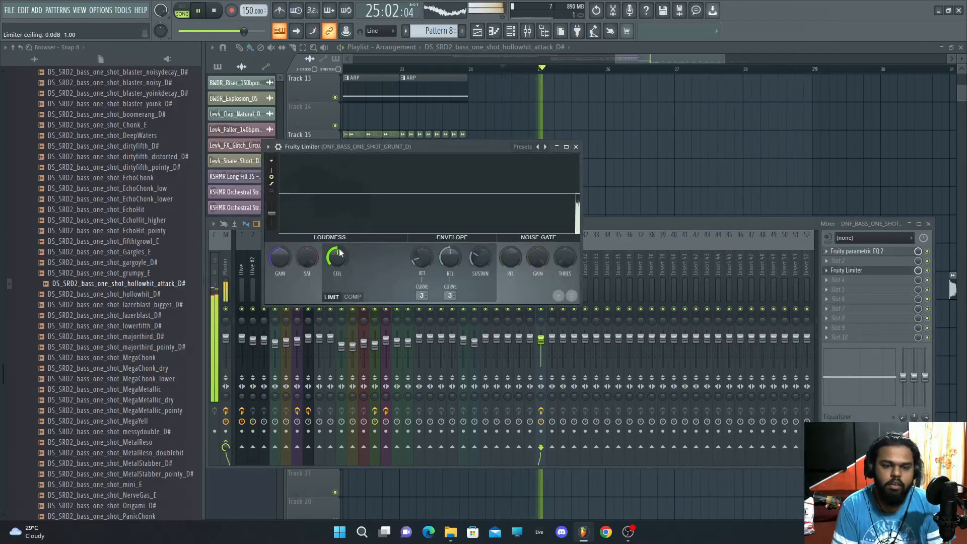
key("space")
key("space")
mouse_move(340, 258)
left_mouse_down()
mouse_move(340, 271)
mouse_move(340, 262)
left_mouse_up()
key("space")
key("space")
left_click(576, 146)
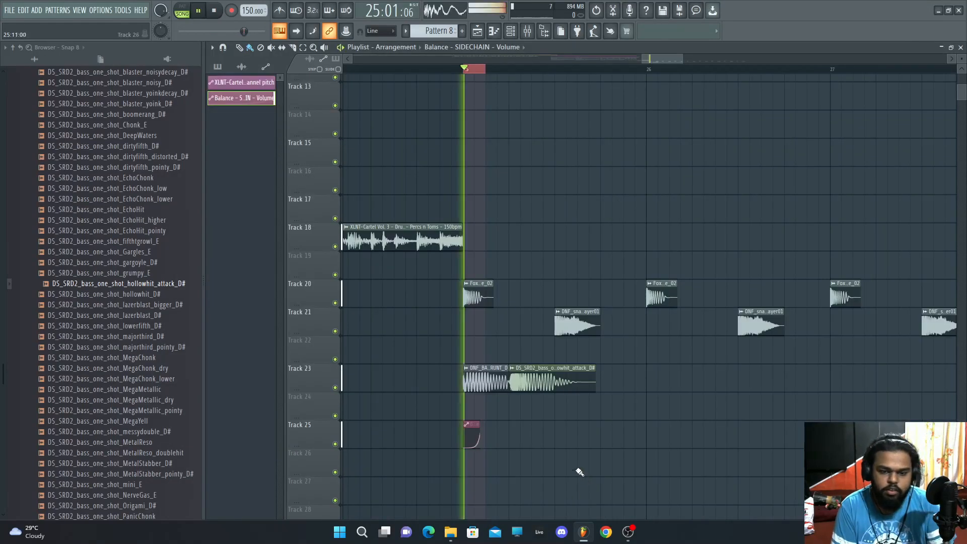
Step: Place SIDECHAIN volume automation clips on track 25 on each kick from bar 25
key("space")
left_click_drag(479, 427, 490, 427)
key("space")
key("space")
key("space")
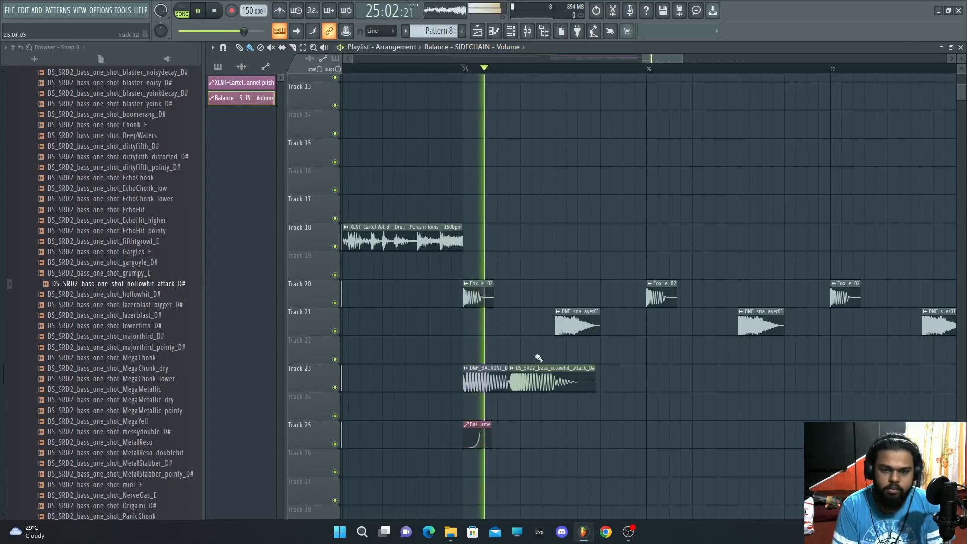
key("space")
key("space")
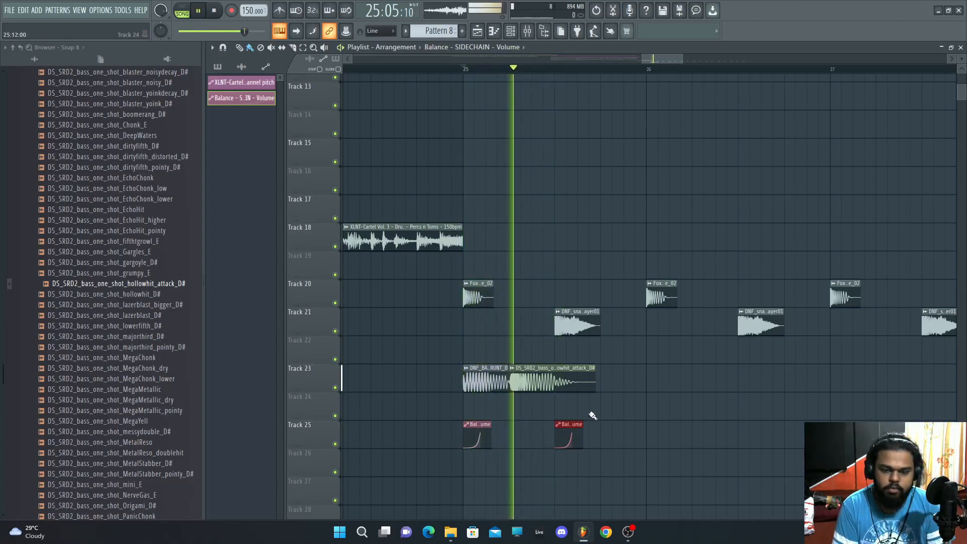
key("space")
key("space")
key("space")
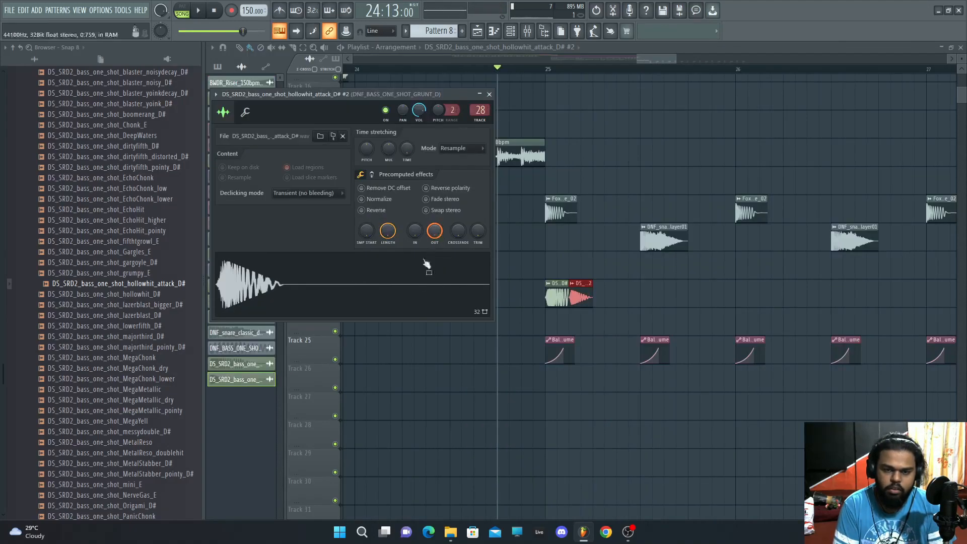
Step: Set the hollowhit attack bass sample's root note to F5 in its channel settings
key("space")
Step: Shorten the second bass one-shot clip on track 23
key("space")
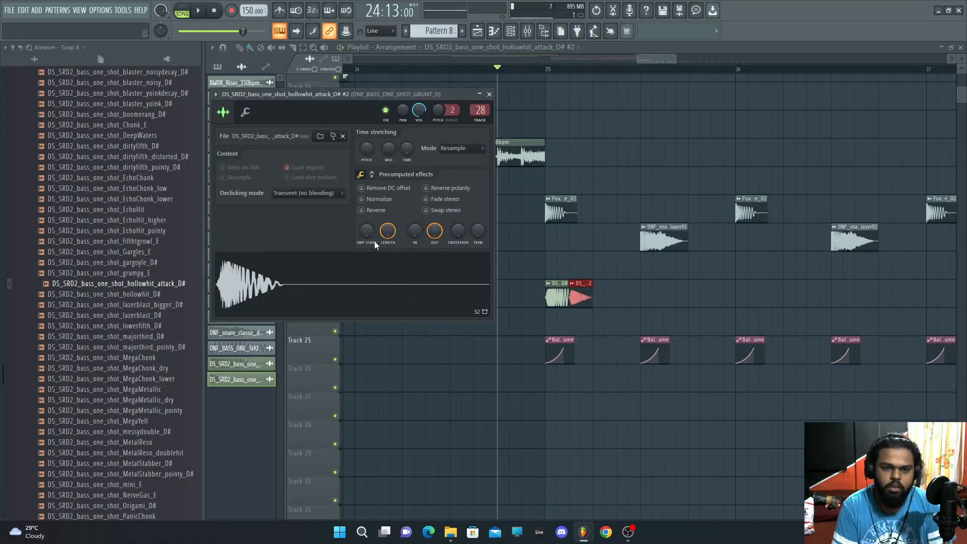
left_click(246, 113)
left_click(373, 305)
key("space")
key("space")
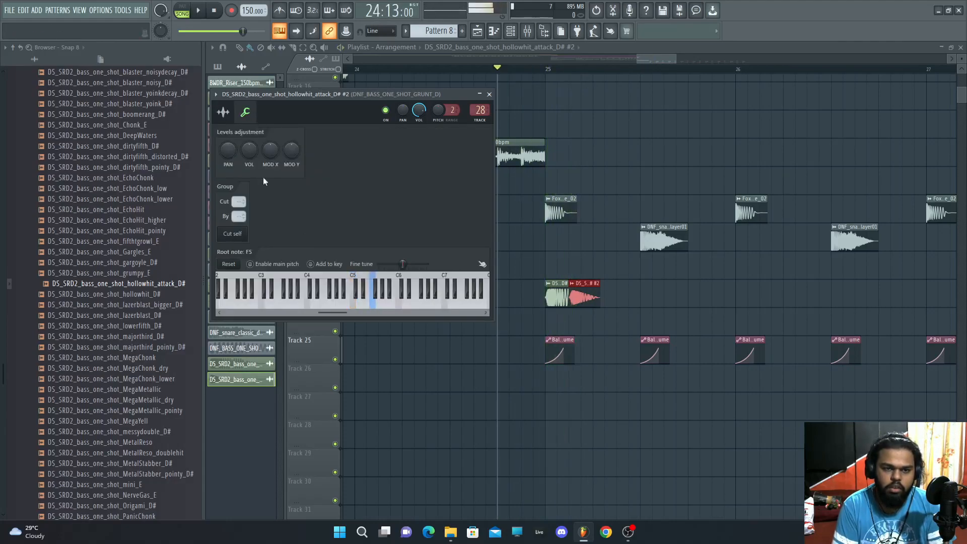
key("space")
Step: Preview bass one-shot samples such as the MegaChonk variants in the browser
key("space")
left_click_drag(599, 288, 590, 288)
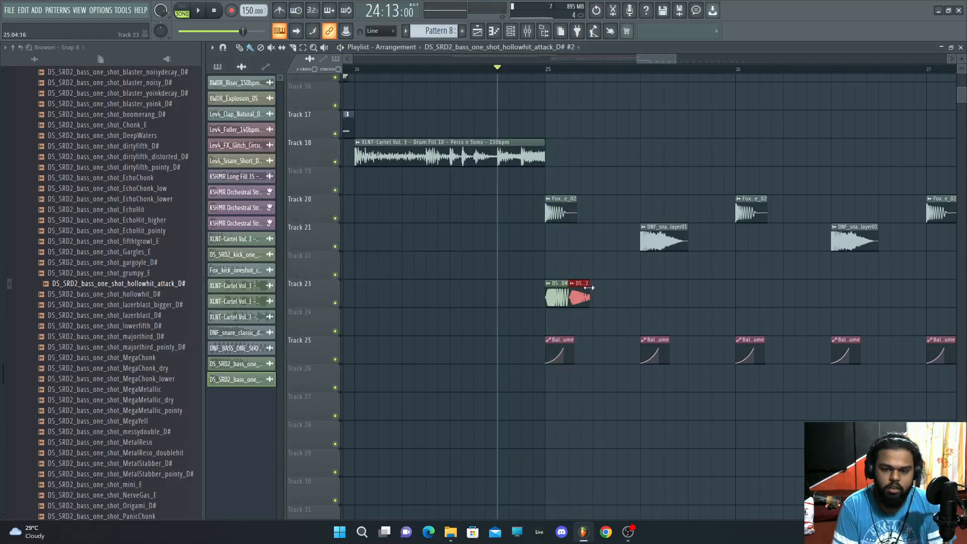
key("space")
left_click(172, 294)
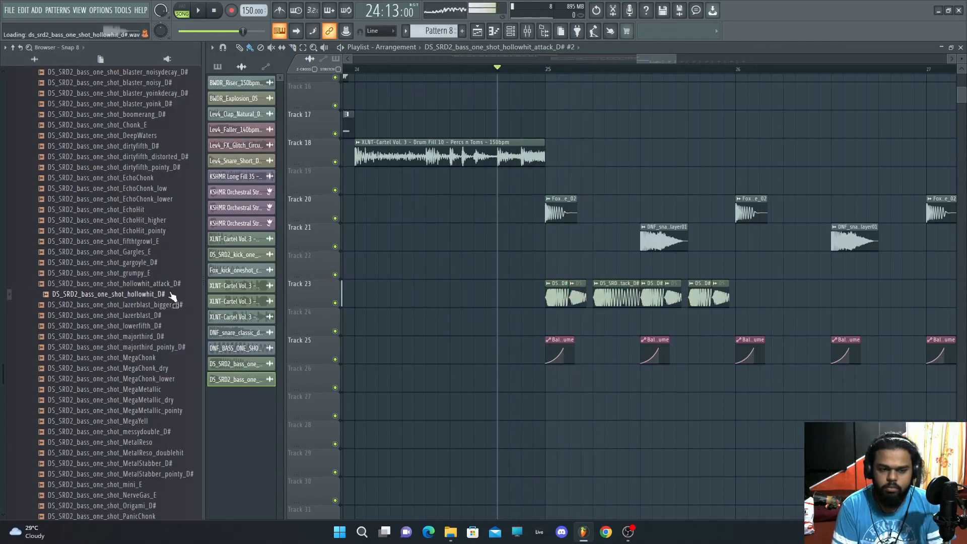
left_click(174, 318)
left_click(169, 356)
left_click(167, 370)
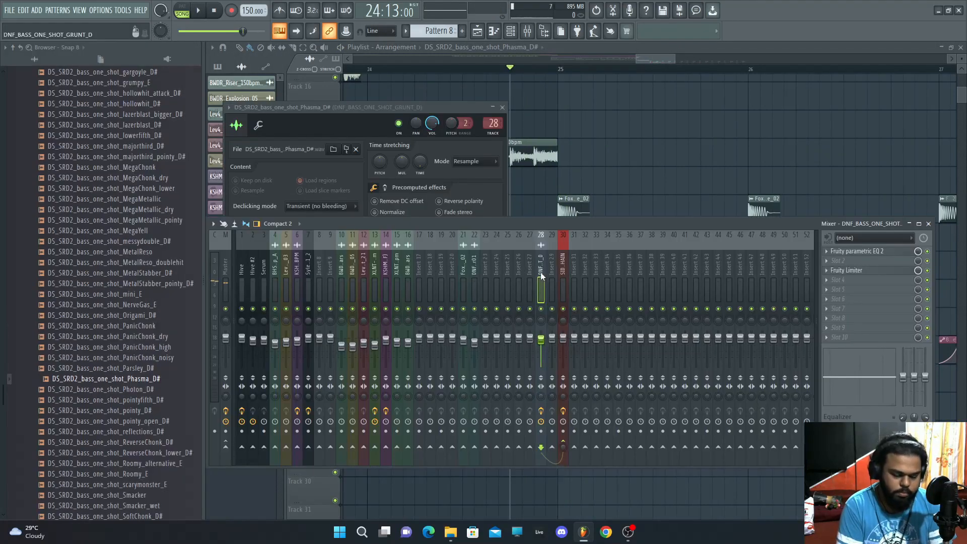
Step: Preview snare one-shot samples from the snares folder in the browser
key("space")
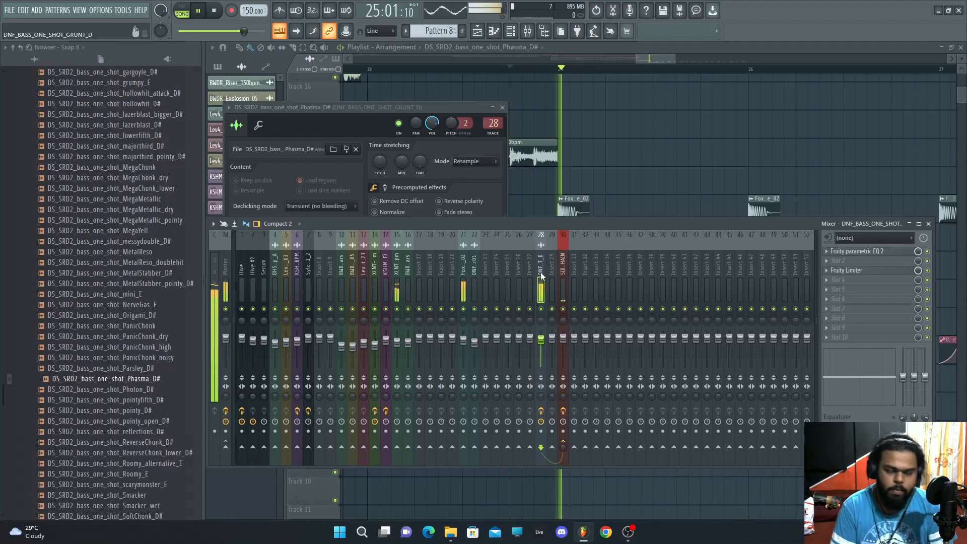
key("space")
left_click(96, 464)
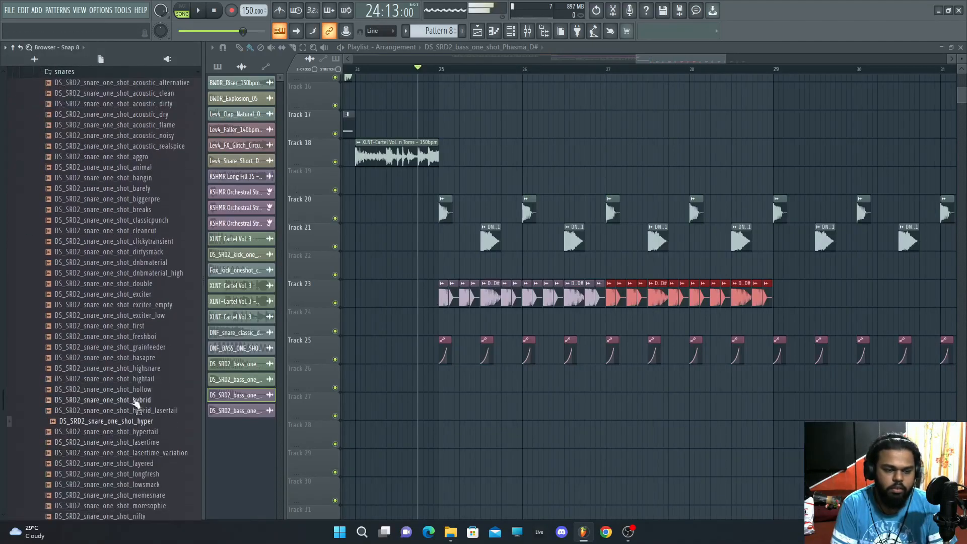
left_click(157, 242)
left_click(159, 144)
left_click(166, 105)
key("space")
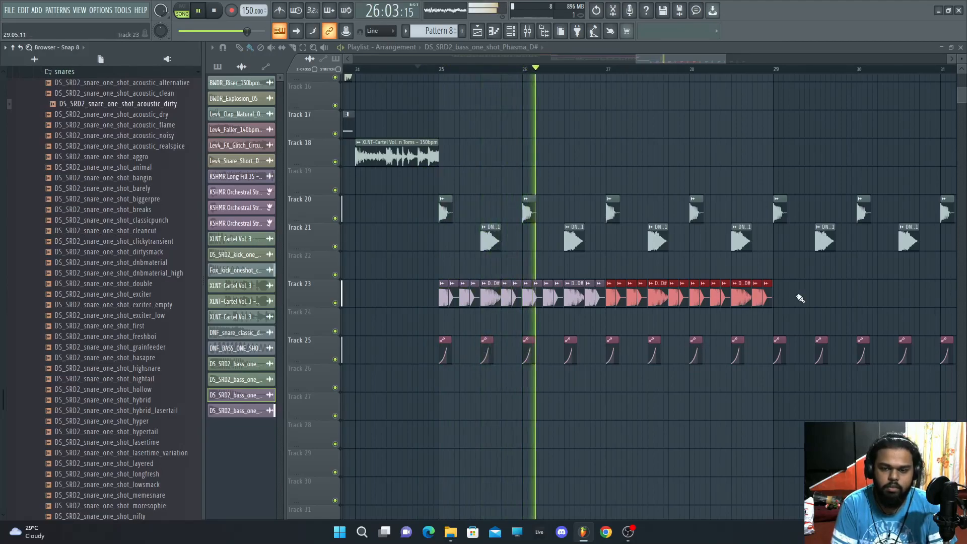
Step: Delete the clap, snare and sidechain clips from bars 26 to 28 on tracks 20, 21 and 25
scroll(97, 331, "up", 5)
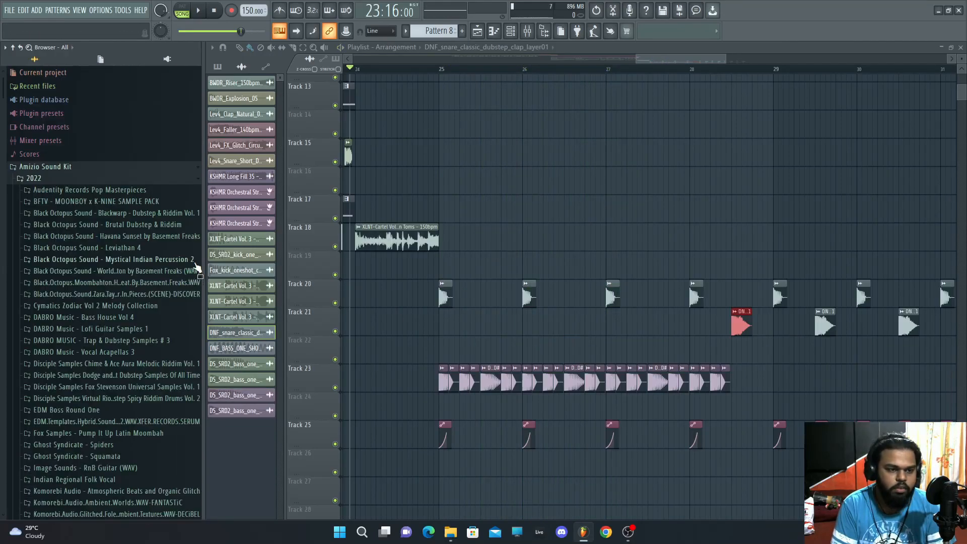
key("space")
scroll(643, 358, "down", 3)
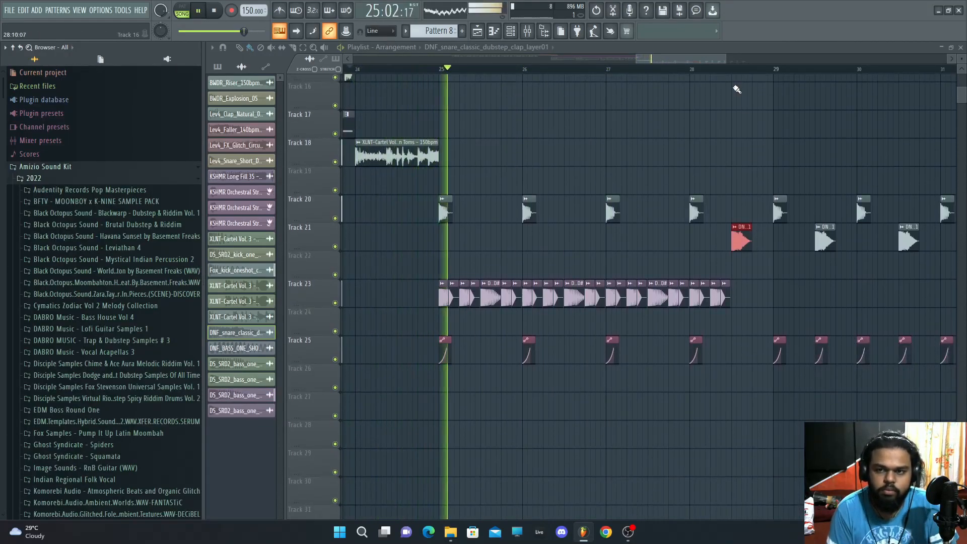
scroll(715, 146, "down", 1, "ctrl")
right_click(507, 214)
key("space")
key("space")
right_click(508, 354)
right_click(583, 354)
right_click(583, 217)
right_click(660, 218)
right_click(656, 355)
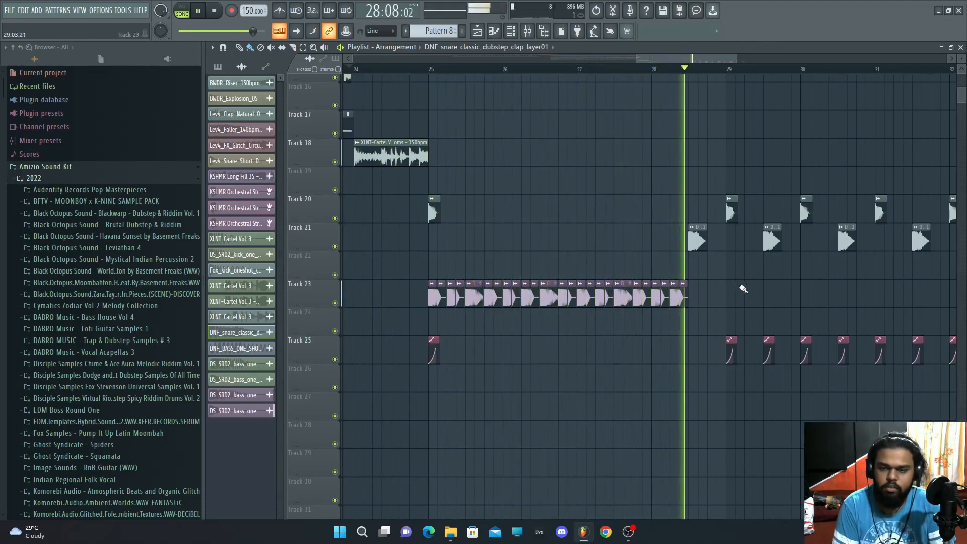
key("space")
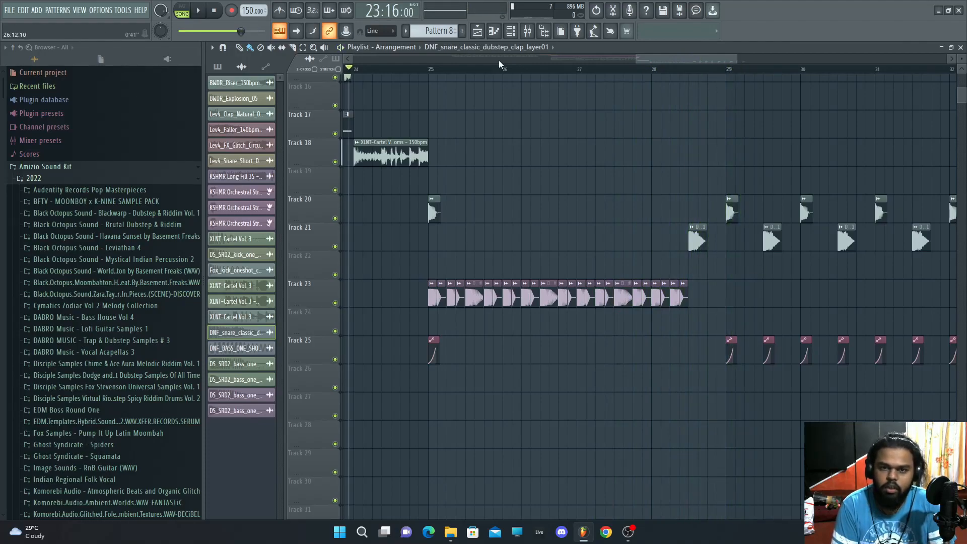
Step: Inspect the LFO settings of the JZ SUB BASS preset in Serum
left_click(962, 47)
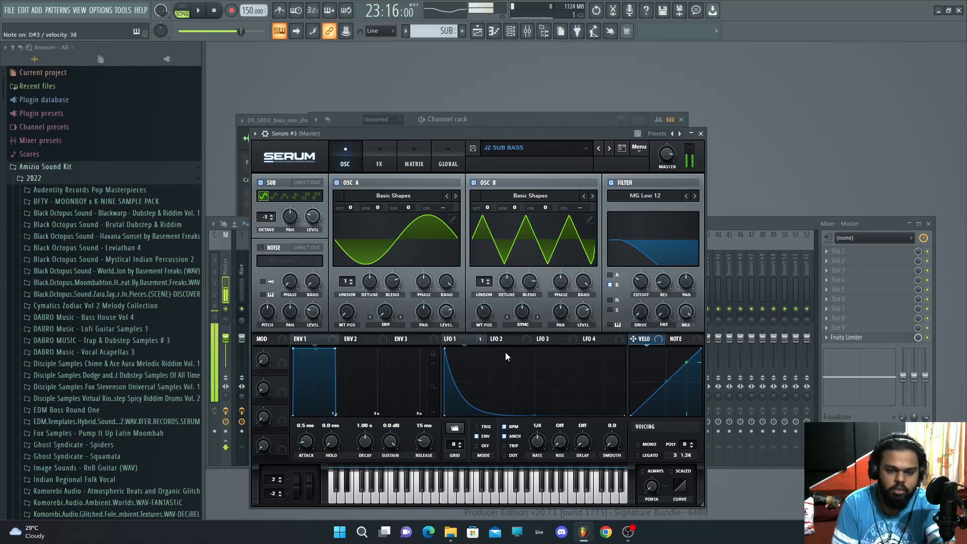
left_click(504, 338)
left_click(476, 341)
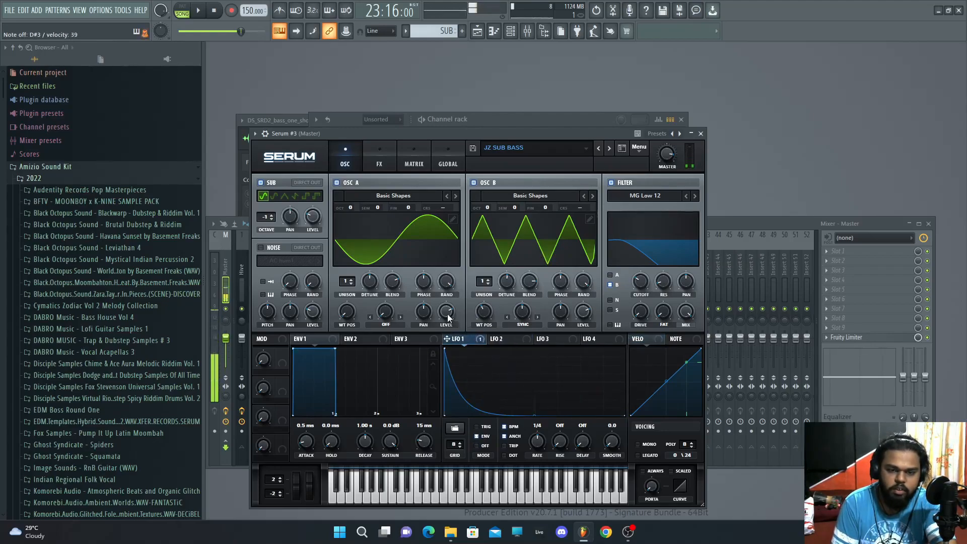
left_click(517, 339)
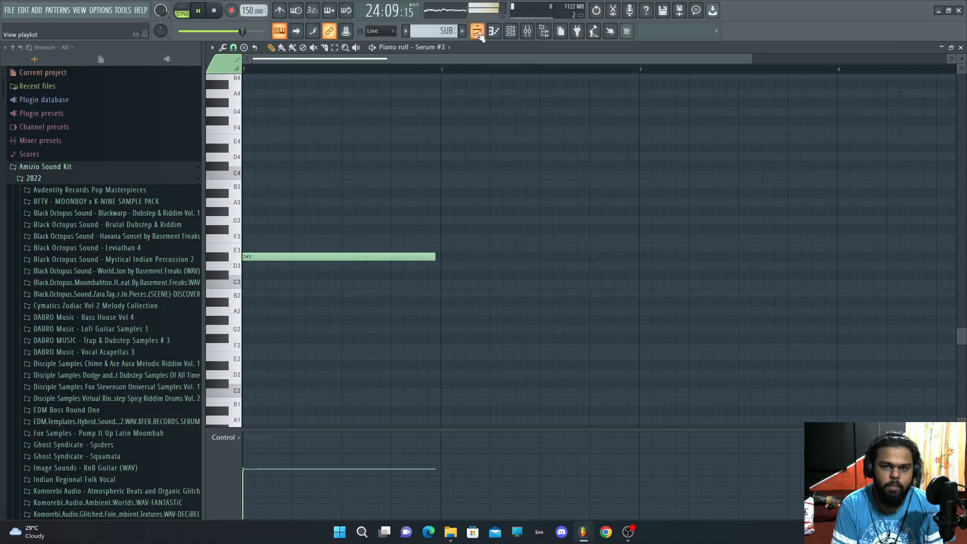
Step: Place the SUB pattern on track 27 at bar 25 and move its note down to D#2
left_click(478, 34)
left_click(441, 381)
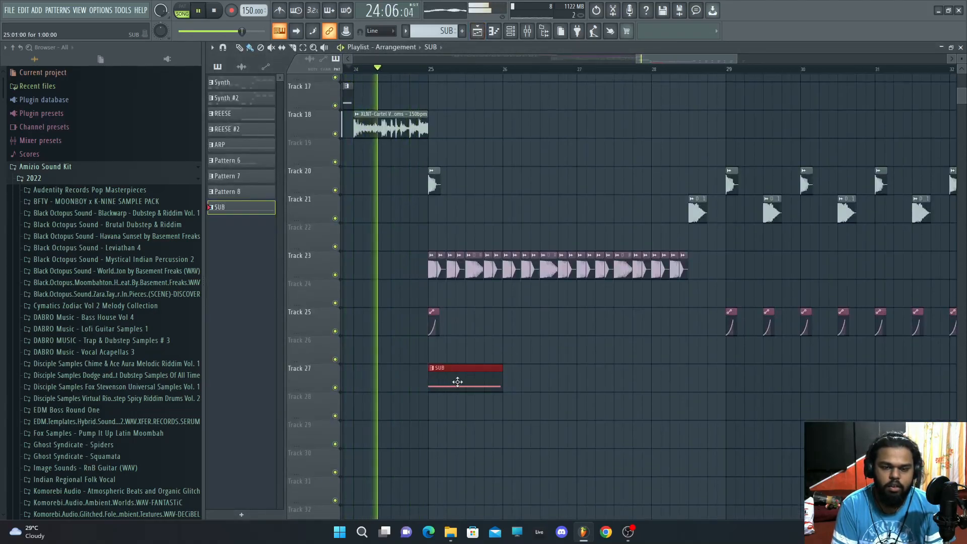
double_click(458, 381)
key("space")
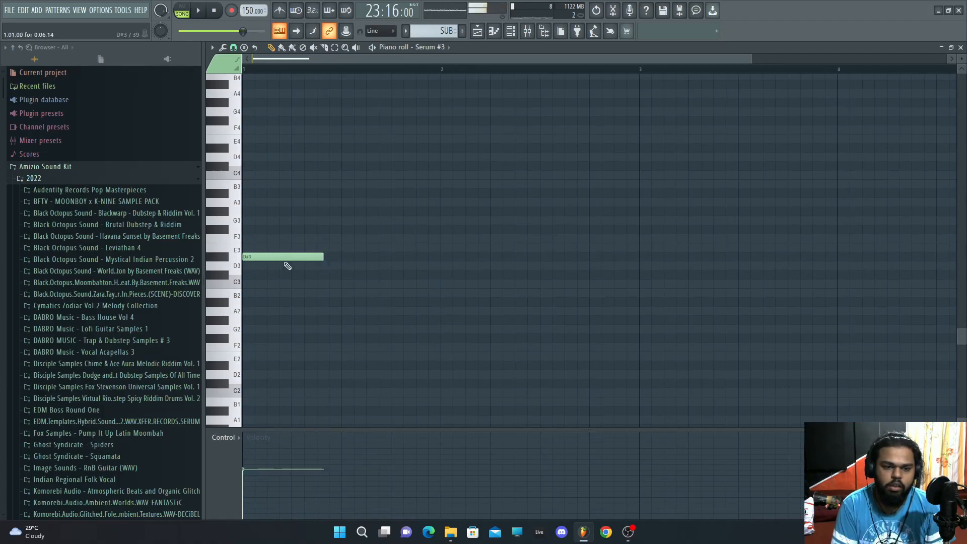
left_click_drag(279, 274, 288, 350)
left_click_drag(268, 252, 267, 357)
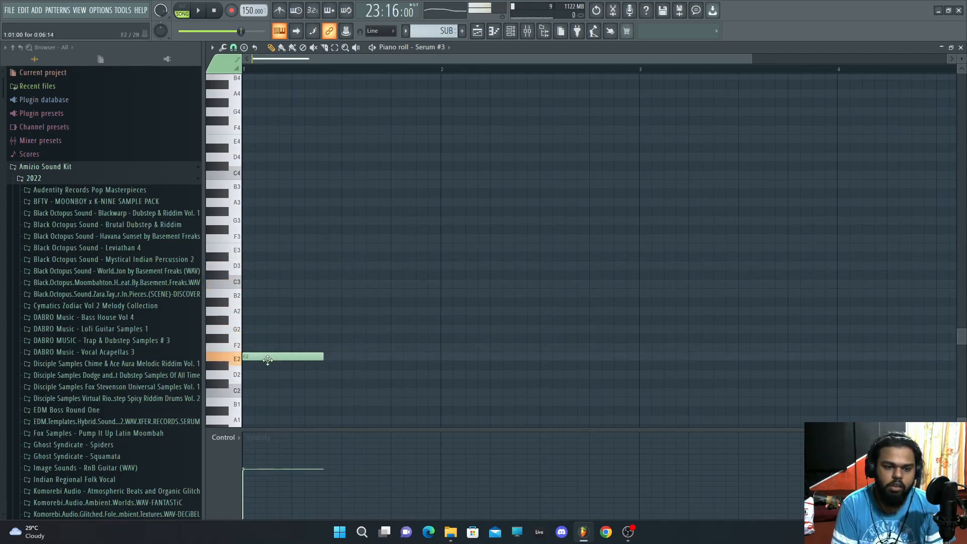
Step: Open OTT on the sub's mixer insert and set depth to 50% and output gain to 7.5 dB
left_click(527, 31)
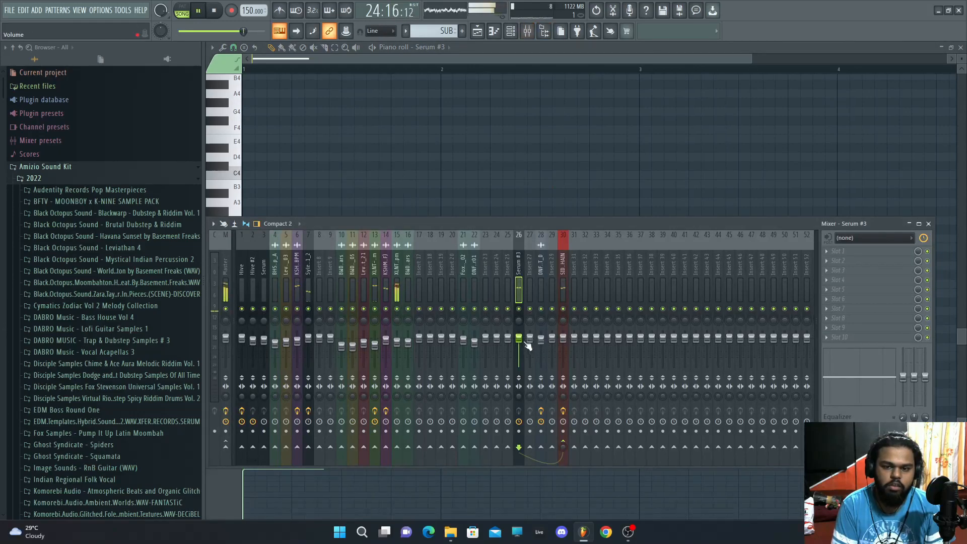
key("space")
left_click(961, 47)
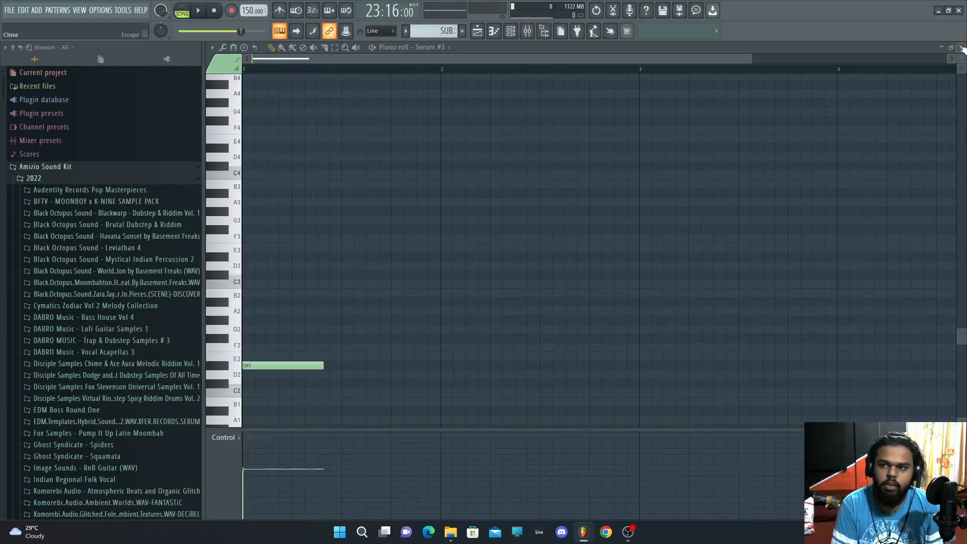
left_click(411, 206)
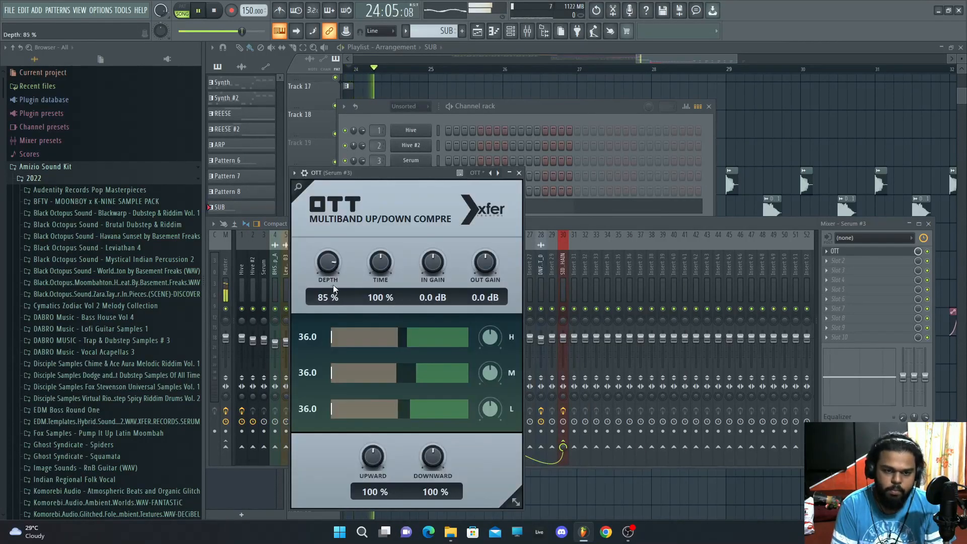
key("space")
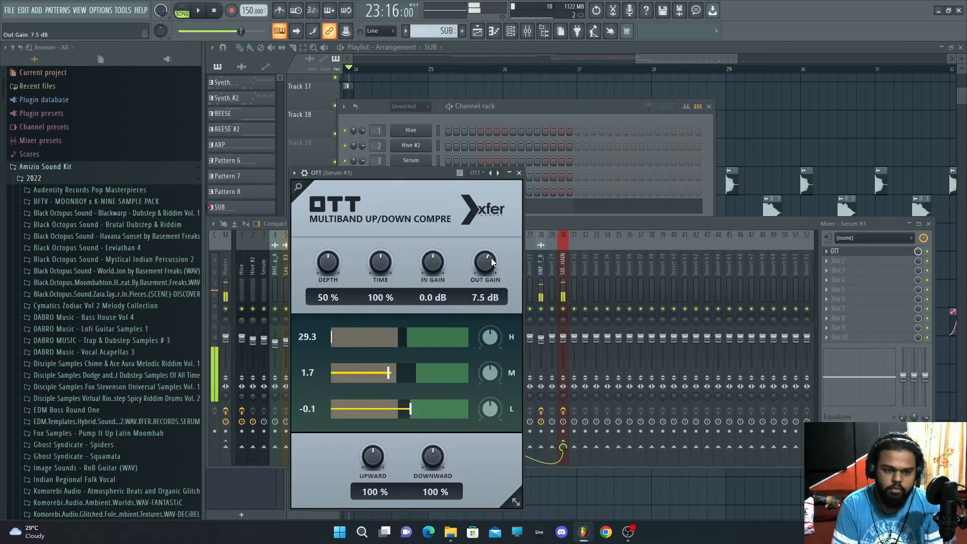
left_click(520, 135)
Step: Clone the Serum #3 sub channel in the channel rack
left_click(478, 205)
key("space")
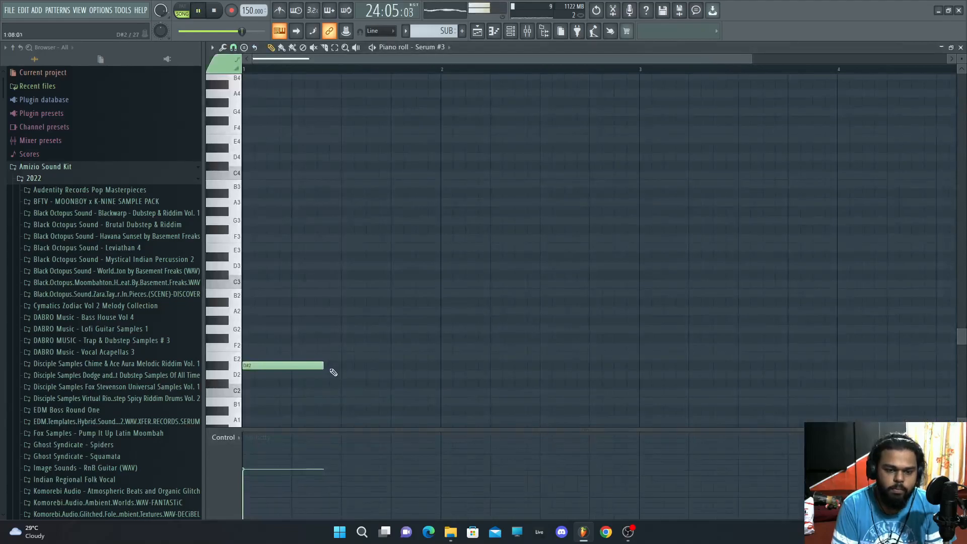
key("space")
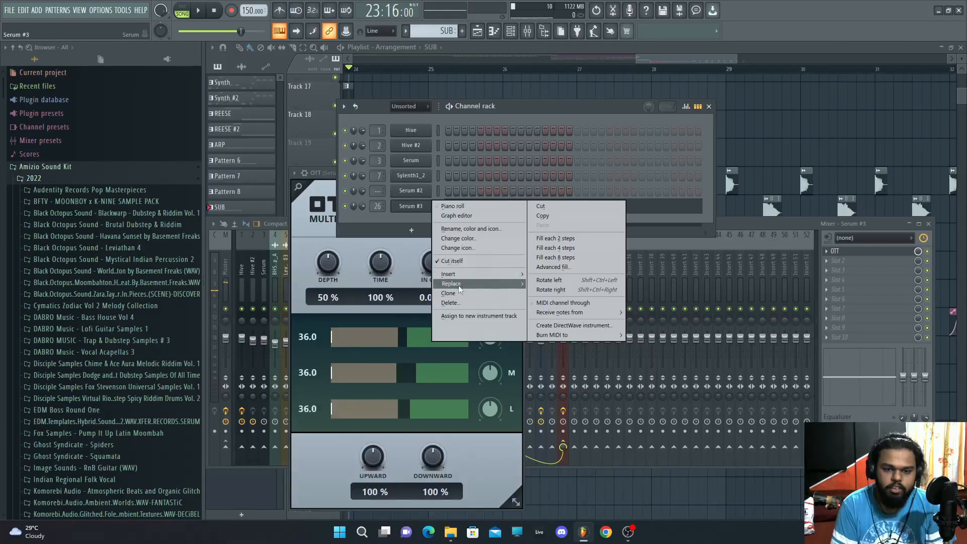
left_click(458, 290)
left_click(550, 129)
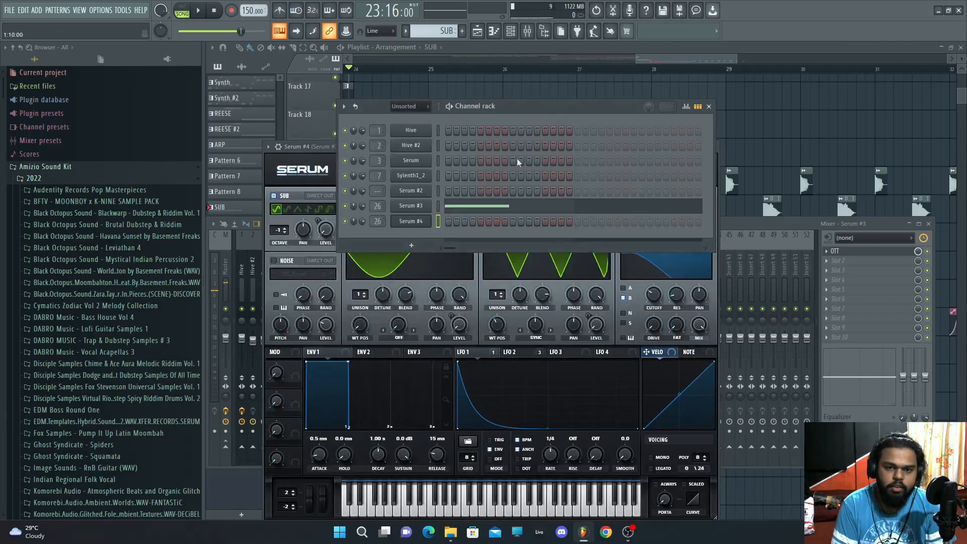
Step: Open the cloned Serum #4 and browse its preset categories
left_click(417, 223)
left_click(417, 224)
left_click(533, 162)
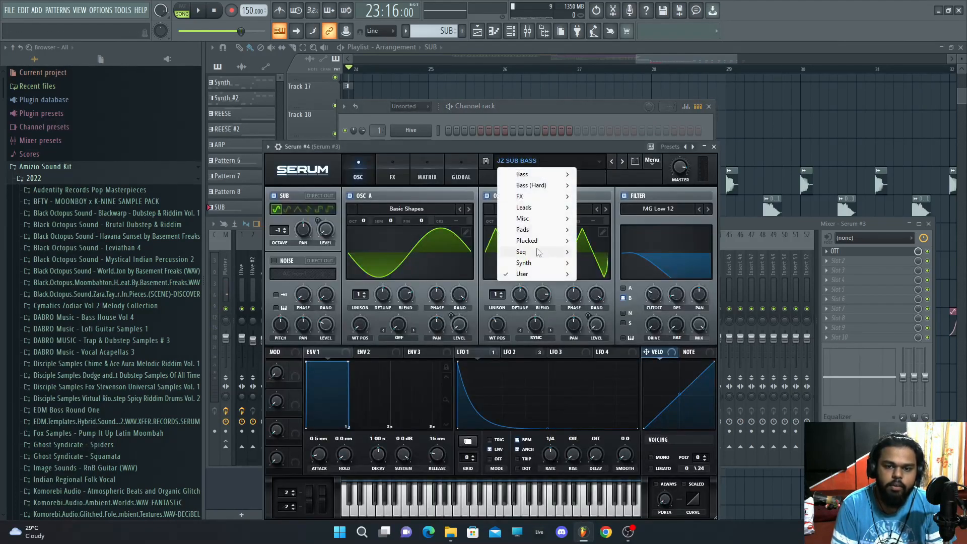
mouse_move(533, 275)
left_click(730, 275)
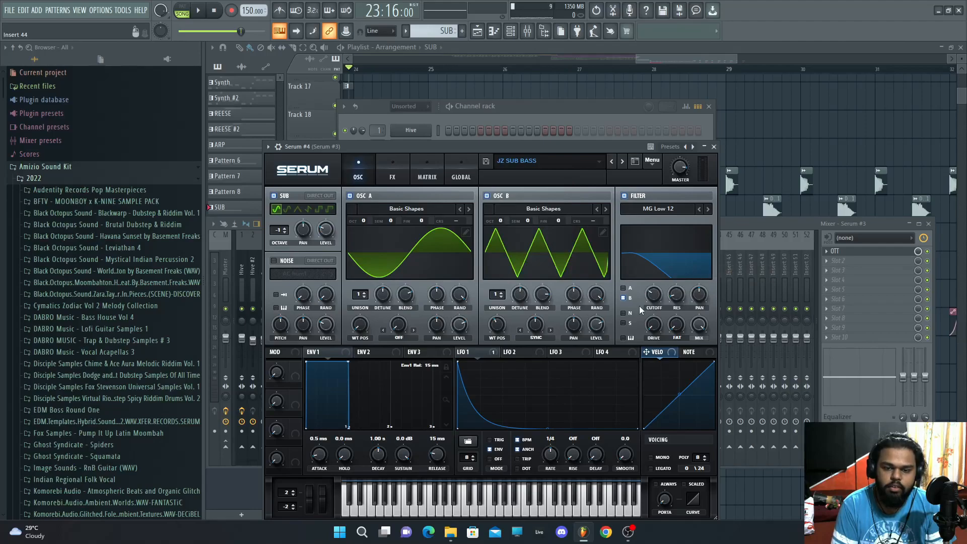
left_click(715, 147)
Step: Divide the SUB pattern's D#2 note between Serum #3 and Serum #4 in the piano roll
right_click(429, 221)
left_click(456, 223)
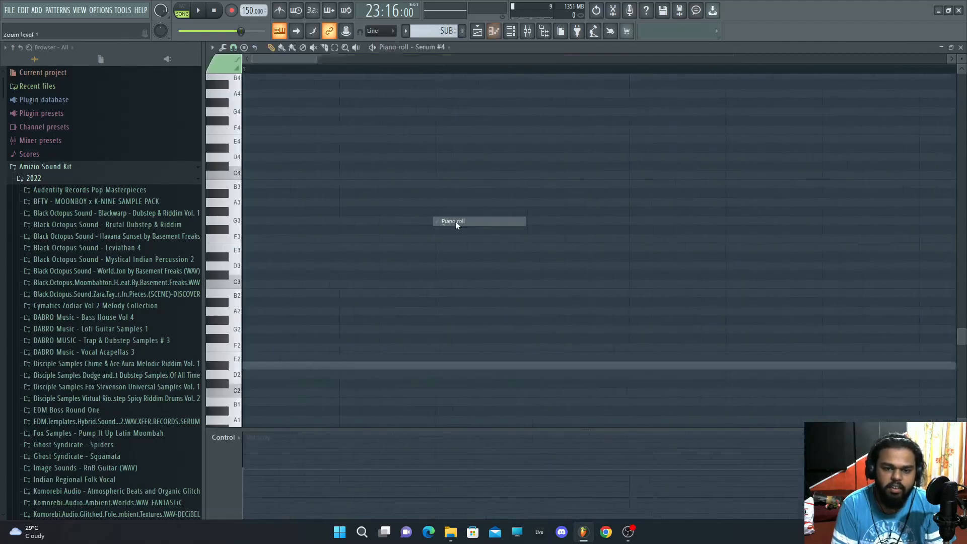
left_click(528, 31)
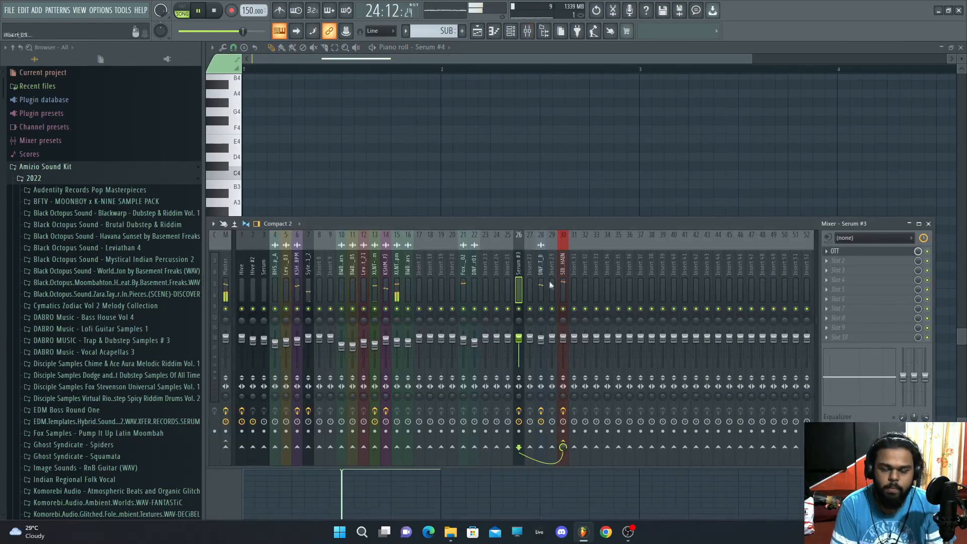
left_click(477, 31)
left_click(508, 410)
key("space")
right_click(522, 395)
double_click(497, 377)
double_click(374, 366)
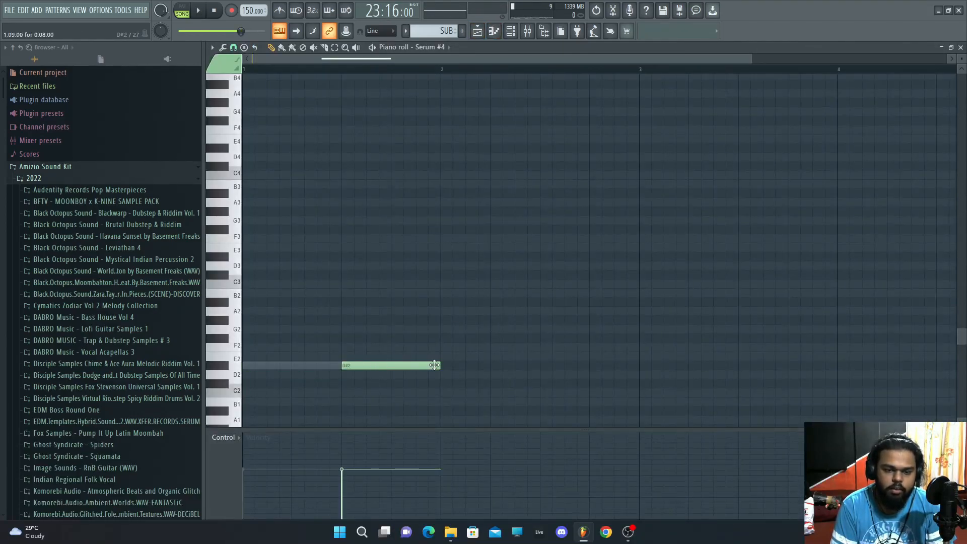
double_click(307, 367)
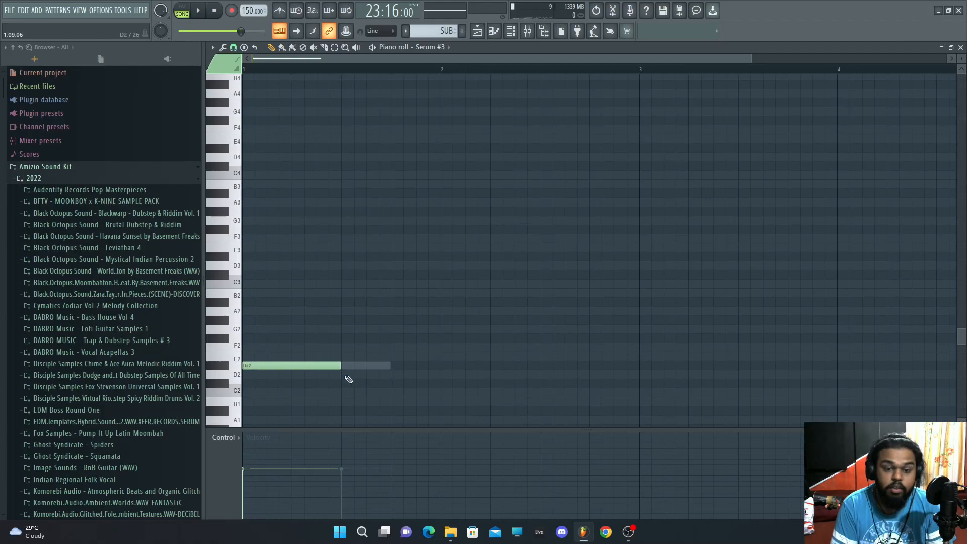
Step: Repeat the SUB clip on track 27 across bars 25 to 28
left_click(477, 33)
left_click_drag(530, 400, 527, 379)
left_click_drag(600, 399, 605, 377)
left_click_drag(680, 401, 685, 379)
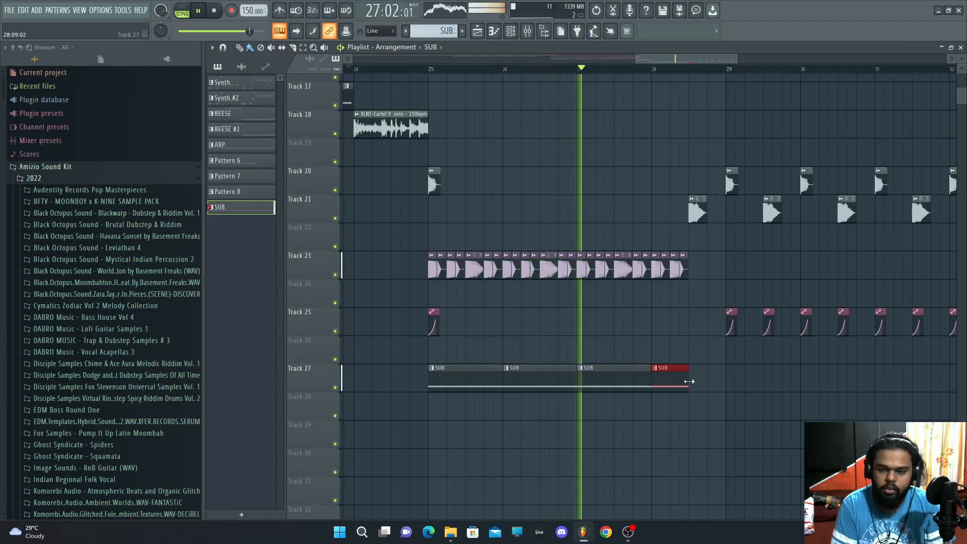
key("space")
key("F7")
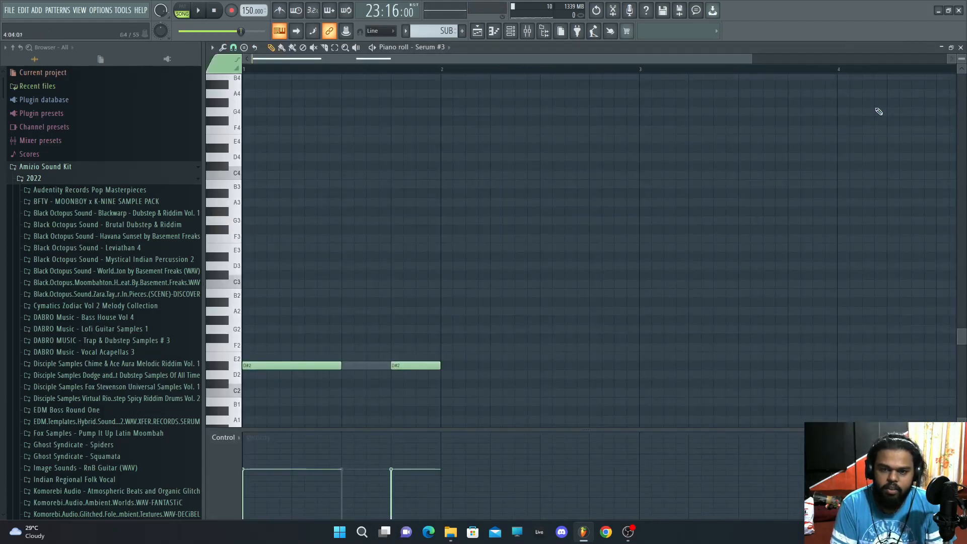
left_click(961, 46)
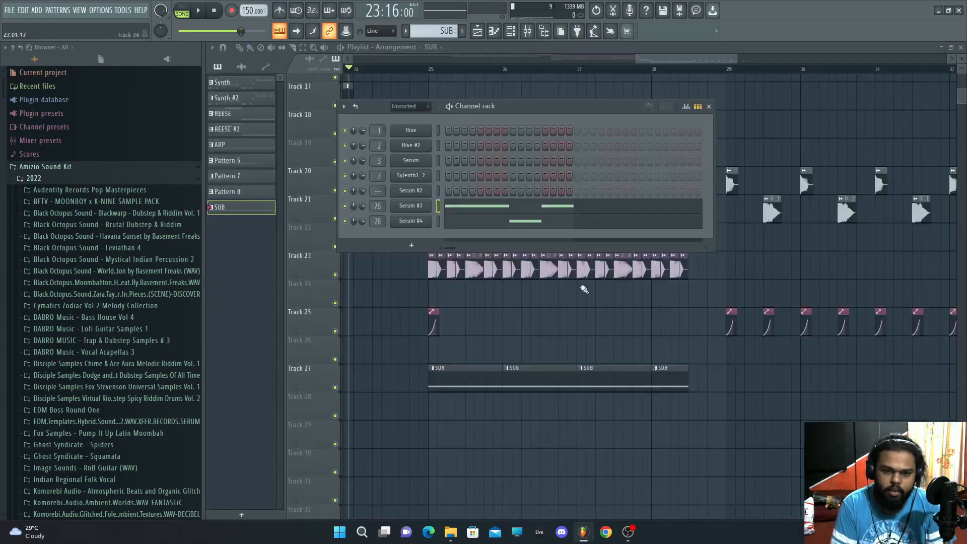
Step: Set Serum #4's envelope 1 attack to 41 ms
left_click(429, 206)
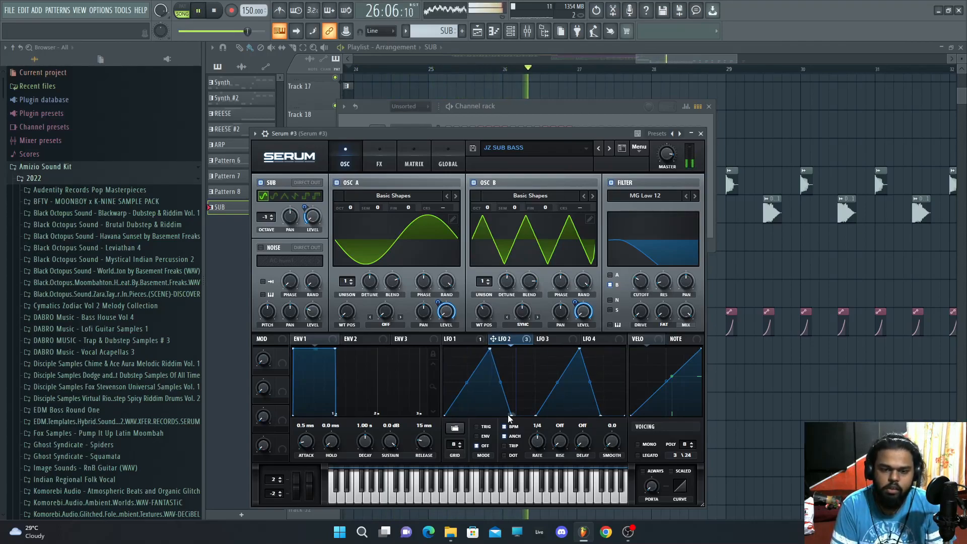
left_click(700, 133)
key("space")
left_click(414, 223)
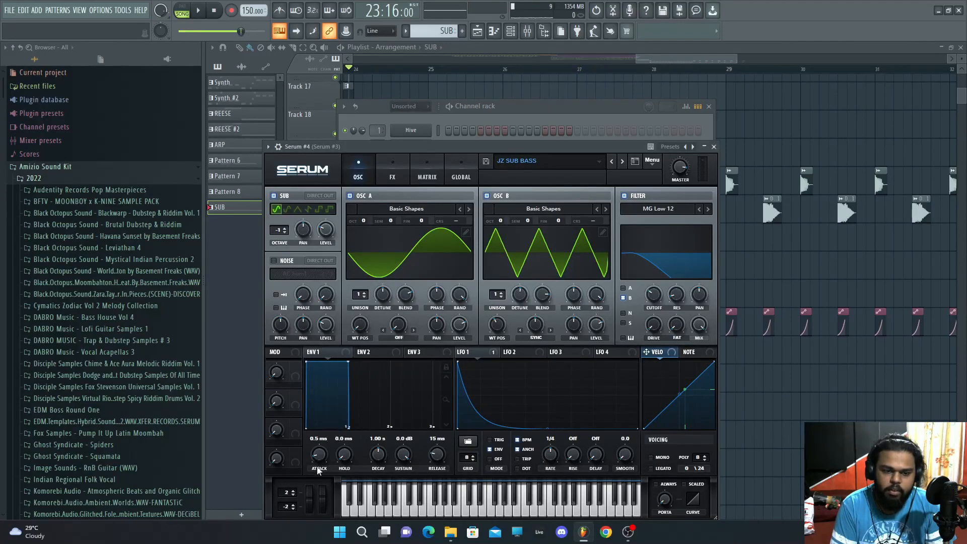
left_click_drag(329, 439, 326, 455)
key("space")
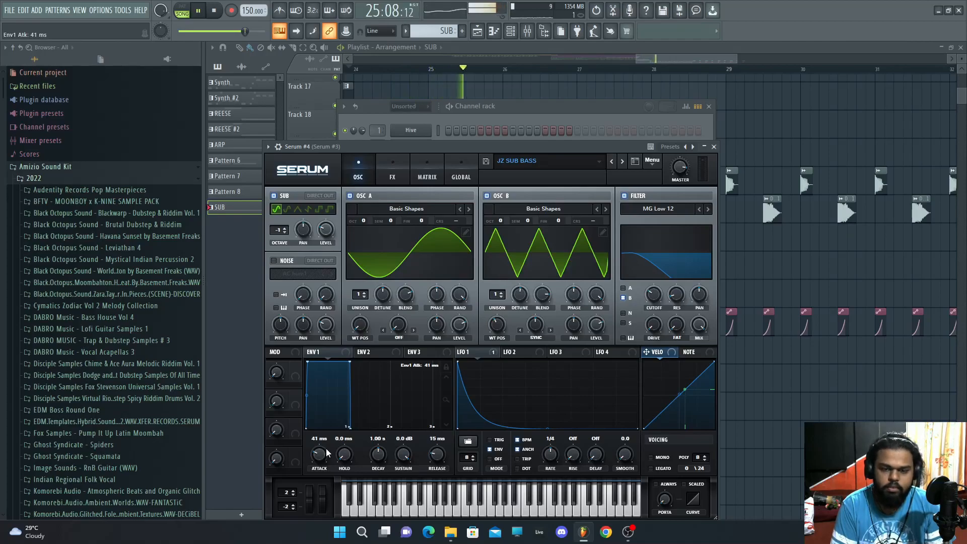
left_click(714, 147)
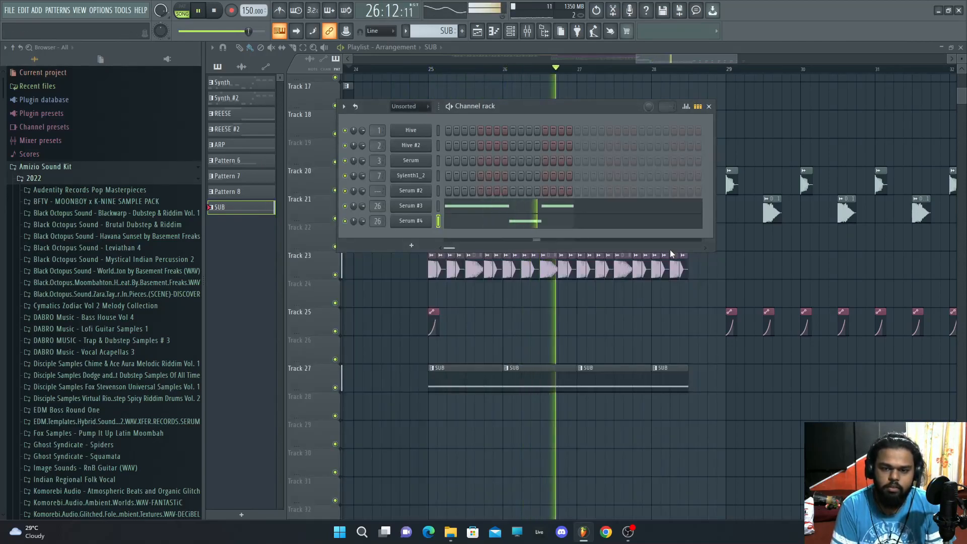
Step: Place a SUB clip at bar 29 on track 27 and duplicate the track 23 bass one-shots to start at bar 29
key("F6")
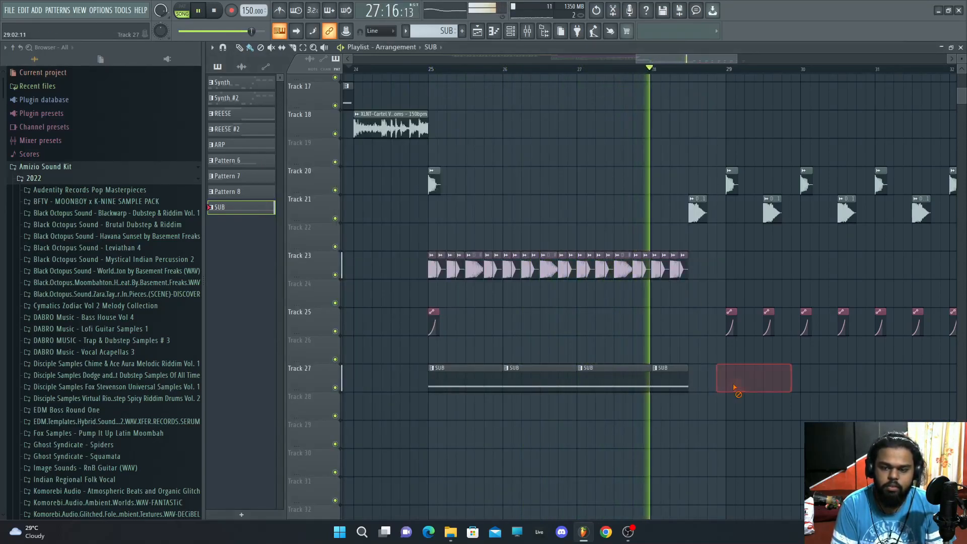
left_click(732, 380)
left_click_drag(709, 275, 430, 252)
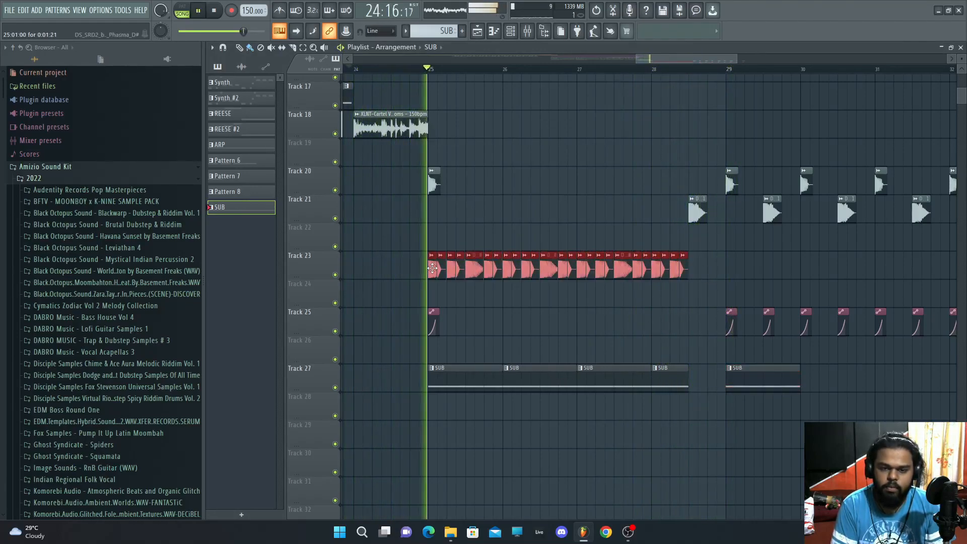
key("ctrl+b")
left_click_drag(721, 268, 731, 269)
Step: Add more SUB clips on track 27 through bar 32
left_click(802, 399)
left_click_drag(804, 399, 831, 364)
left_click_drag(717, 59, 743, 60)
left_click_drag(739, 408, 743, 380)
left_click_drag(811, 405, 815, 373)
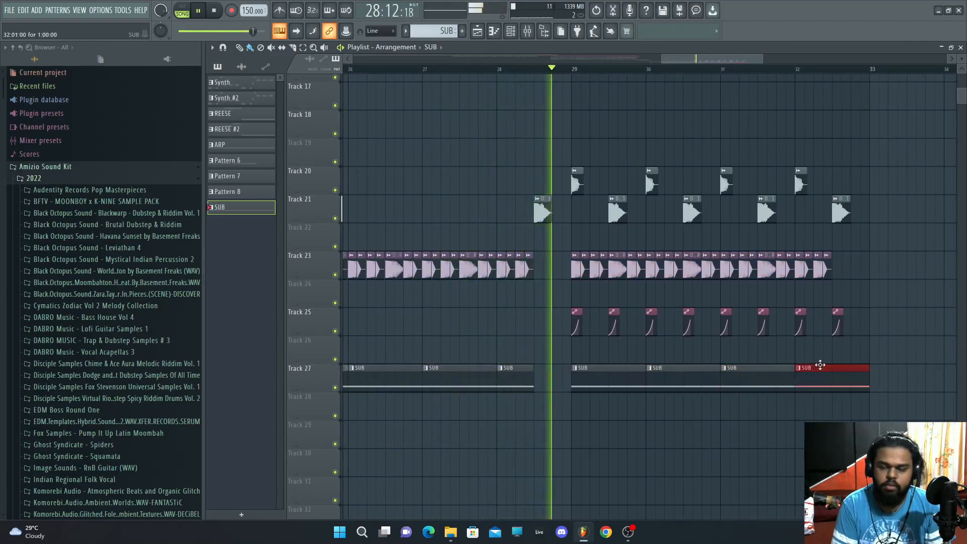
Step: Browse the Virtual Riot Heavy Bass Design drum folders for open hi-hat samples
left_click_drag(833, 273, 796, 275)
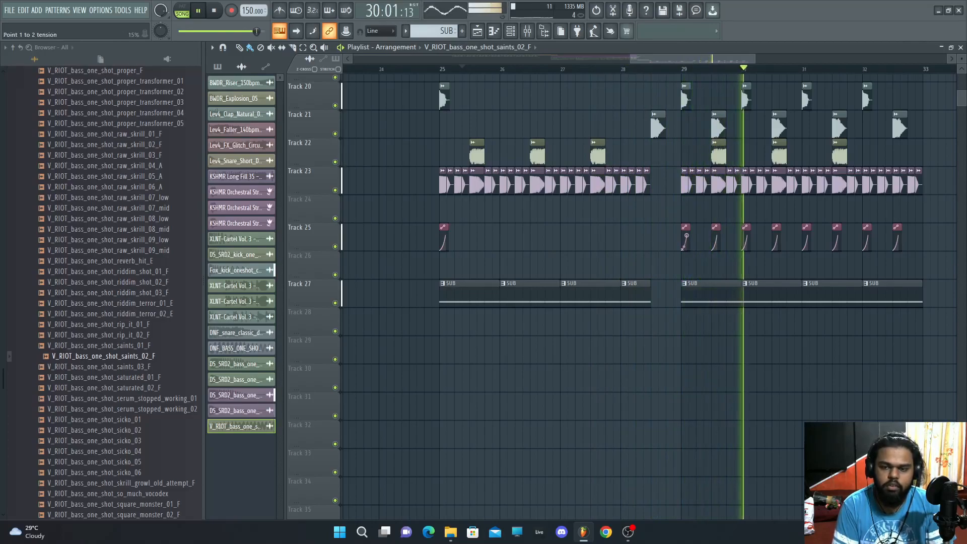
left_click(685, 246)
scroll(125, 272, "up", 12)
scroll(117, 238, "up", 20)
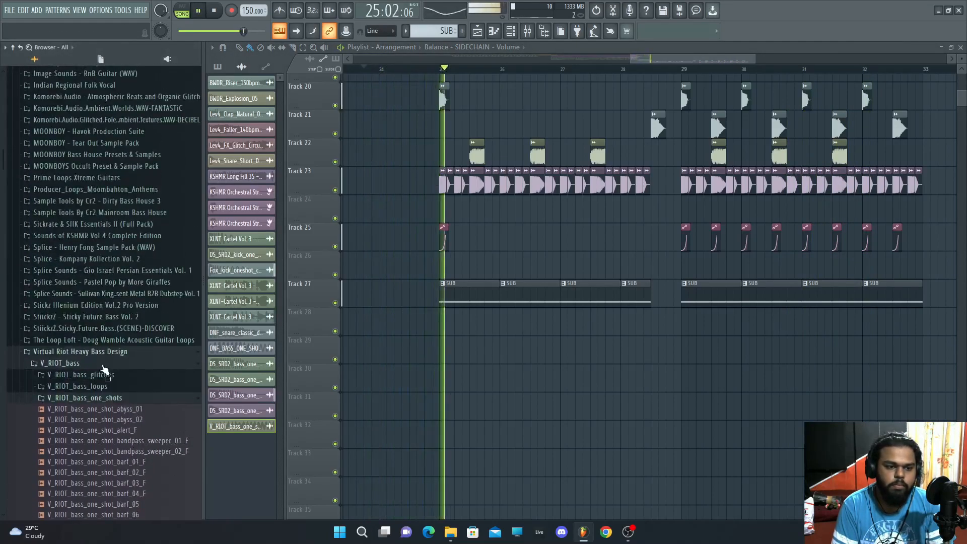
left_click(108, 397)
left_click(81, 410)
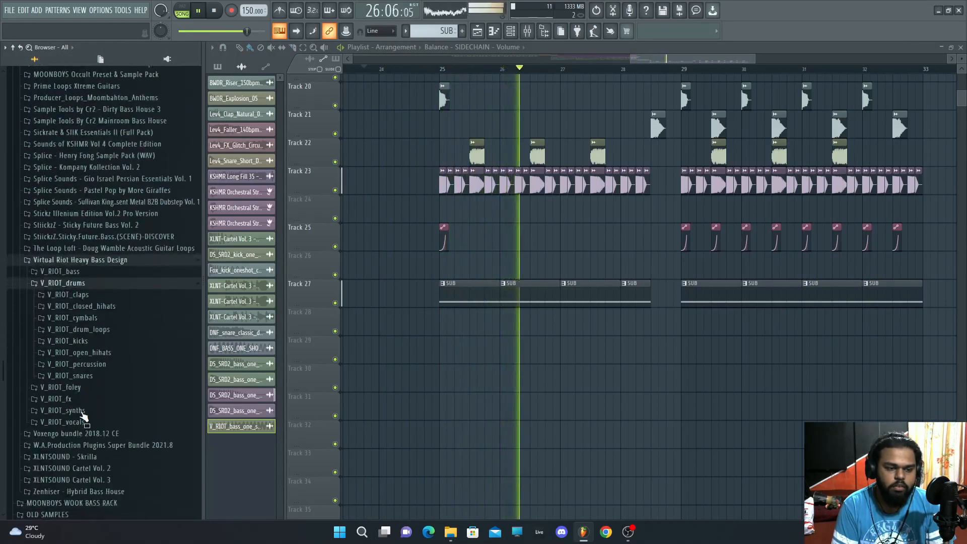
left_click(80, 352)
key("space")
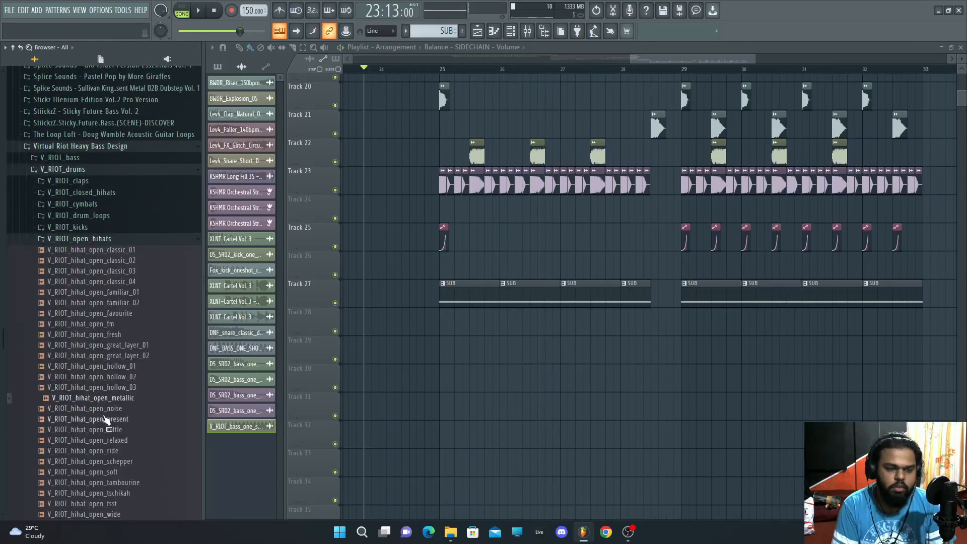
scroll(101, 282, "up", 15)
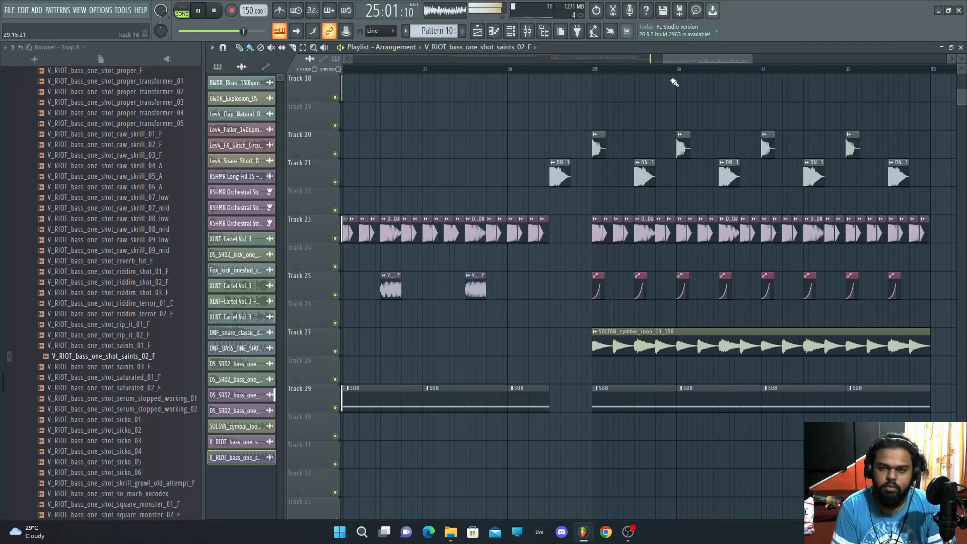
Step: Move the SOLTAN cymbal loop from track 27 down to track 28
left_click_drag(665, 59, 628, 59)
left_click_drag(745, 59, 787, 59)
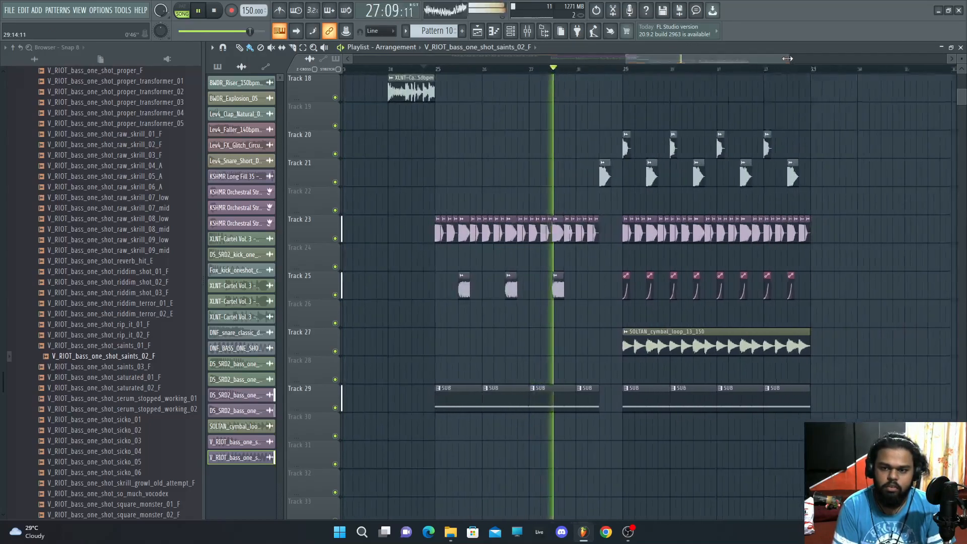
left_click_drag(719, 340, 718, 368)
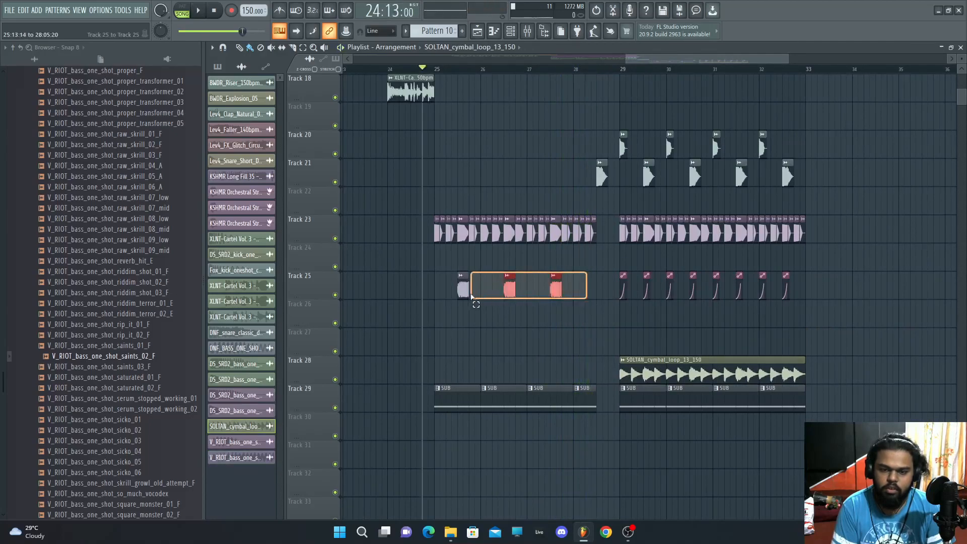
Step: Place MNBOY Occult BassLoop 8 140 D# clips on track 31 across bars 29 to 32
scroll(97, 297, "up", 12)
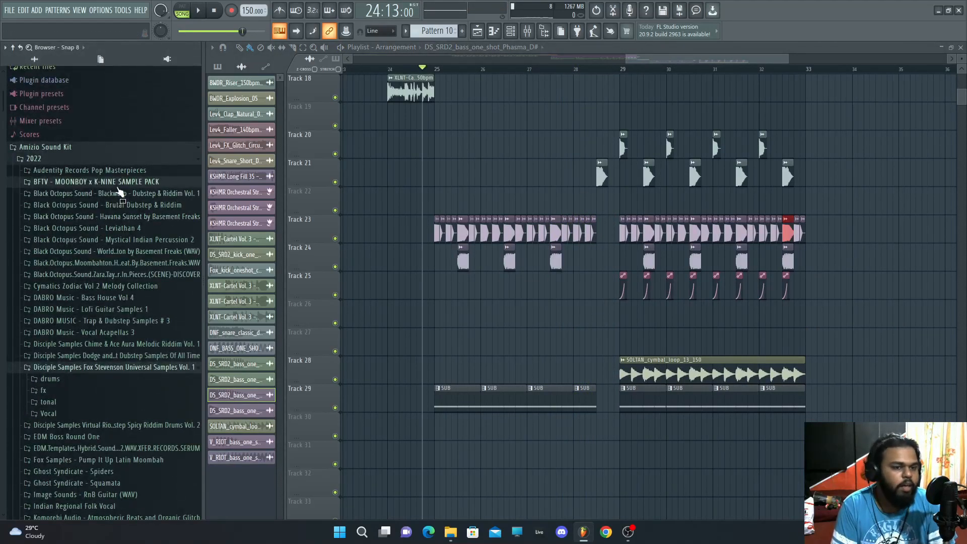
left_click(118, 186)
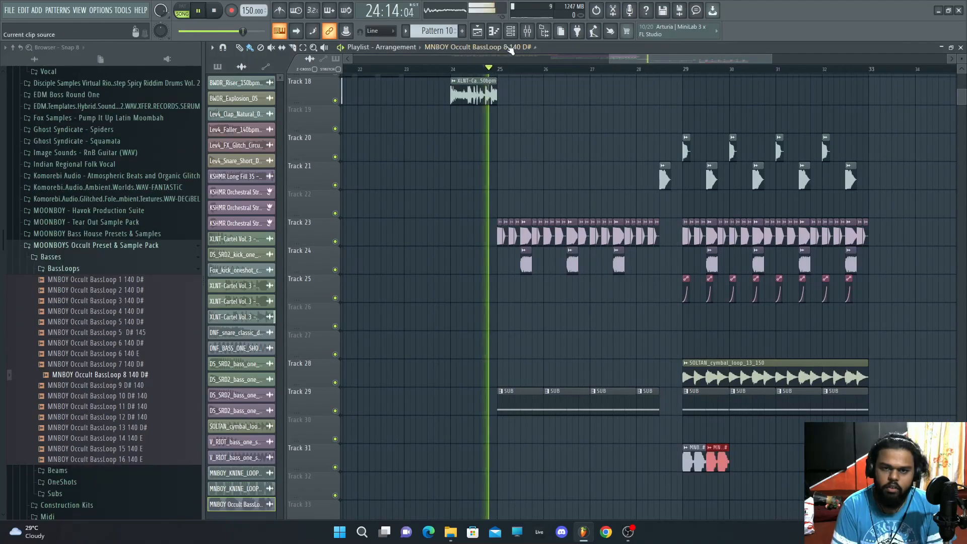
key("F9")
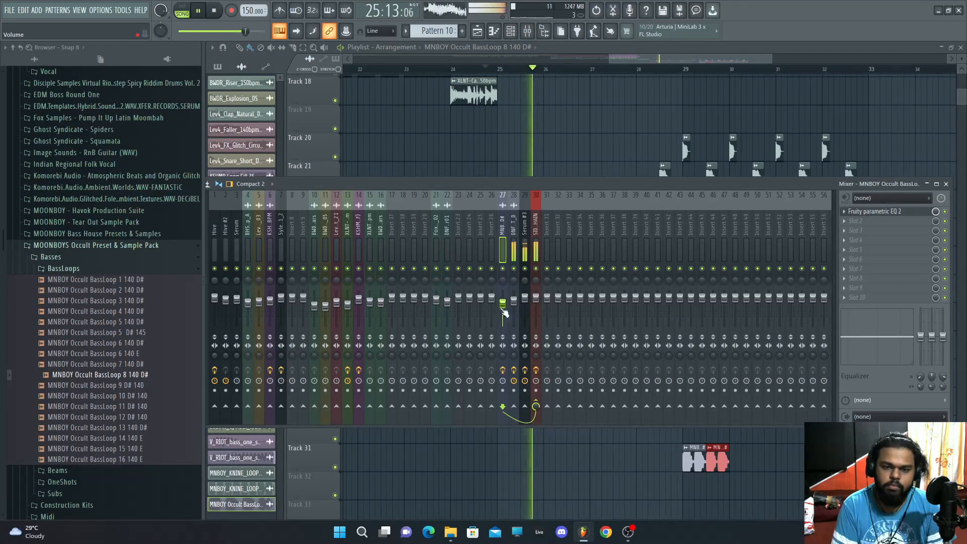
left_click(947, 184)
scroll(826, 409, "down", 2)
left_click_drag(718, 394, 832, 395)
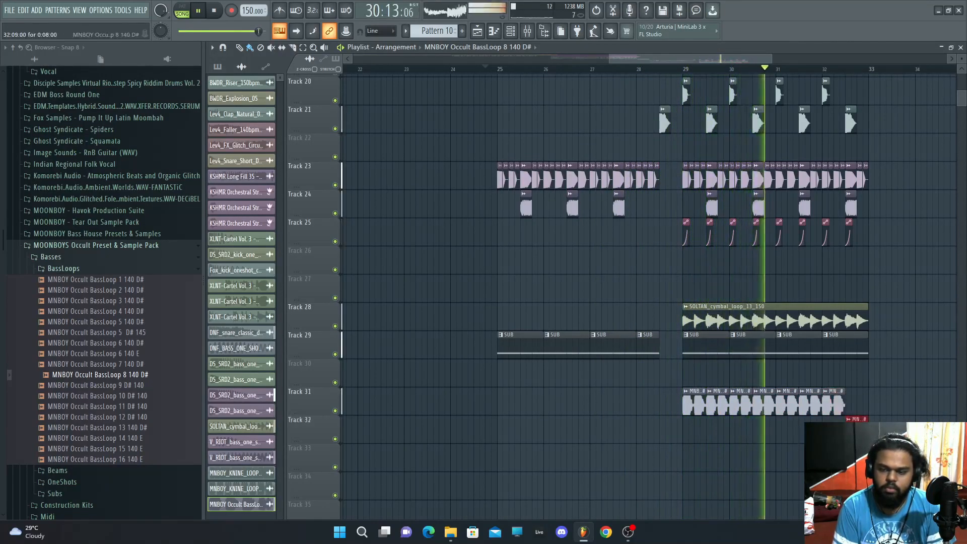
left_click_drag(855, 426, 855, 401)
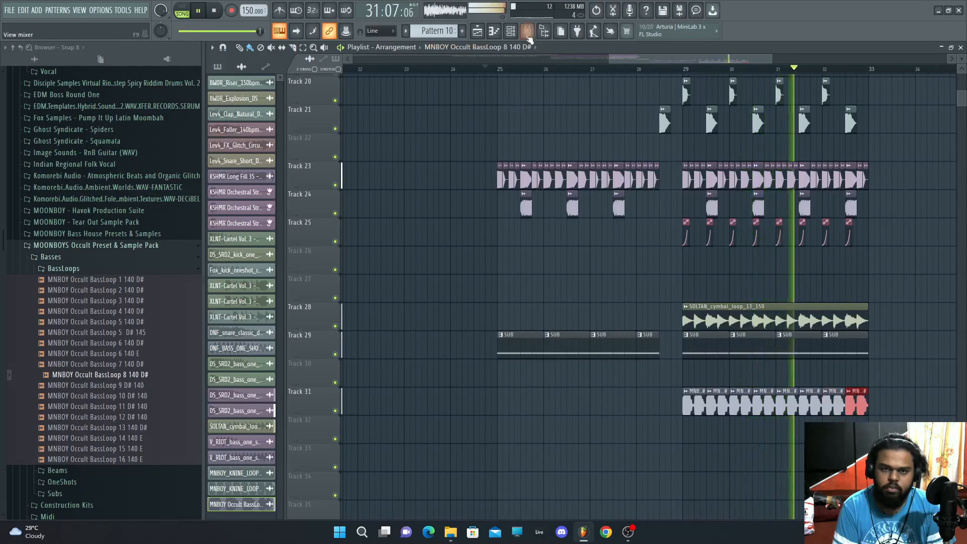
Step: Open the kHs Phase Distortion plugin on the DNF bass one-shot mixer insert and play the section
left_click(527, 31)
left_click(717, 18)
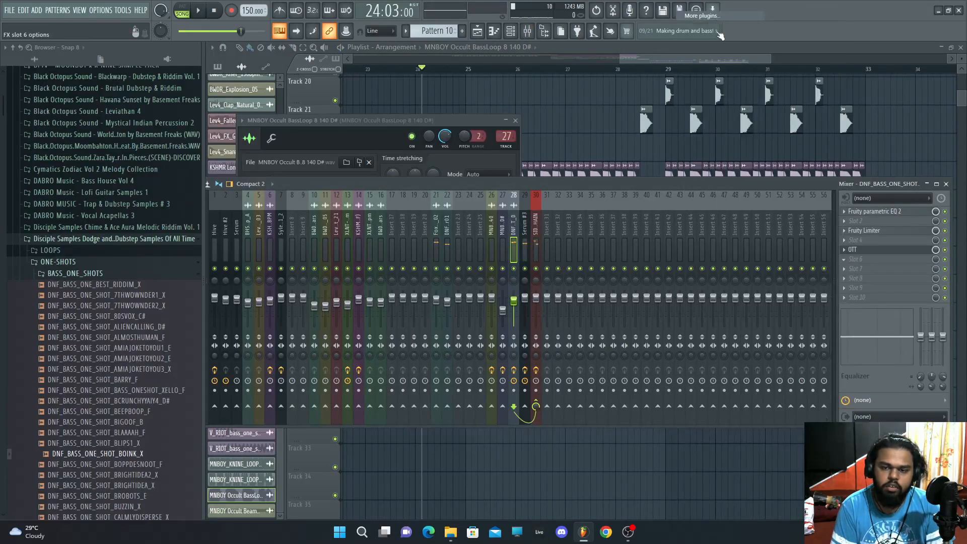
double_click(491, 313)
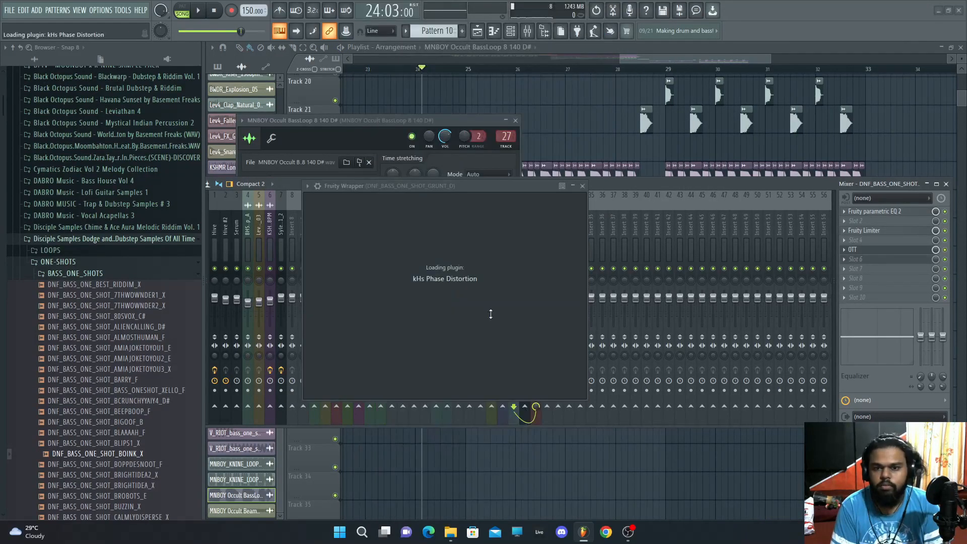
left_click(550, 71)
key("space")
left_click(528, 31)
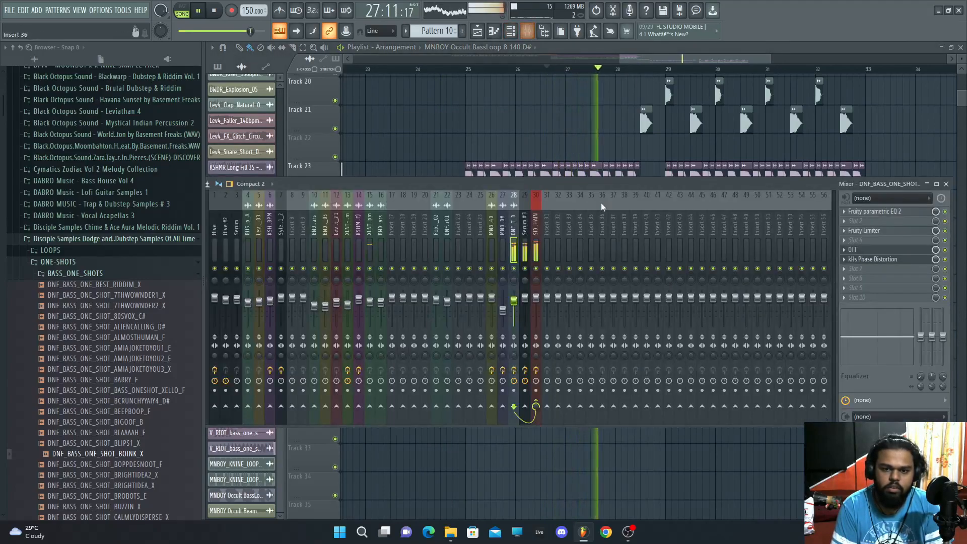
left_click(884, 263)
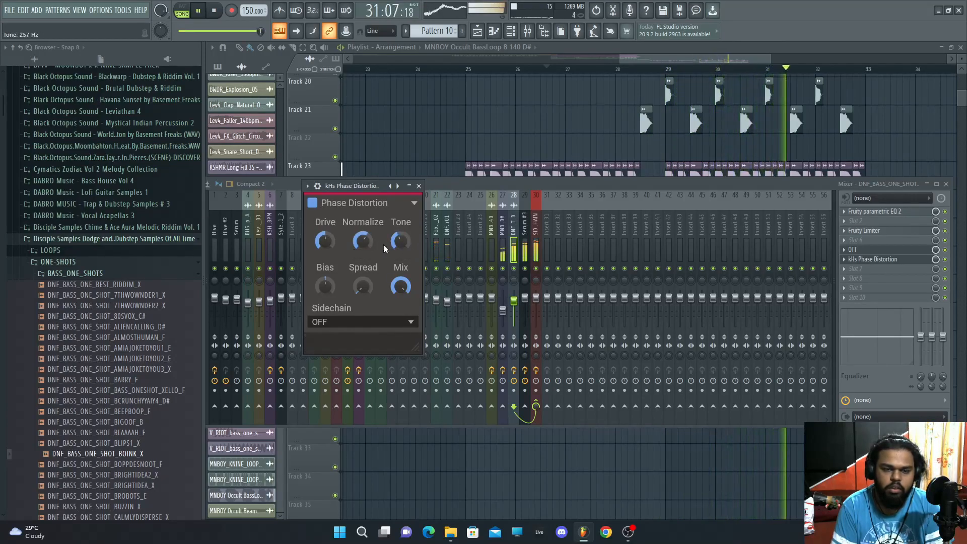
Step: Inspect the MNBOY Occult BassLoop 8 sample's channel settings
left_click(377, 72)
double_click(684, 403)
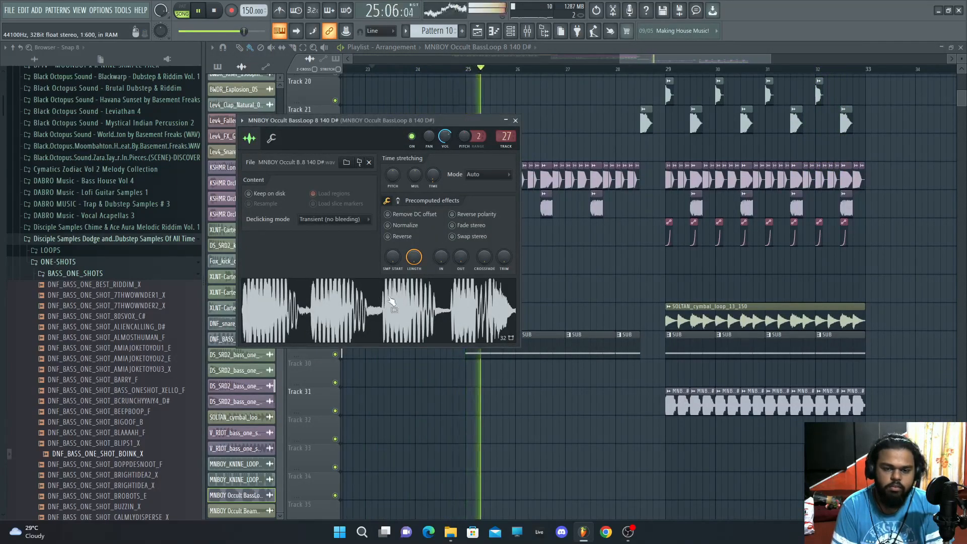
left_click(599, 396)
right_click(600, 396)
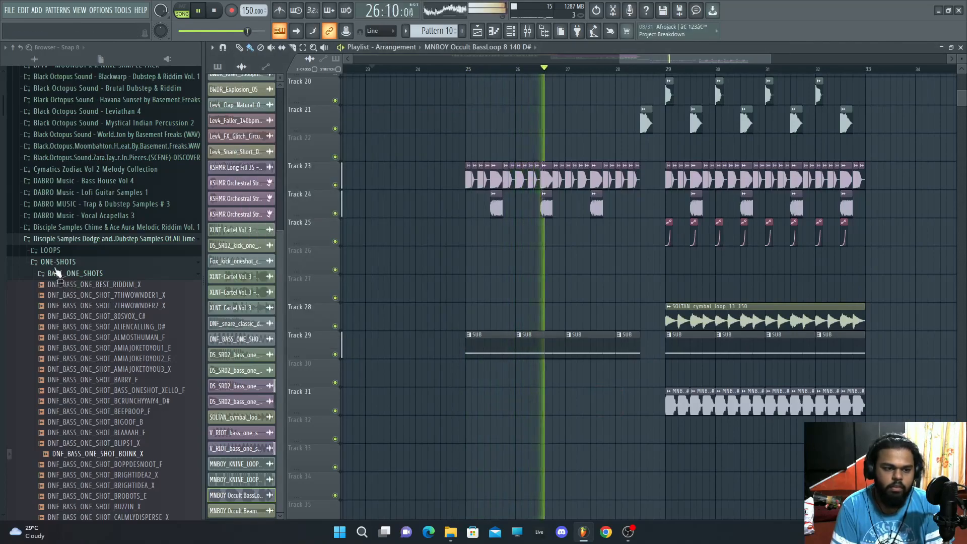
Step: Open the Fox Stevenson sample pack folder and lower the SOLTAN cymbal loop channel's volume
left_click(67, 260)
left_click(48, 320)
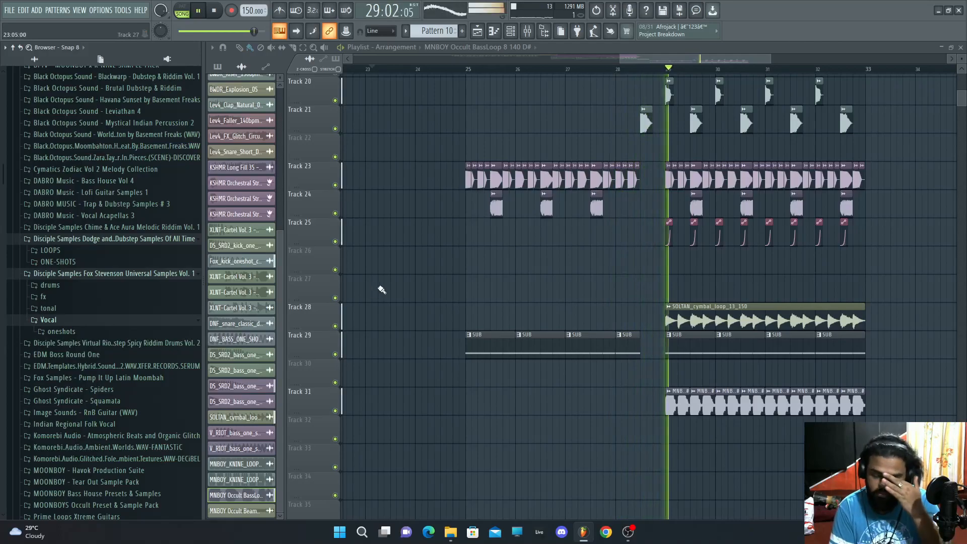
left_click(235, 418)
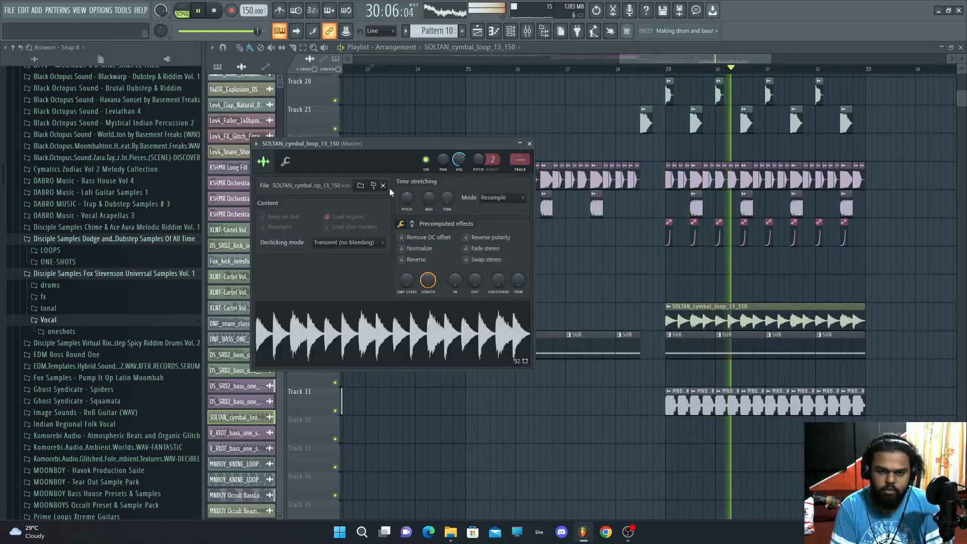
right_click(457, 161)
left_click_drag(458, 161, 457, 179)
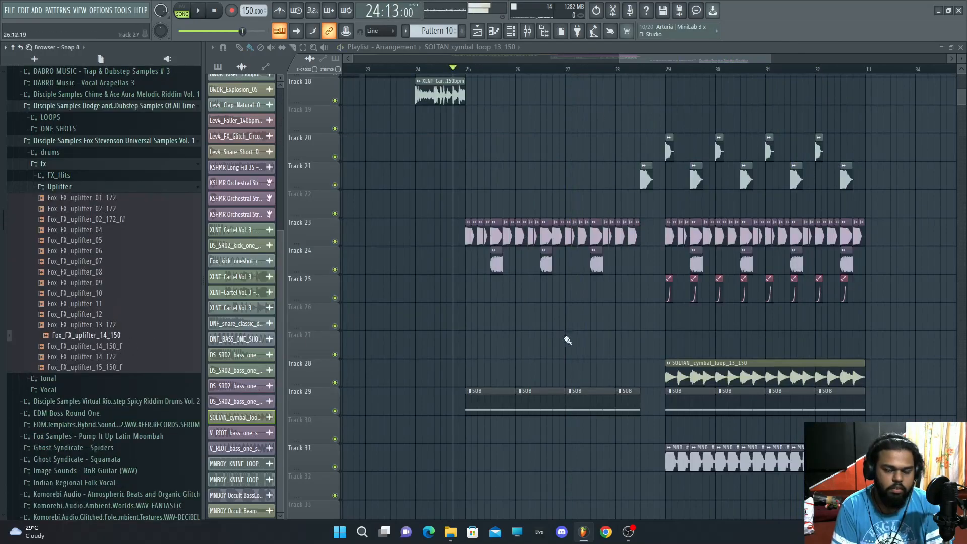
Step: Place Fox_FX_uplifter_14_150 on track 34 starting at bar 25
scroll(545, 339, "down", 2)
left_click_drag(282, 387, 609, 485)
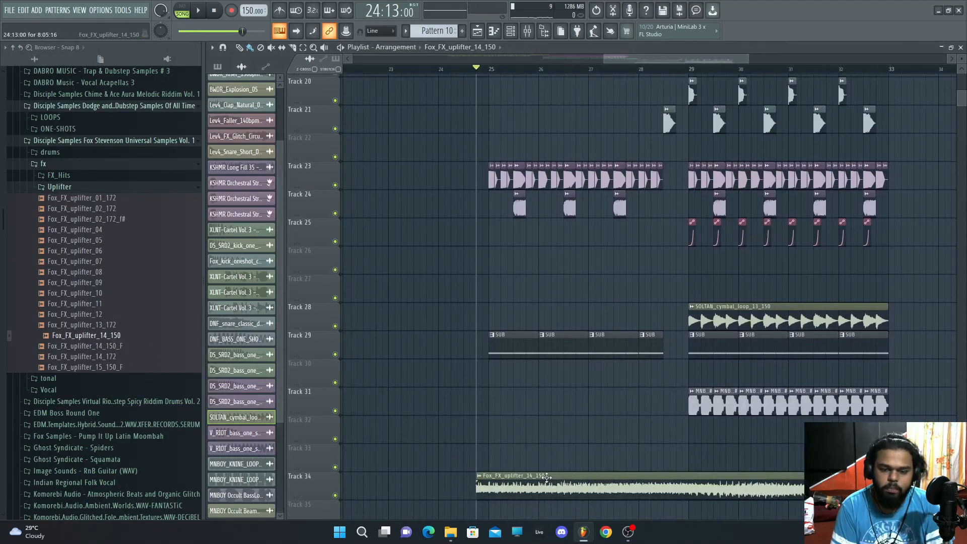
left_click_drag(547, 478, 559, 478)
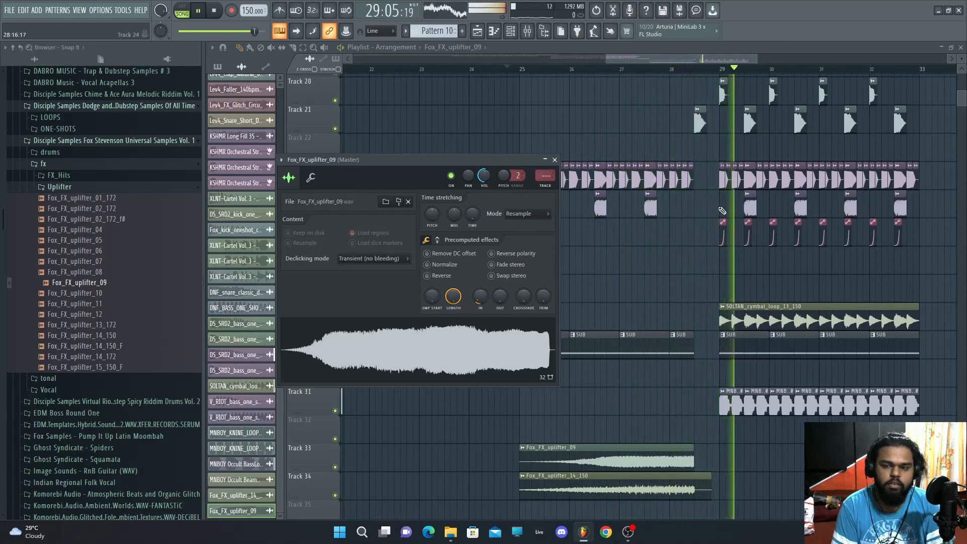
Step: Browse the Virtual Riot FX and XLNTSOUND Cartel Vol. 2 cymbal folders for a crash sample
scroll(705, 196, "down", 5)
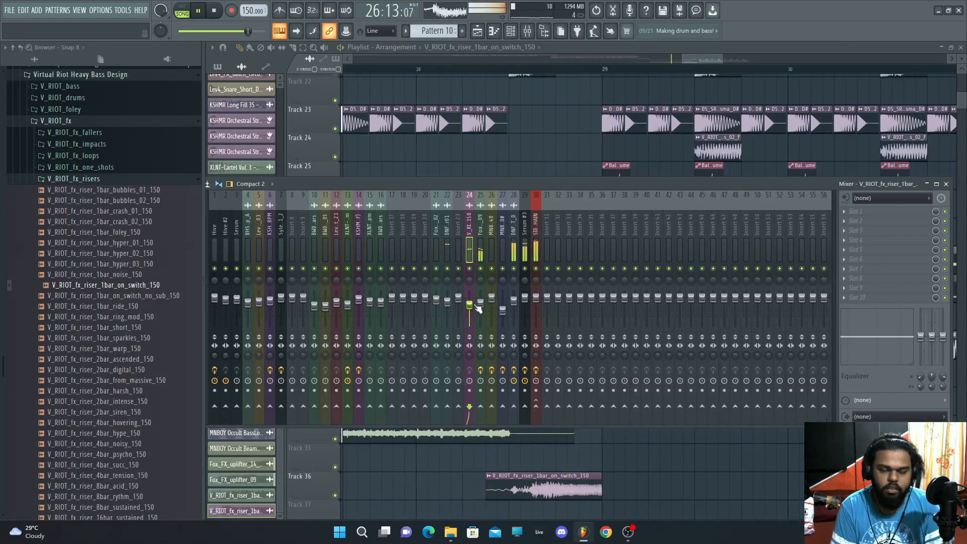
left_click(946, 183)
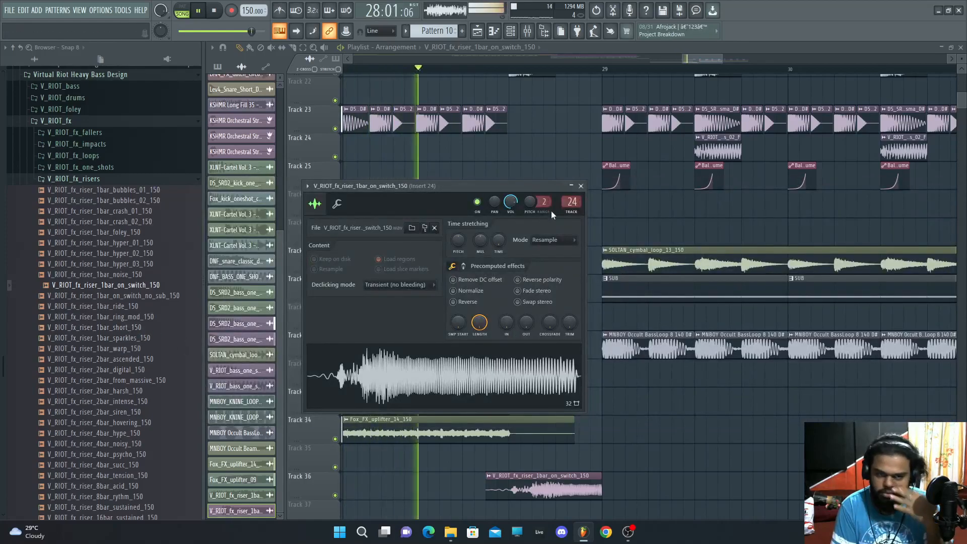
left_click(571, 186)
left_click(74, 179)
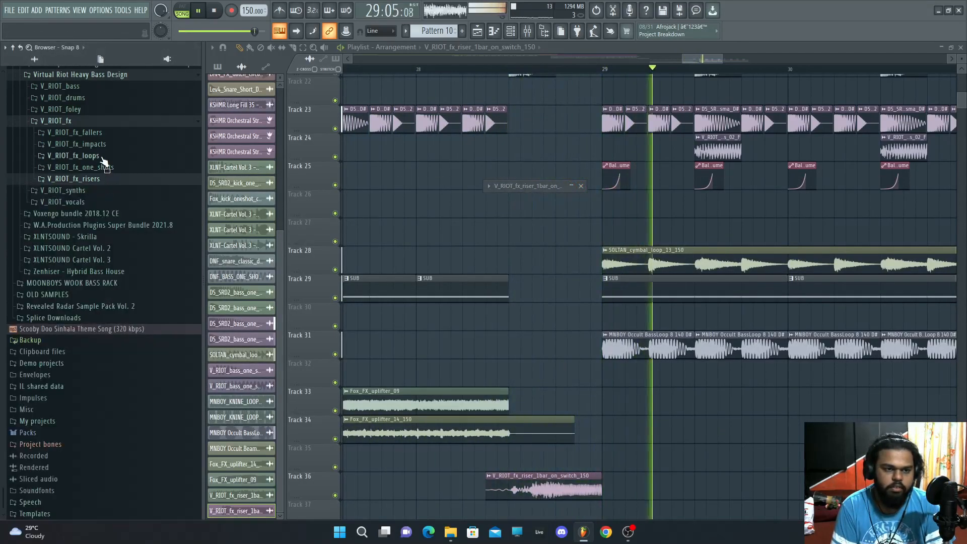
left_click(101, 156)
left_click(102, 157)
left_click(90, 121)
left_click(87, 157)
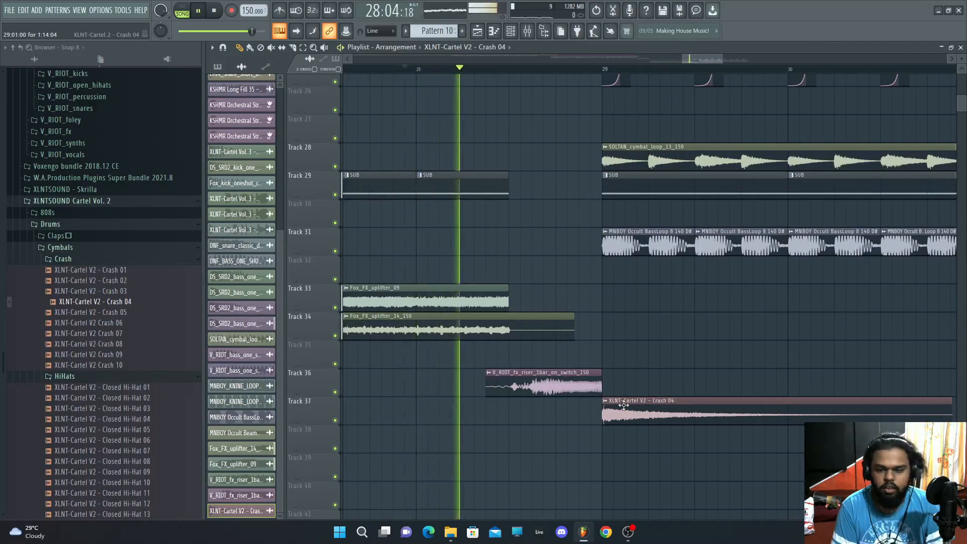
Step: Set the XLNT-Cartel V2 - Crash 04 sample's declicking mode to Smooth (bleeding)
double_click(624, 405)
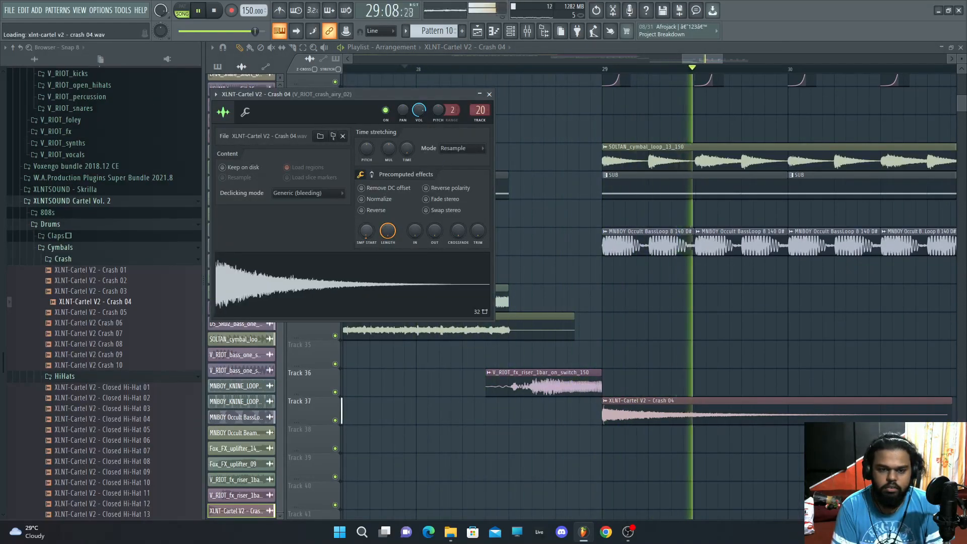
left_click(327, 194)
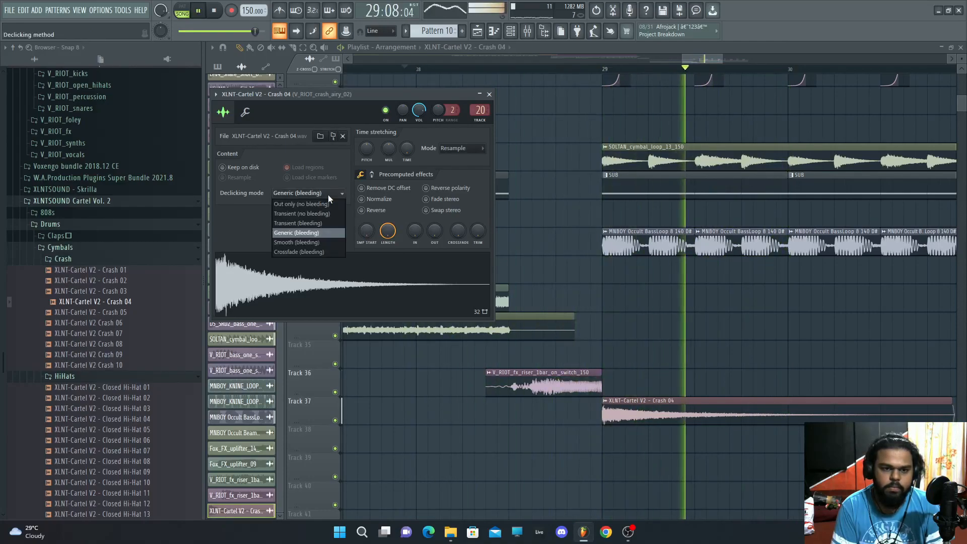
left_click(312, 242)
key("space")
key("space")
double_click(683, 406)
double_click(682, 406)
double_click(682, 406)
scroll(647, 199, "down", 2)
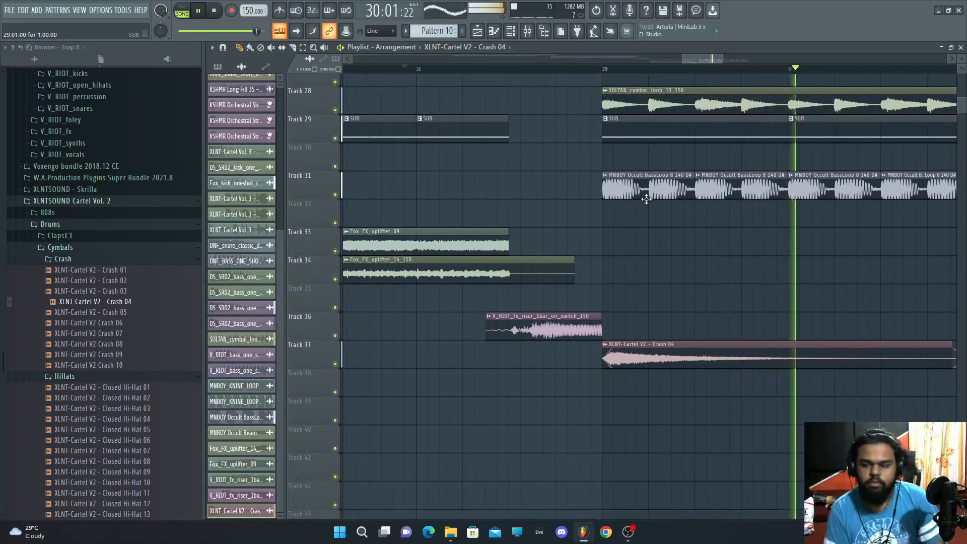
Step: Load MannyM Reverb Stereo into a free effect slot on the DNF_BASS_ONE_SHOT_GRUNT_D mixer insert
left_click_drag(721, 59, 776, 61)
scroll(624, 111, "up", 2)
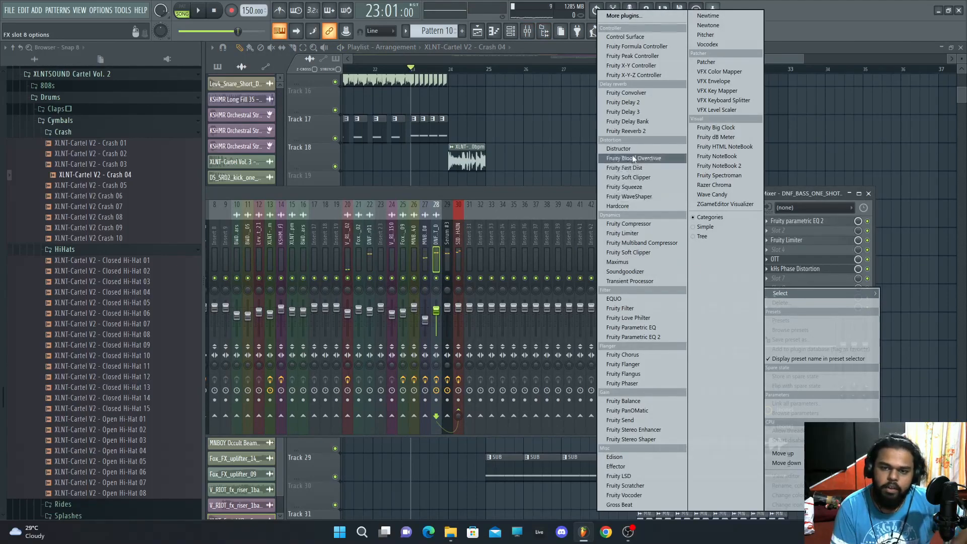
left_click(626, 131)
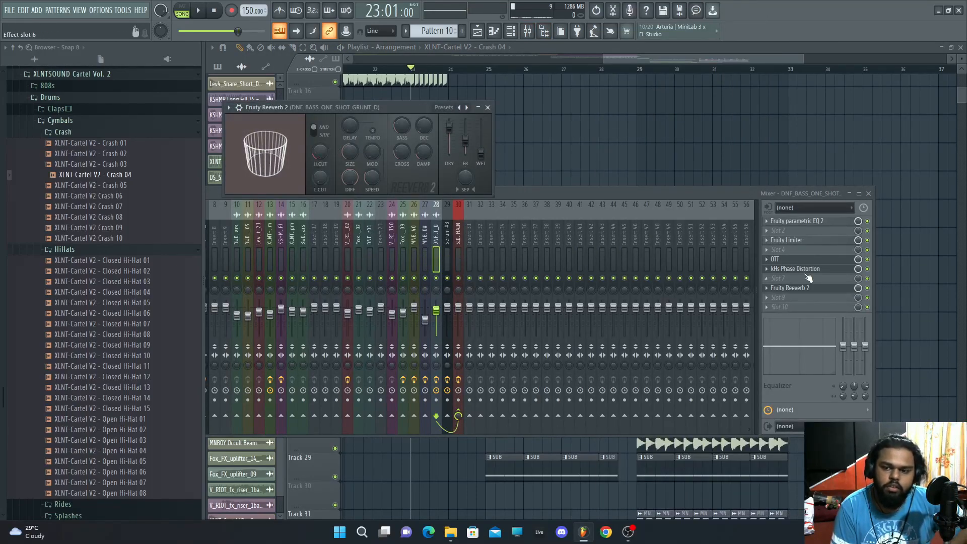
left_click(767, 289)
left_click(775, 292)
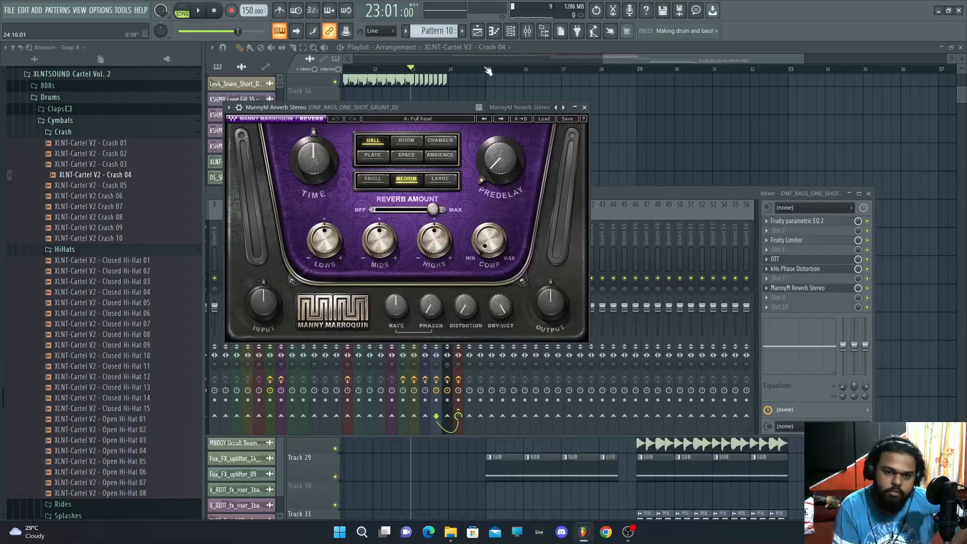
Step: Create an automation clip for the MannyM Reverb's Dry/Wet on track 15 across bars 25 to 28
left_click(486, 69)
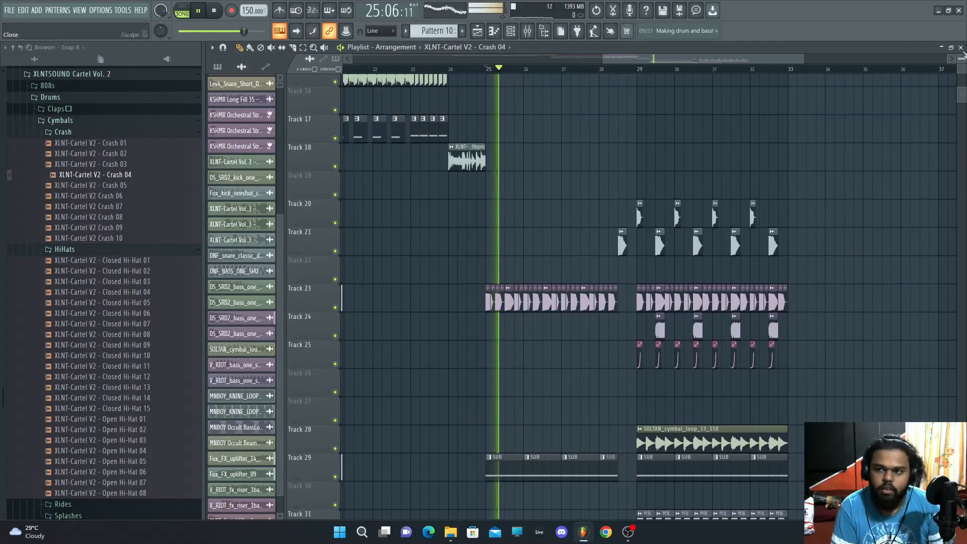
key("F5")
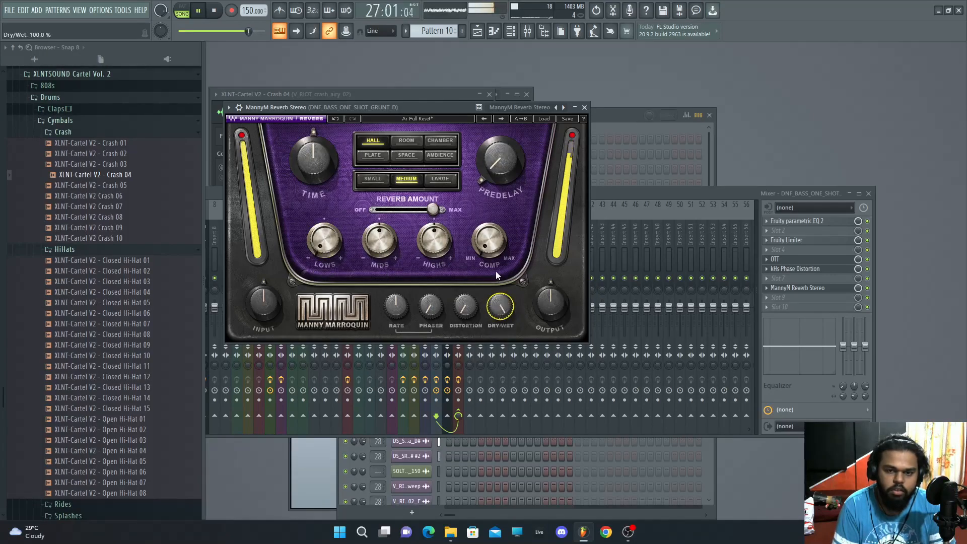
key("space")
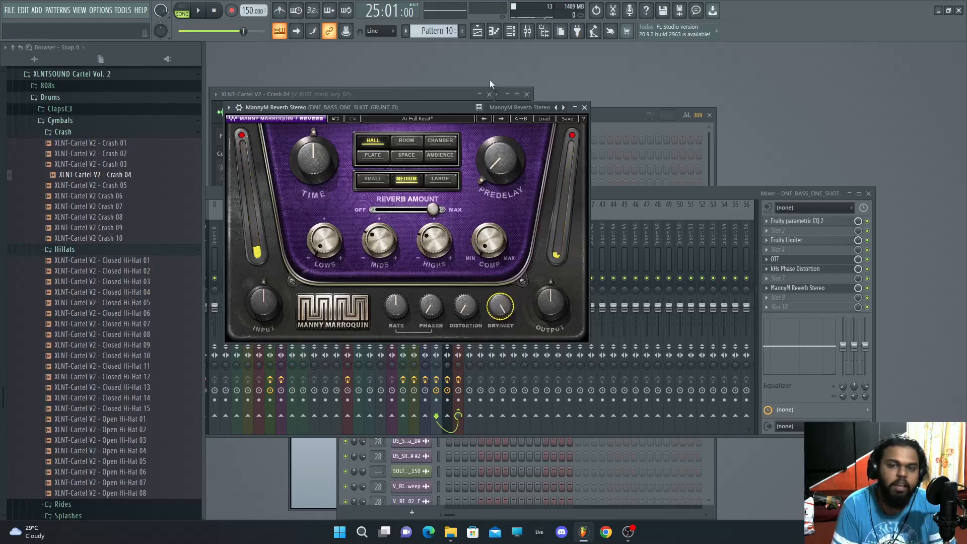
left_click(478, 32)
key("space")
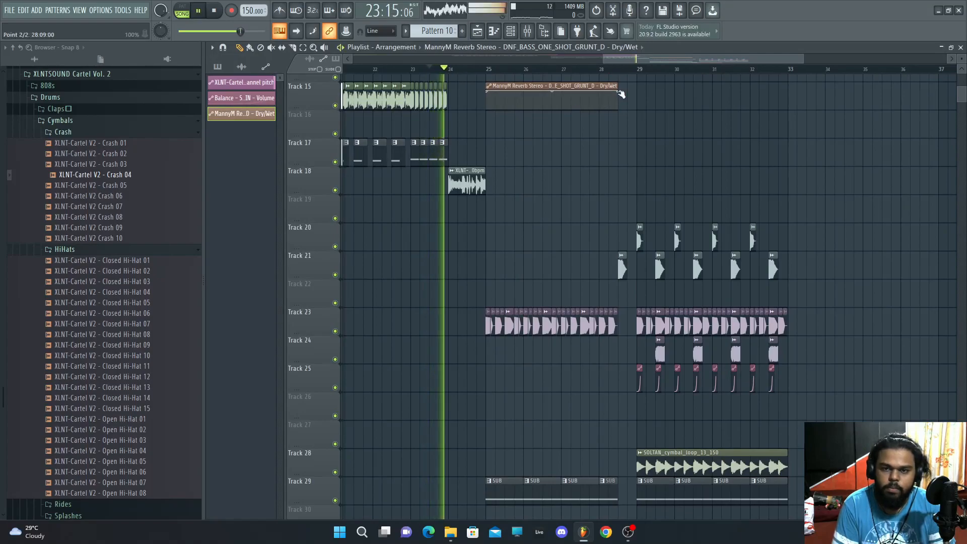
Step: Draw a descending ramp in the MannyM Reverb Dry/Wet automation clip on track 15 and trim its end near bar 28
left_click(624, 130)
right_click(656, 141)
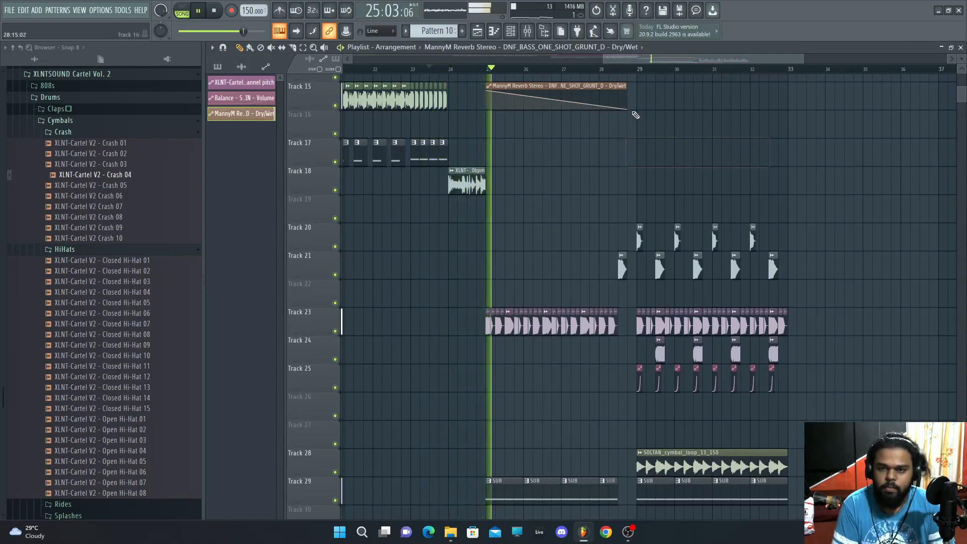
left_click_drag(626, 107, 618, 108)
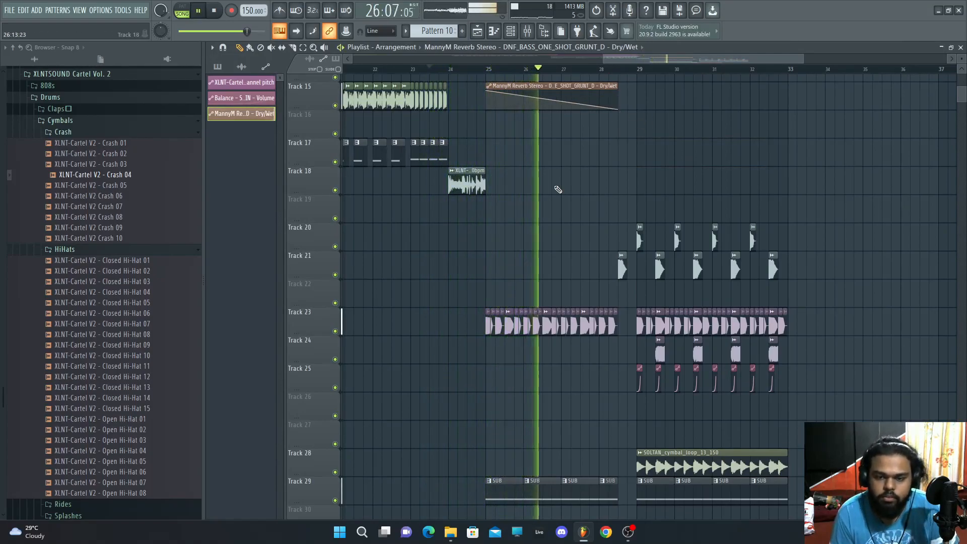
scroll(558, 190, "down", 2)
scroll(557, 189, "up", 3)
scroll(557, 189, "down", 2)
scroll(557, 189, "up", 2)
scroll(557, 190, "down", 4)
scroll(558, 190, "down", 1)
scroll(558, 189, "up", 11)
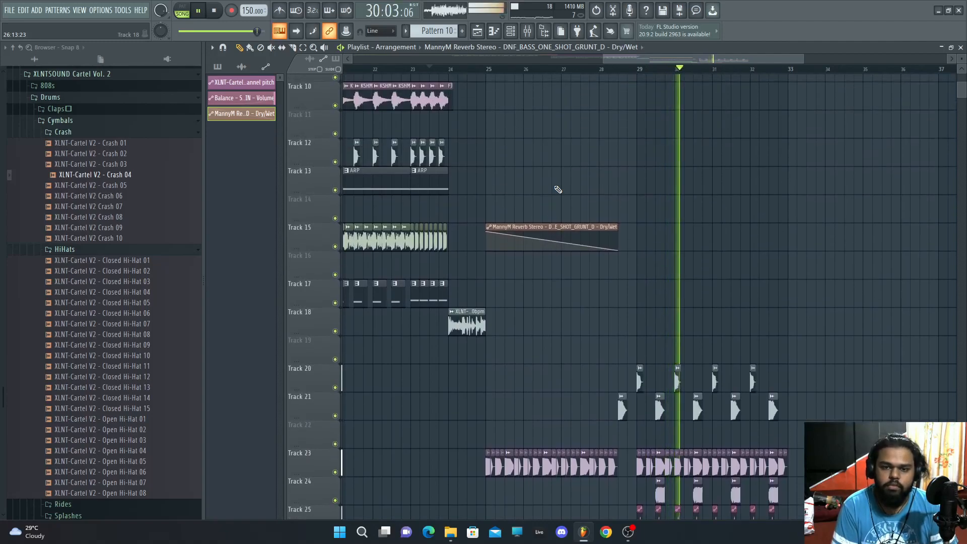
scroll(558, 189, "down", 6)
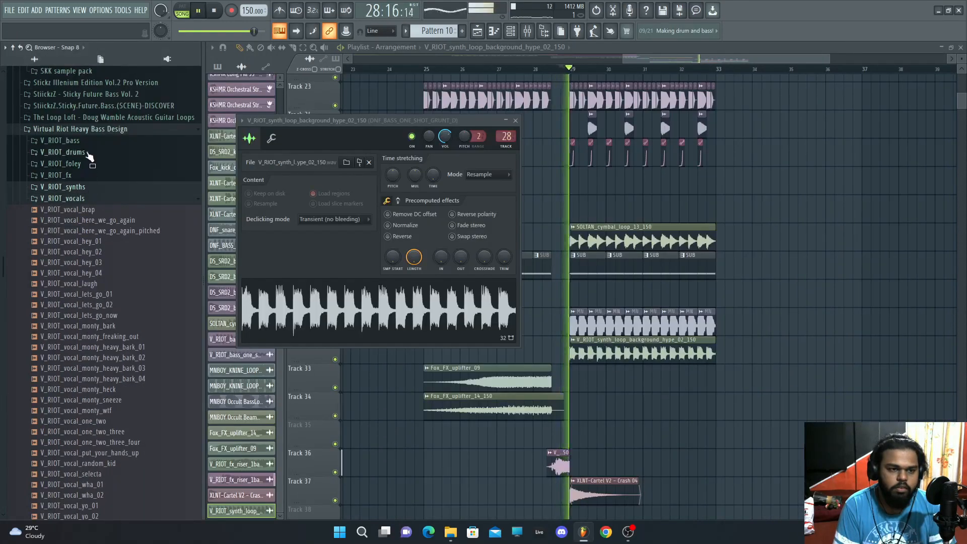
Step: Browse the Virtual Riot Heavy Bass Design drums, bass and cymbals folders for samples
left_click(86, 153)
left_click(85, 142)
scroll(105, 247, "down", 4)
scroll(83, 252, "up", 4)
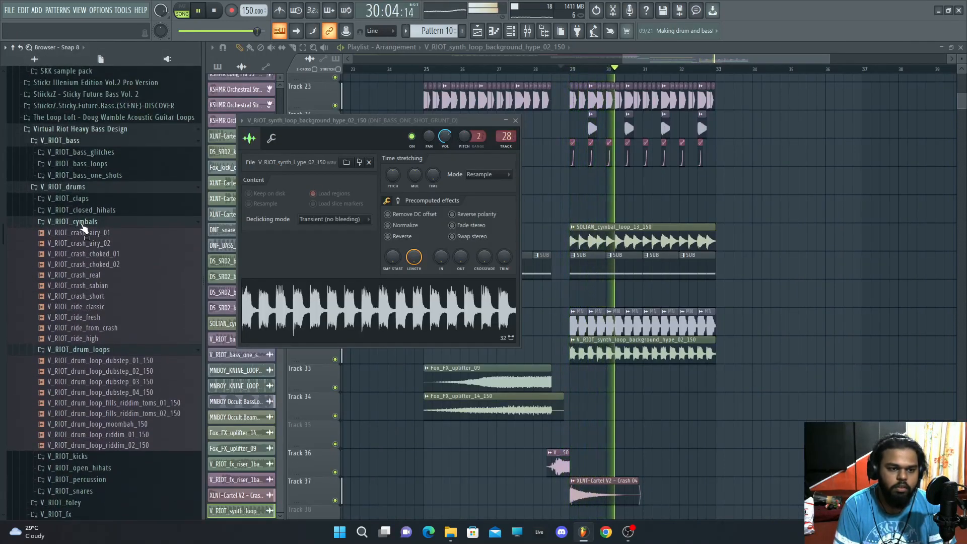
left_click(82, 225)
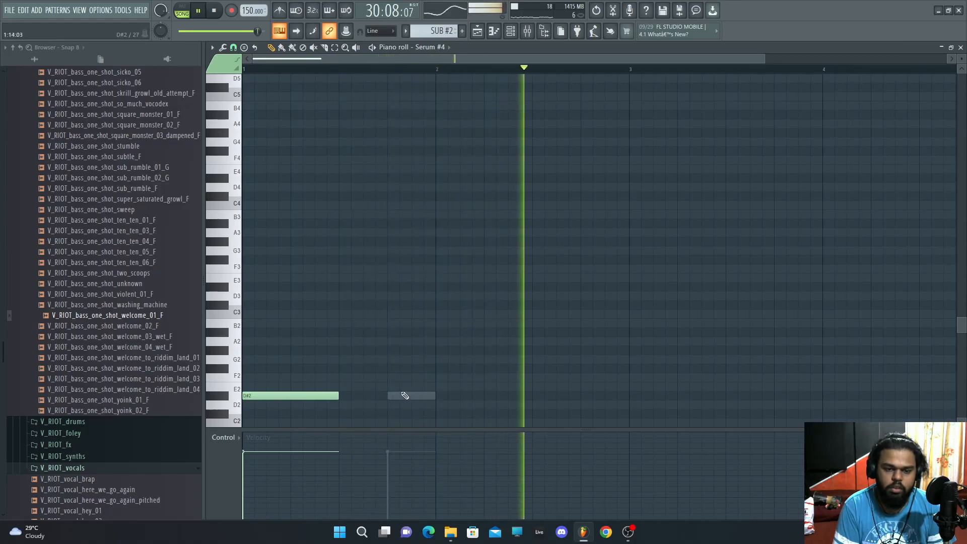
Step: Add a short D#2 note right after the existing note in the Serum #4 piano roll
double_click(398, 396)
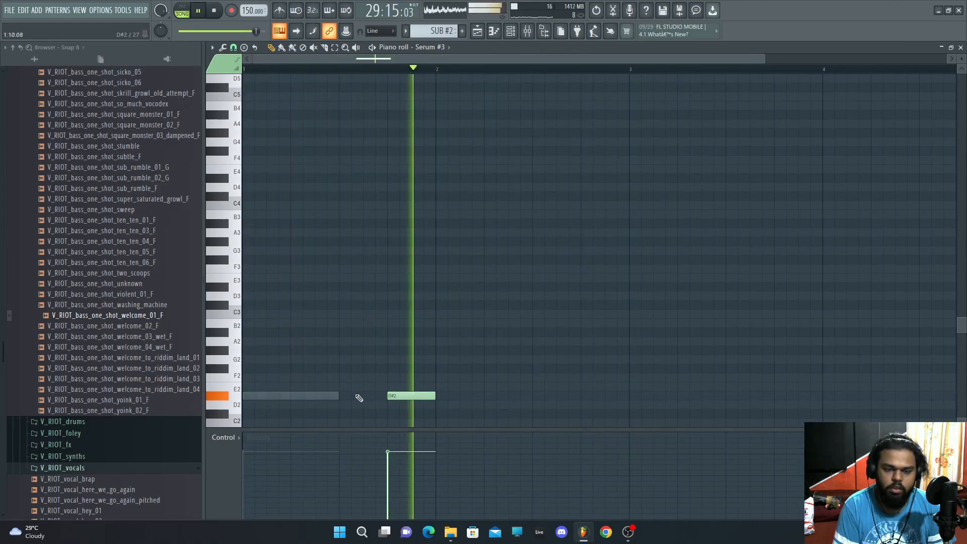
double_click(337, 398)
left_click(346, 398)
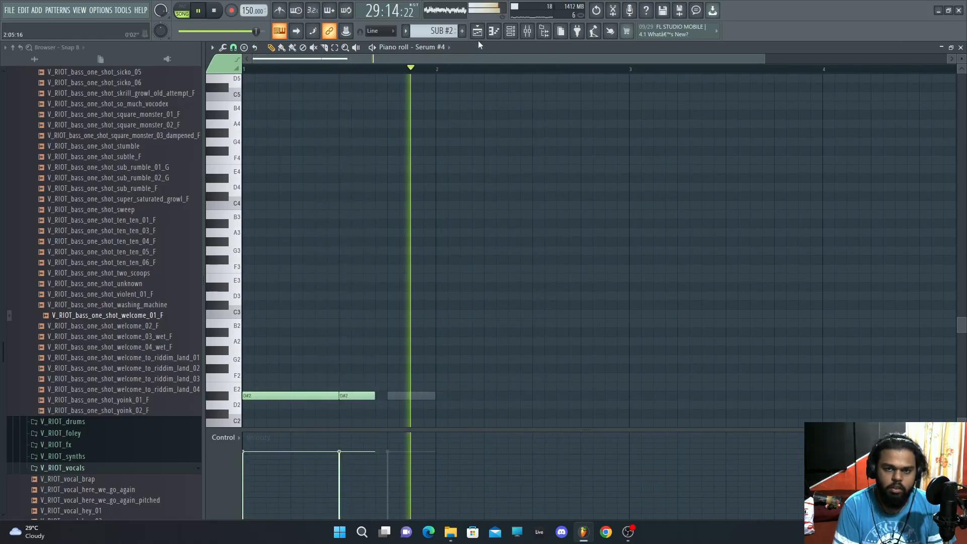
Step: Place the V_RIOT_bass_one_shot_welcome_04_wet_F sample on track 22 at bar 29 in the playlist
left_click(477, 31)
key("space")
key("space")
double_click(505, 239)
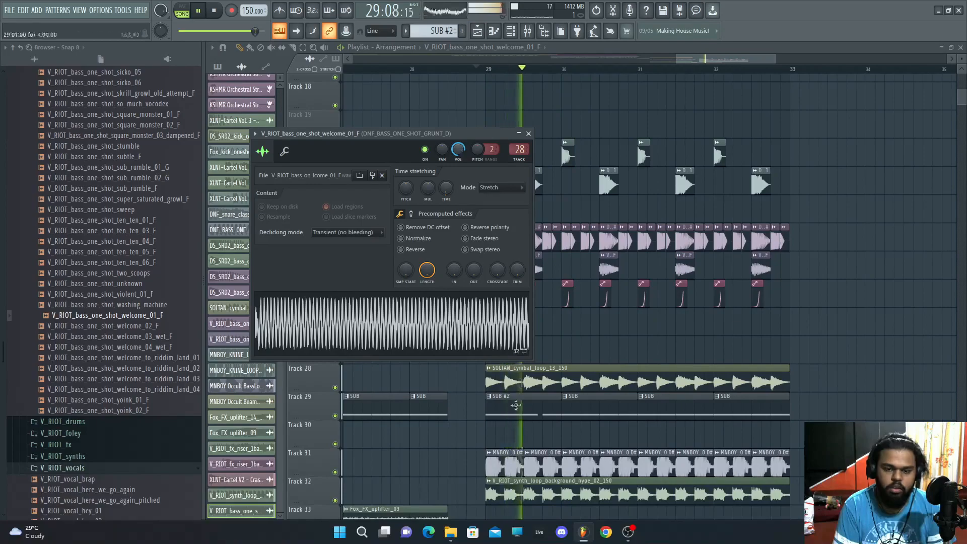
scroll(509, 388, "down", 2)
left_click_drag(475, 417, 489, 414)
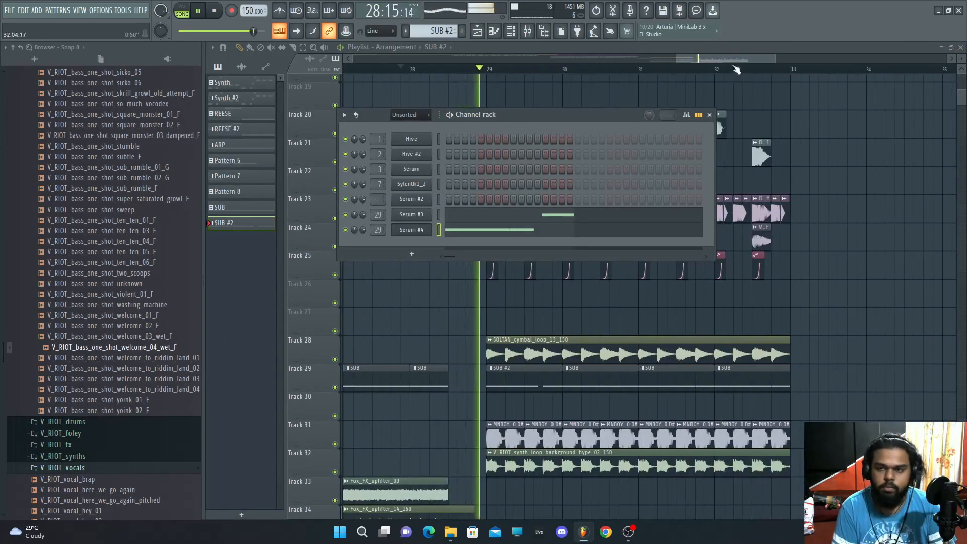
key("F6")
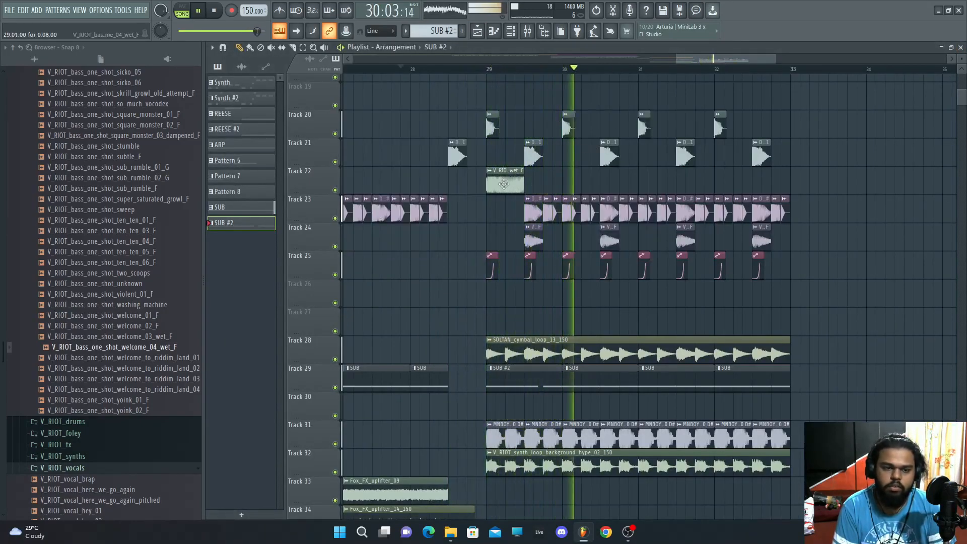
Step: Play back the arrangement and review the drop section from bar 25 onward
key("space")
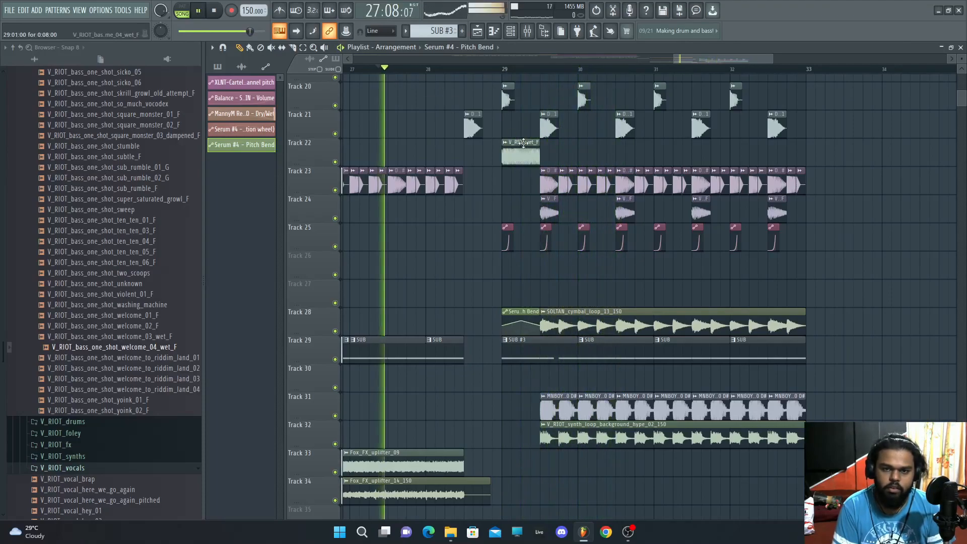
double_click(521, 143)
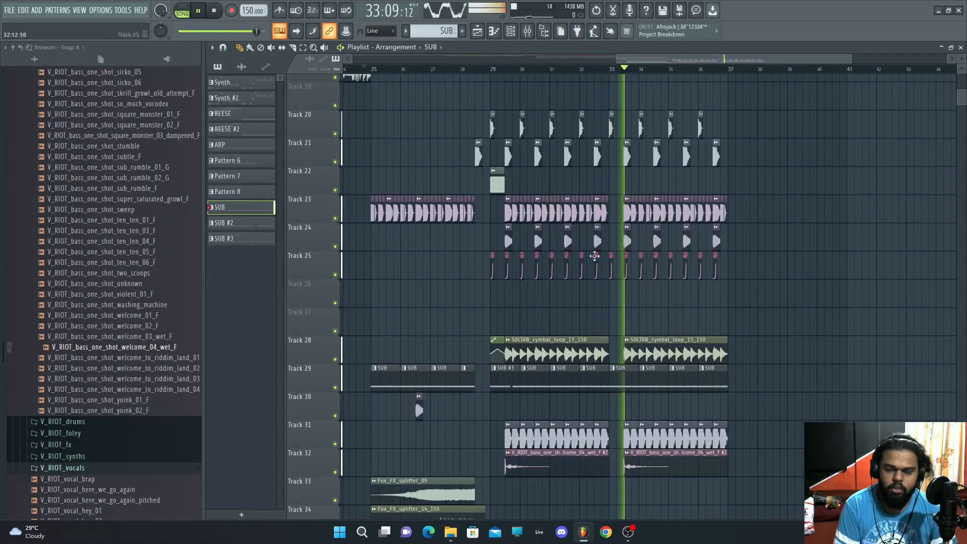
left_click(469, 69)
scroll(621, 272, "up", 3)
scroll(621, 272, "up", 3)
scroll(621, 272, "down", 9)
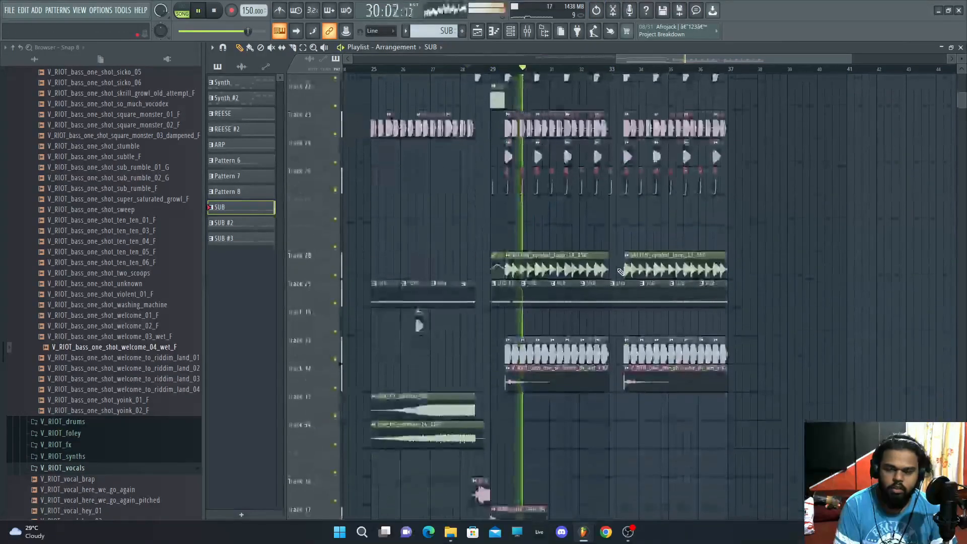
scroll(621, 272, "down", 2)
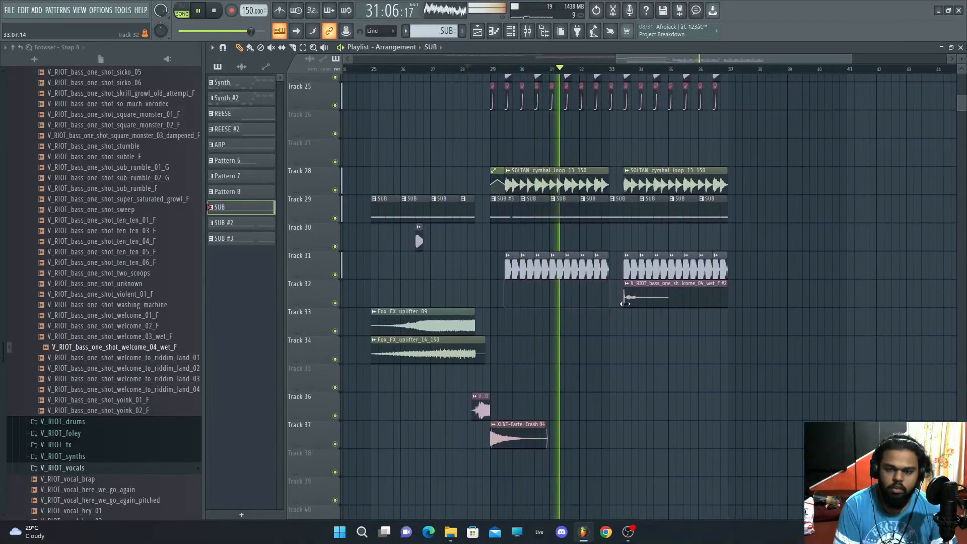
scroll(633, 302, "up", 6)
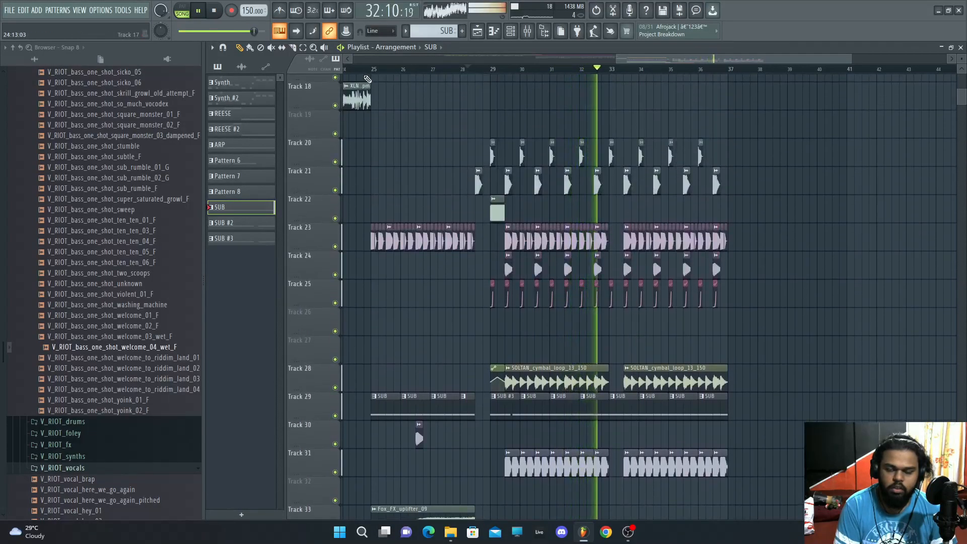
scroll(506, 120, "down", 4)
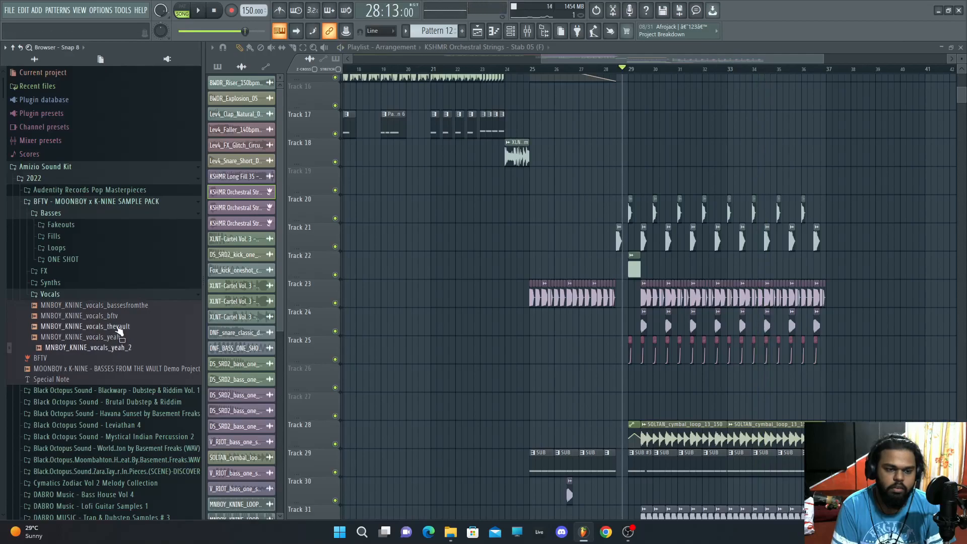
Step: Place the MNBOY_KNINE_vocals_yeah_2 sample on track 33 just after bar 30
left_click(121, 347)
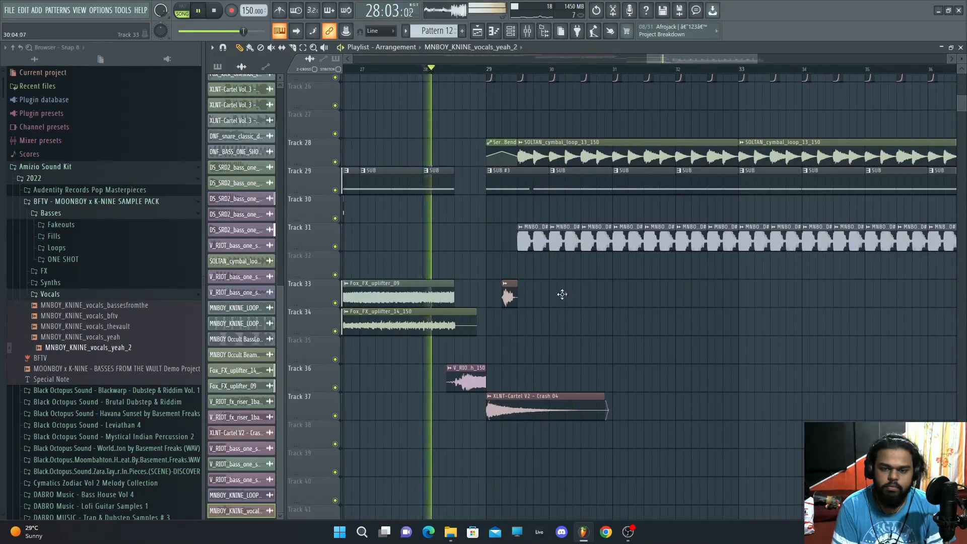
left_click(574, 284)
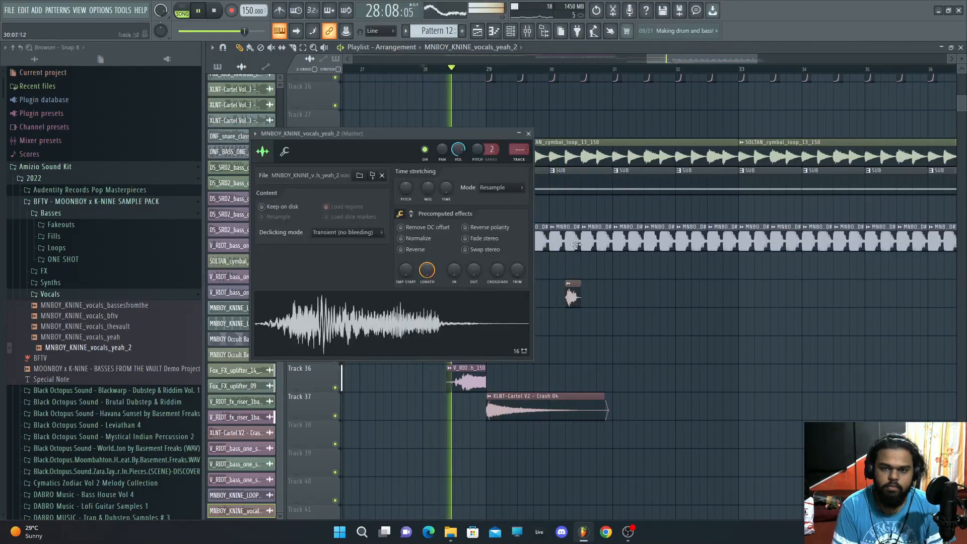
Step: Route the vocal sample to mixer insert 31 and load Fruity Parametric EQ 2 on it
key("F9")
key("ctrl+l")
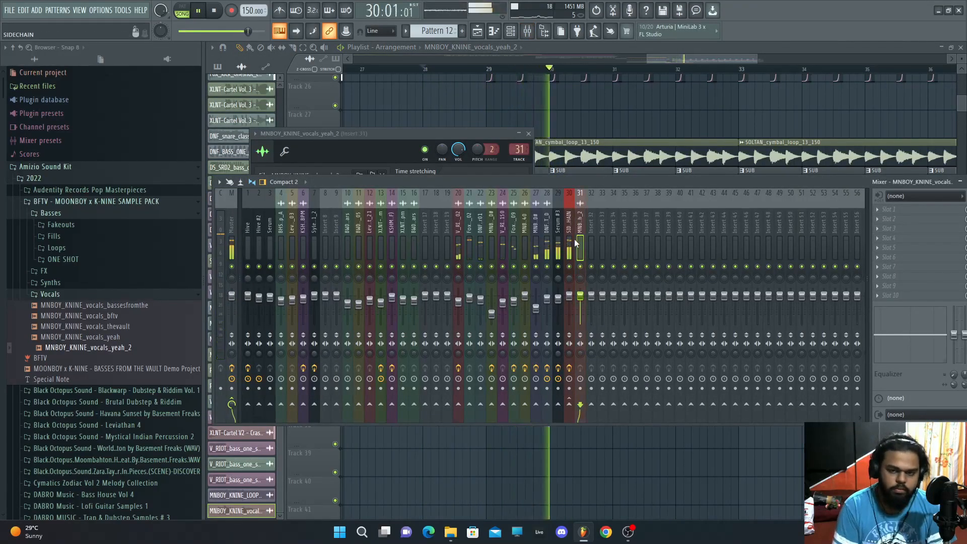
left_click(891, 214)
left_click(712, 335)
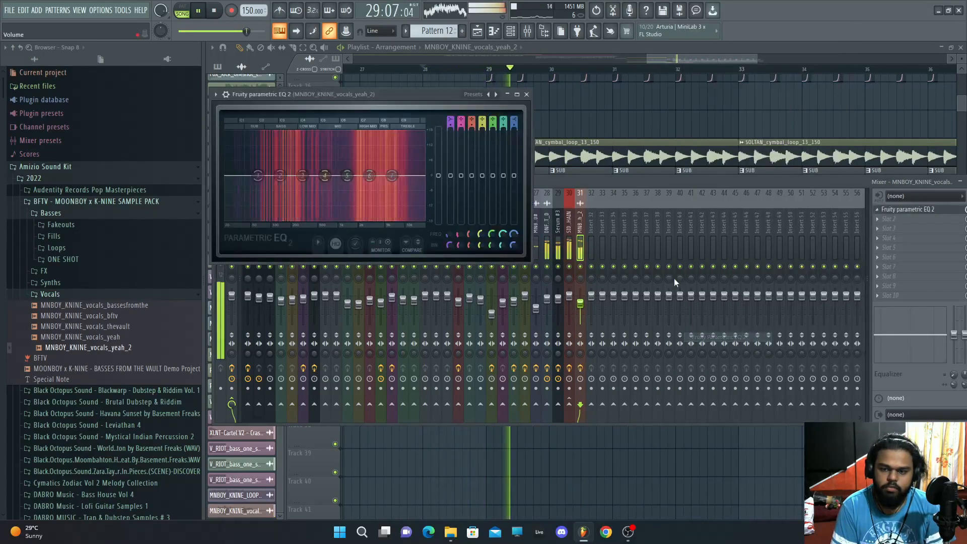
Step: Apply the 20Hz - 18kHz cut EQ preset and raise the high-pass band to about 298 Hz
left_click(496, 95)
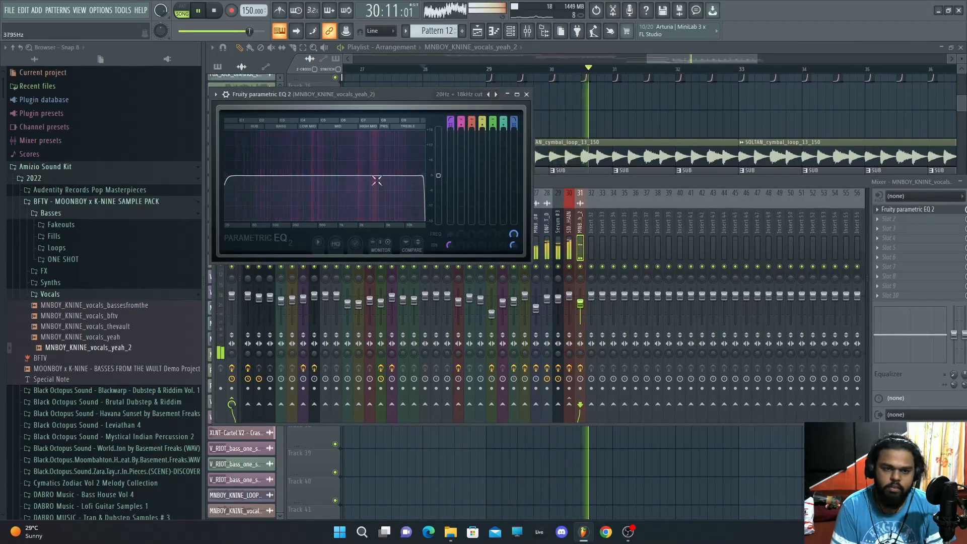
left_click_drag(226, 176, 305, 179)
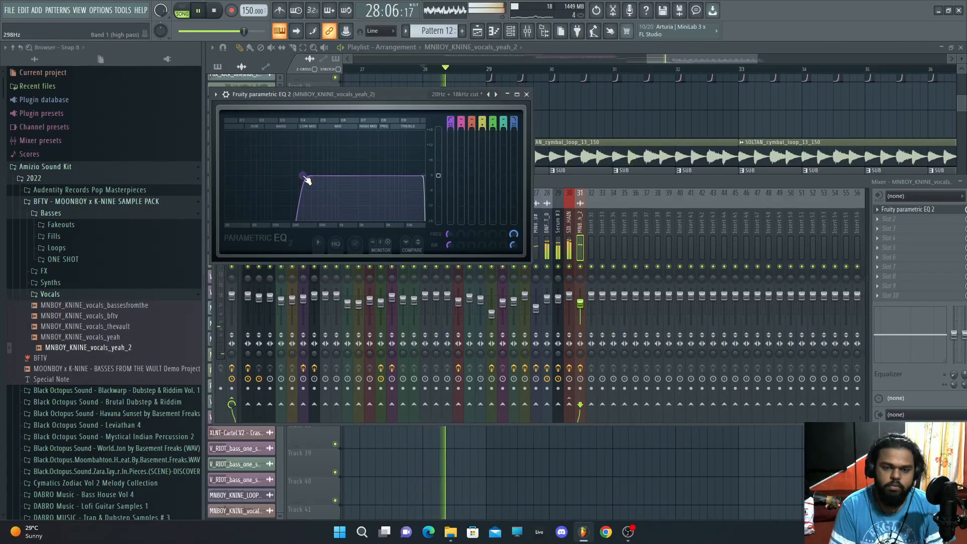
left_click(687, 53)
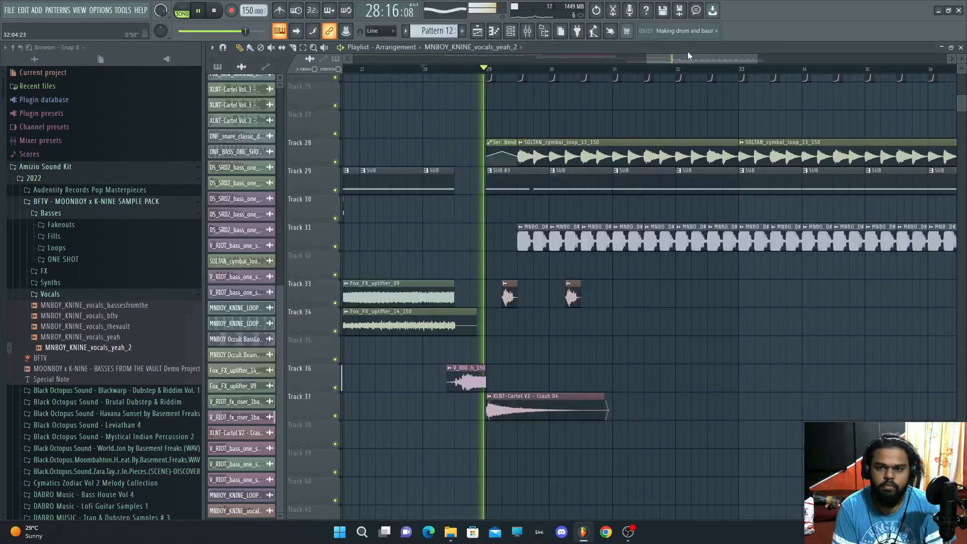
Step: Repeat the vocal clip on track 33 once per bar through the drop
left_click(633, 298)
left_click(699, 297)
left_click(762, 298)
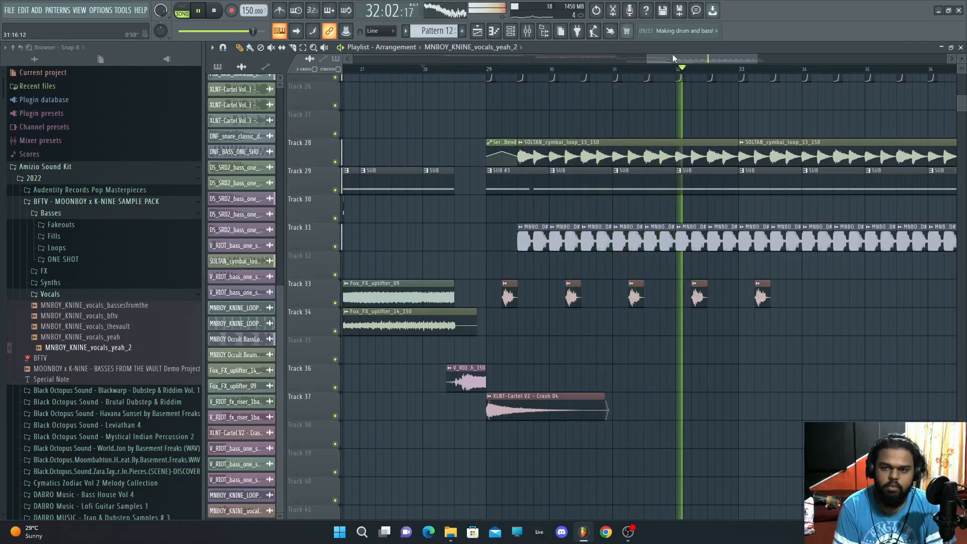
left_click_drag(673, 58, 709, 58)
left_click(685, 299)
left_click(753, 298)
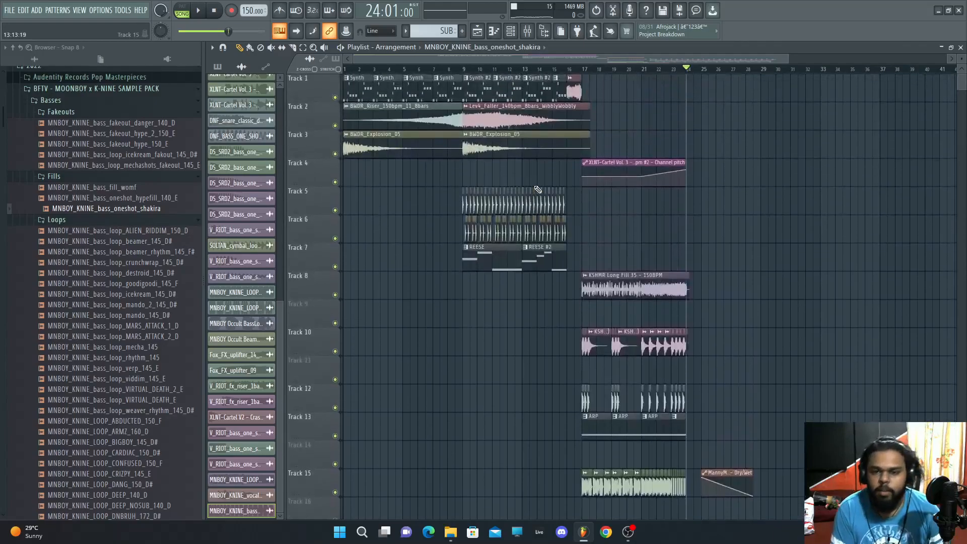
left_click_drag(203, 290, 154, 292)
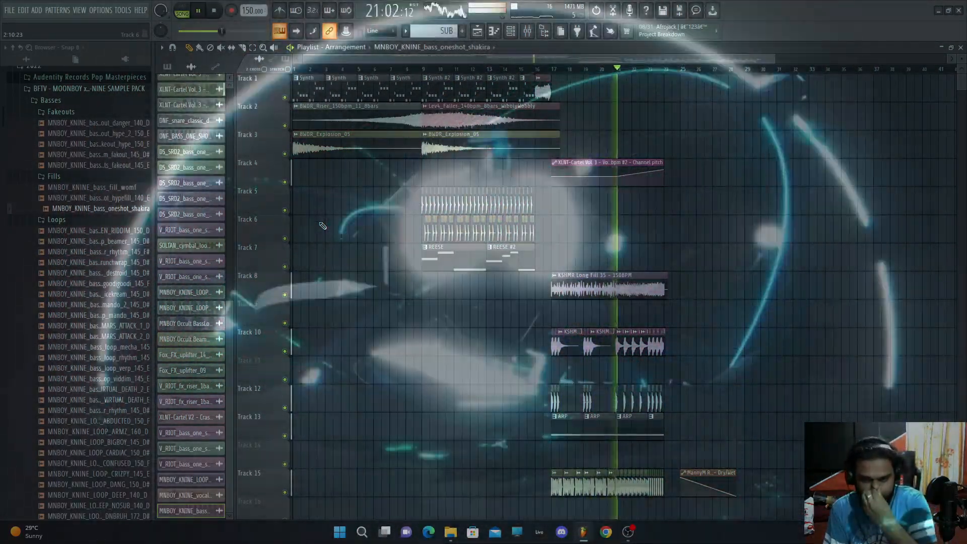
scroll(323, 226, "down", 4)
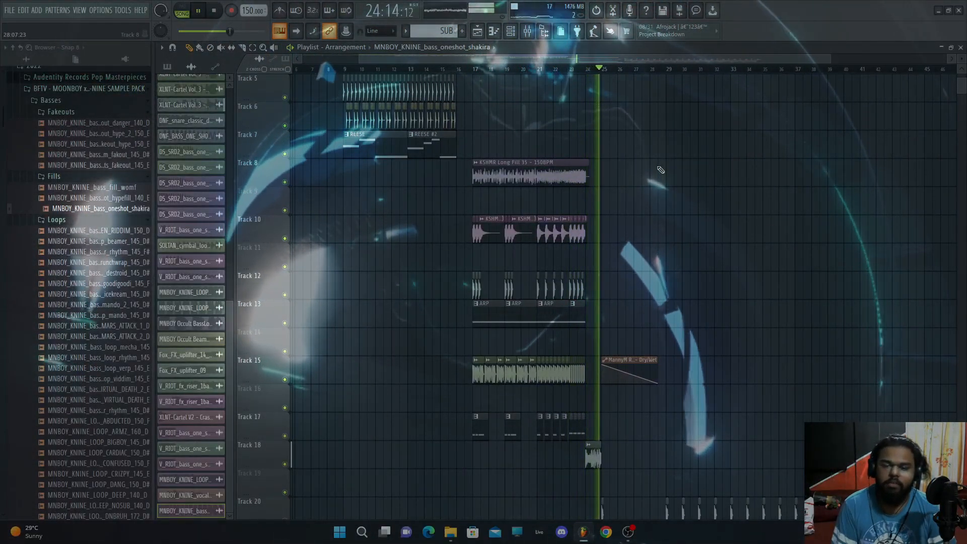
scroll(658, 158, "down", 4)
scroll(798, 238, "down", 5)
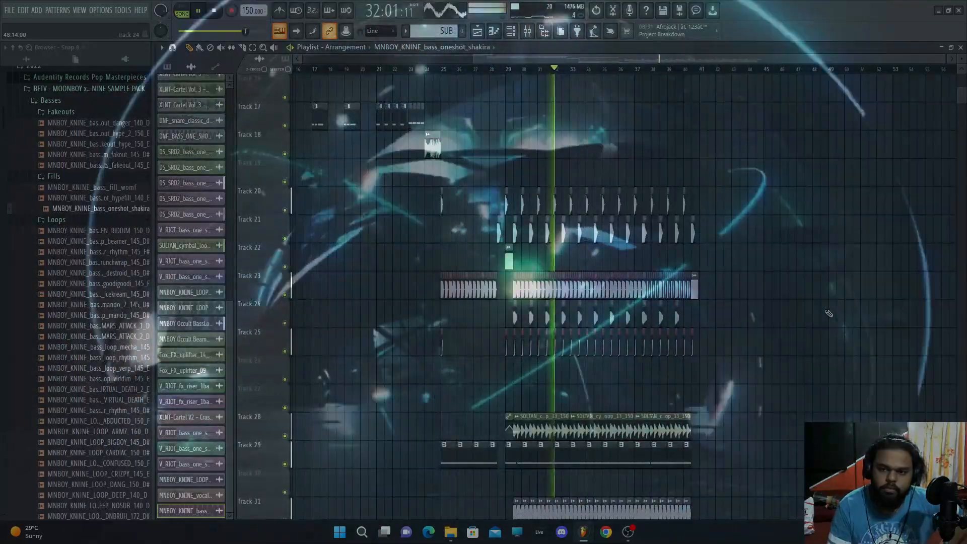
Step: Add Fox_kick_oneshot_crate_02 hits at the end of track 25 around bar 39
left_click(684, 205)
left_click(699, 206)
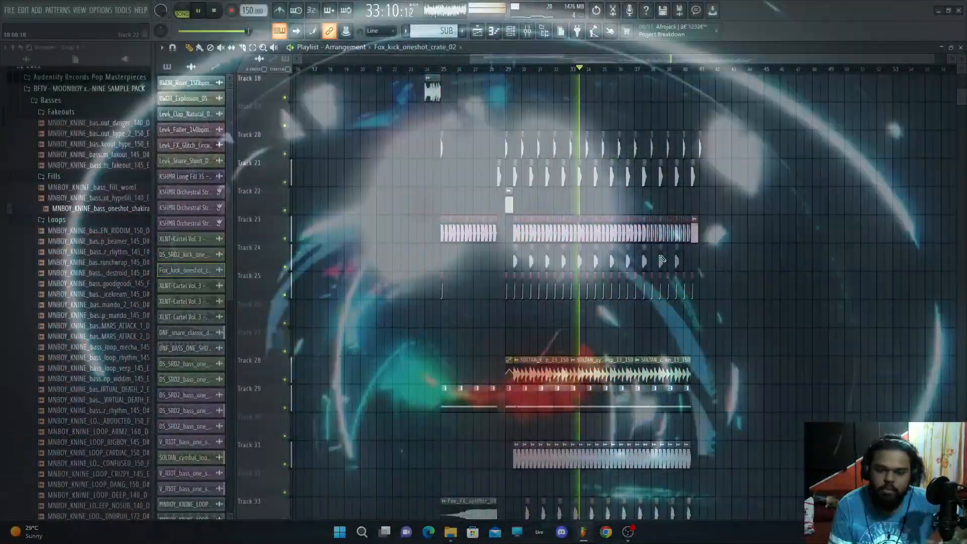
scroll(662, 258, "down", 3)
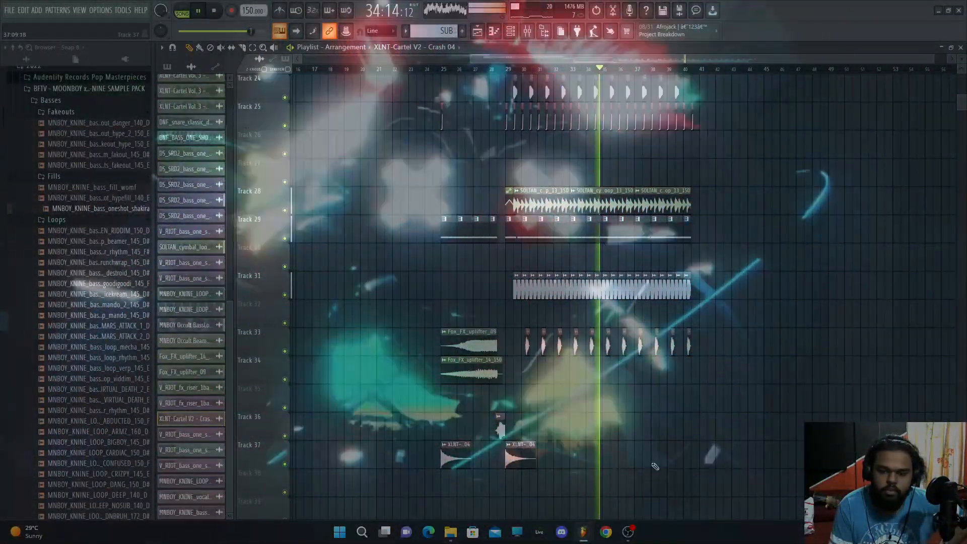
Step: Place an XLNT-Cartel V2 - Crash 04 hit on track 37 near bar 40
left_click(704, 456)
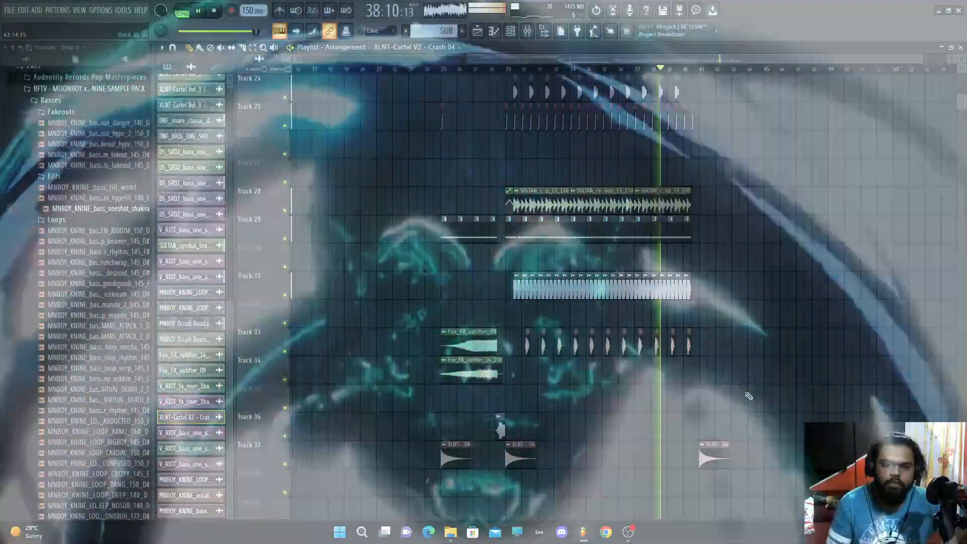
scroll(749, 397, "up", 3)
scroll(749, 396, "down", 3)
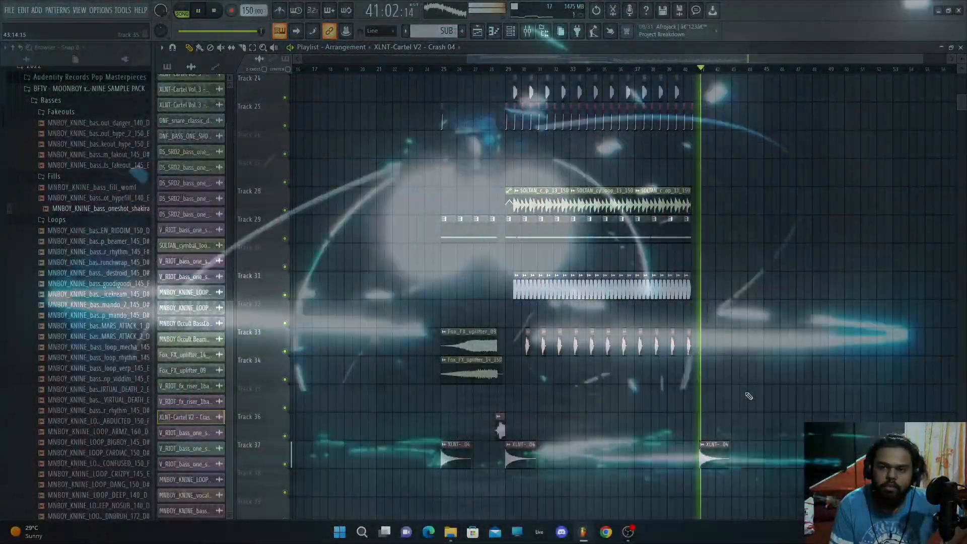
Step: Play back the arrangement and review the whole track from the start
key("space")
scroll(649, 264, "up", 4)
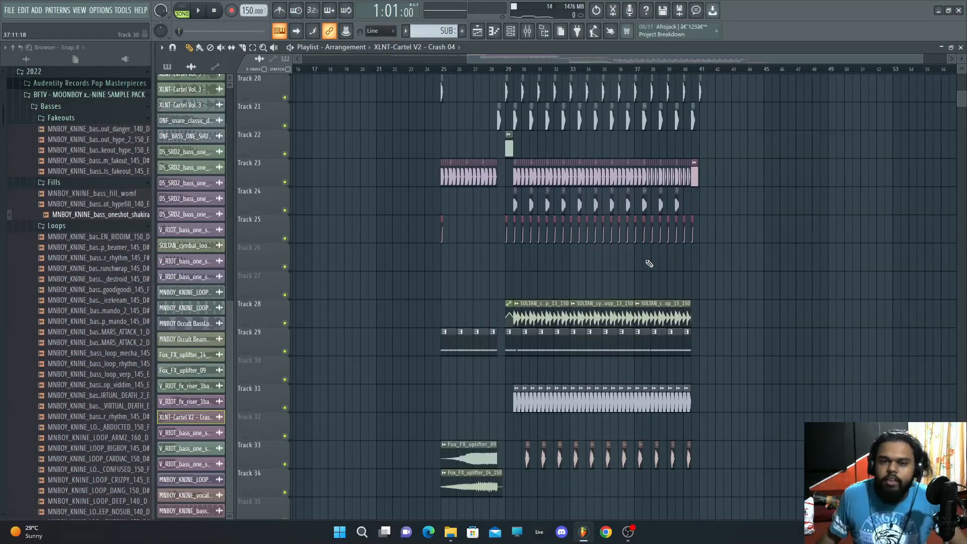
scroll(649, 263, "up", 3)
scroll(649, 263, "down", 5)
scroll(649, 264, "up", 11)
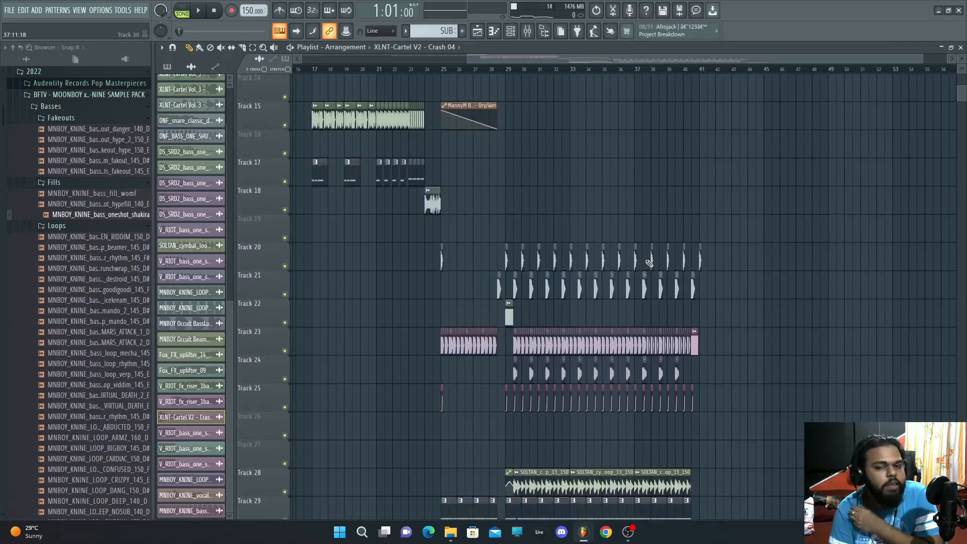
left_click_drag(469, 58, 303, 59)
scroll(600, 172, "up", 10)
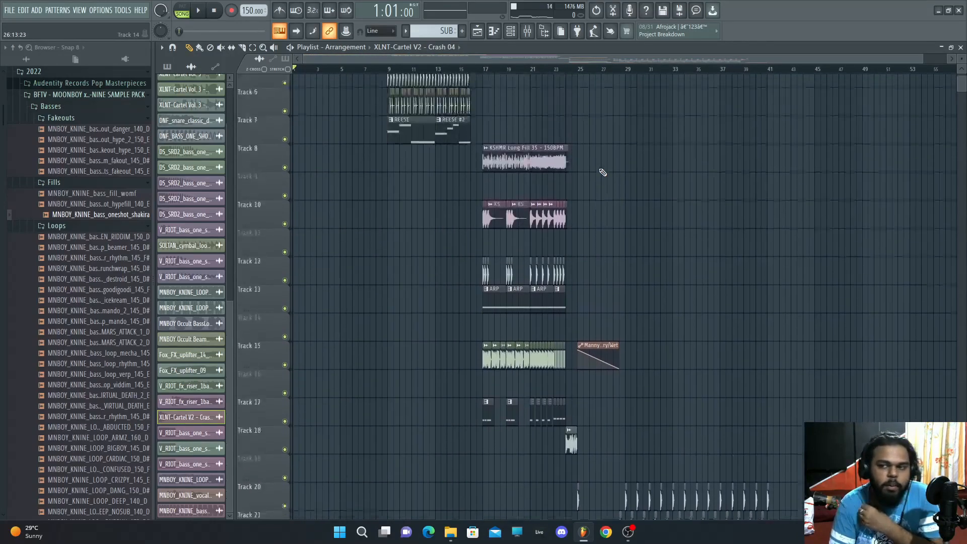